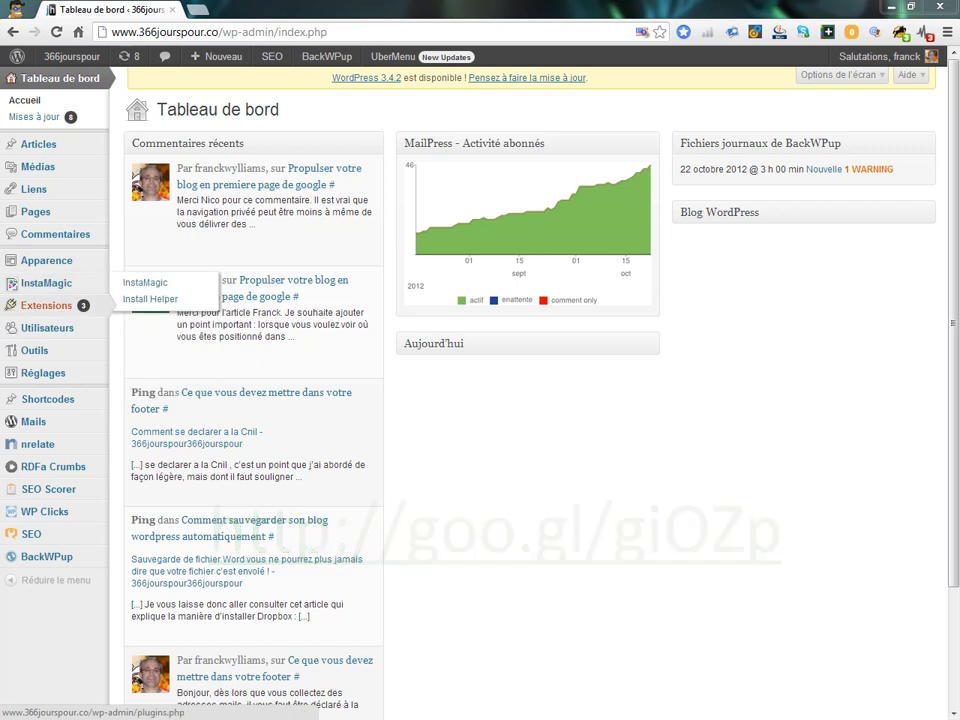
Step: Open the Widgets management page and look through the available widgets
mouse_move(60, 260)
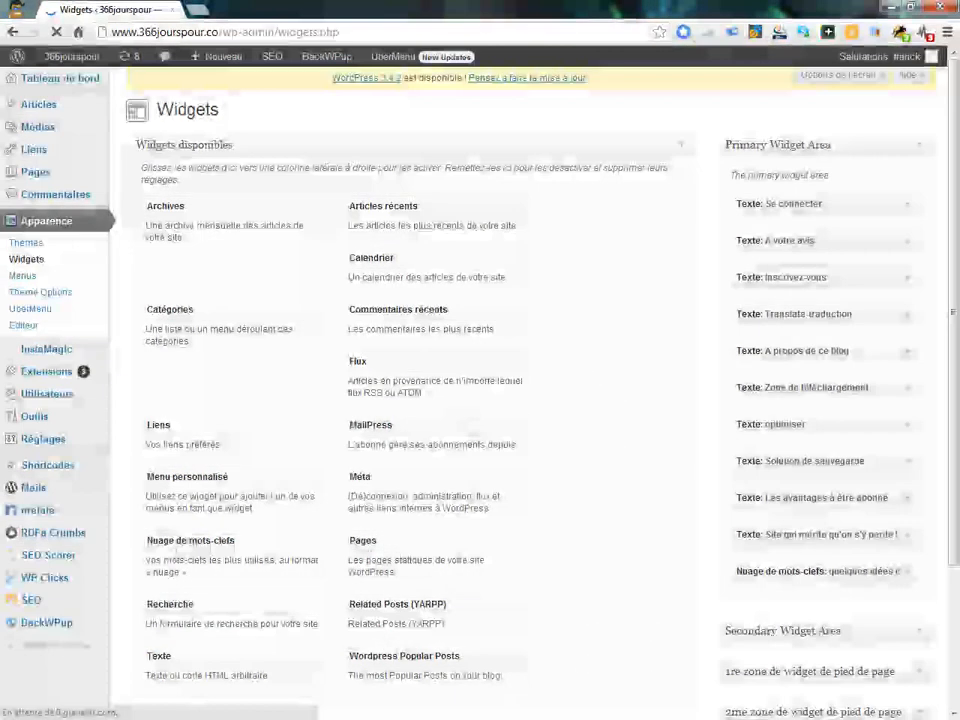
left_click_drag(953, 312, 953, 344)
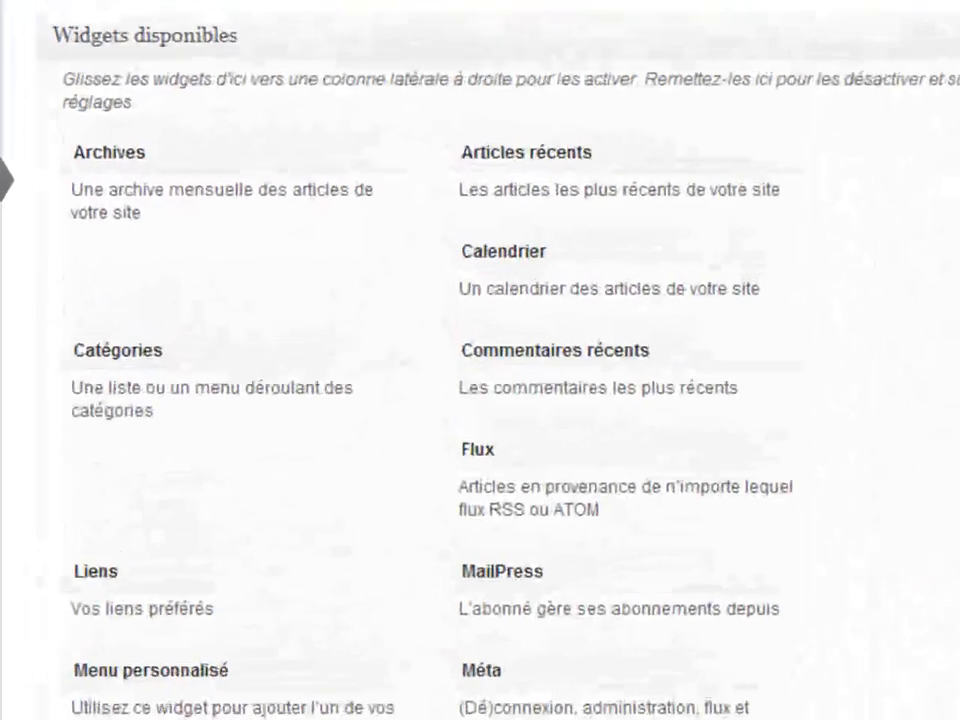
scroll(480, 360, "down", 1)
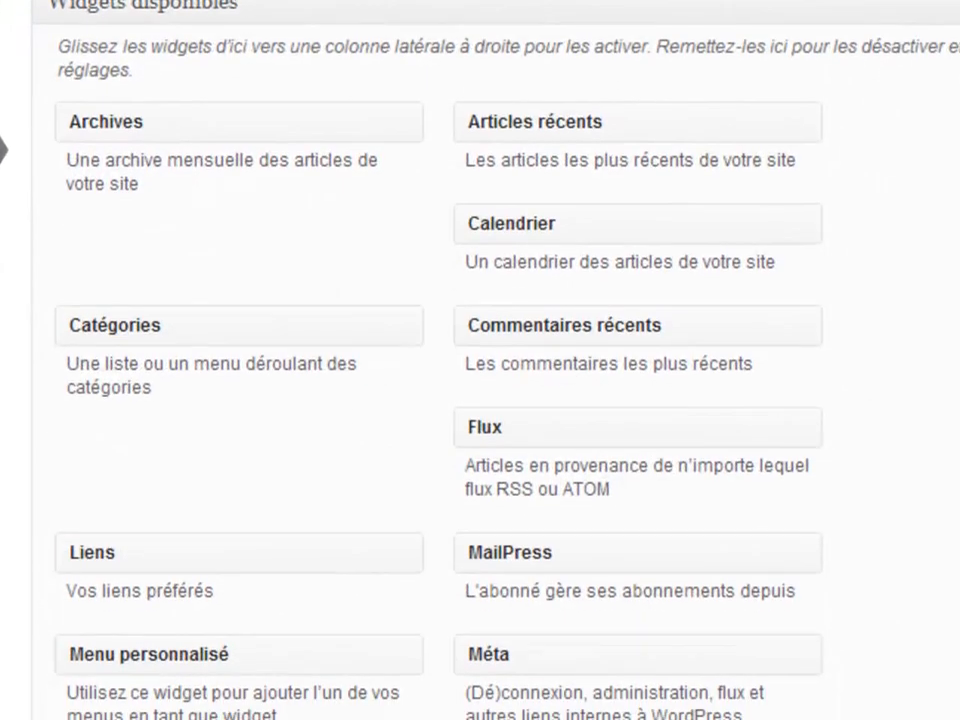
scroll(480, 360, "down", 2)
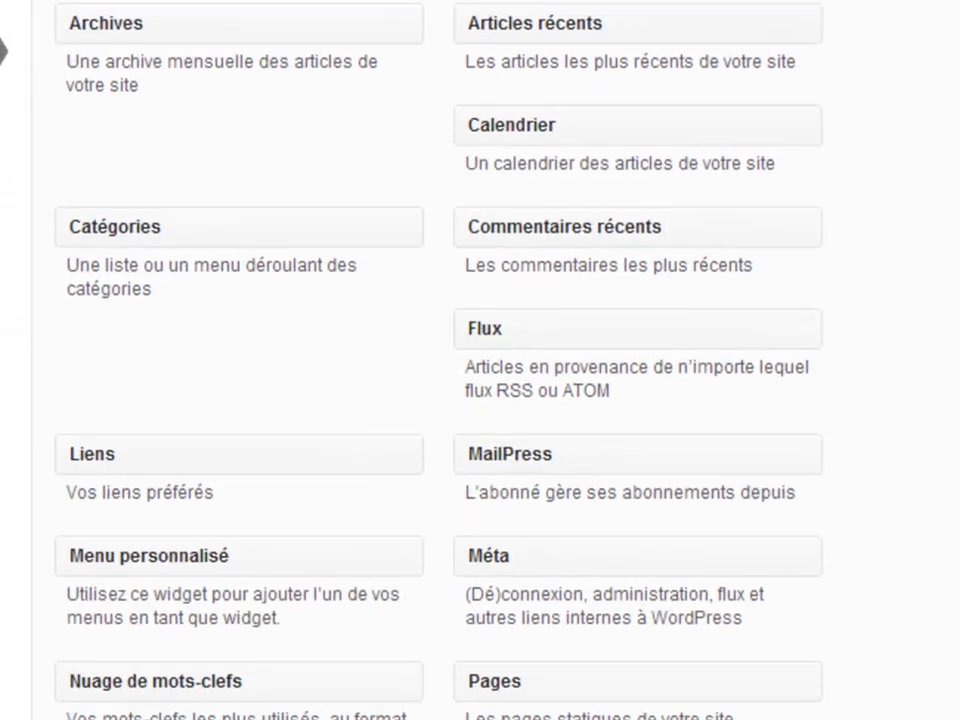
scroll(480, 360, "down", 3)
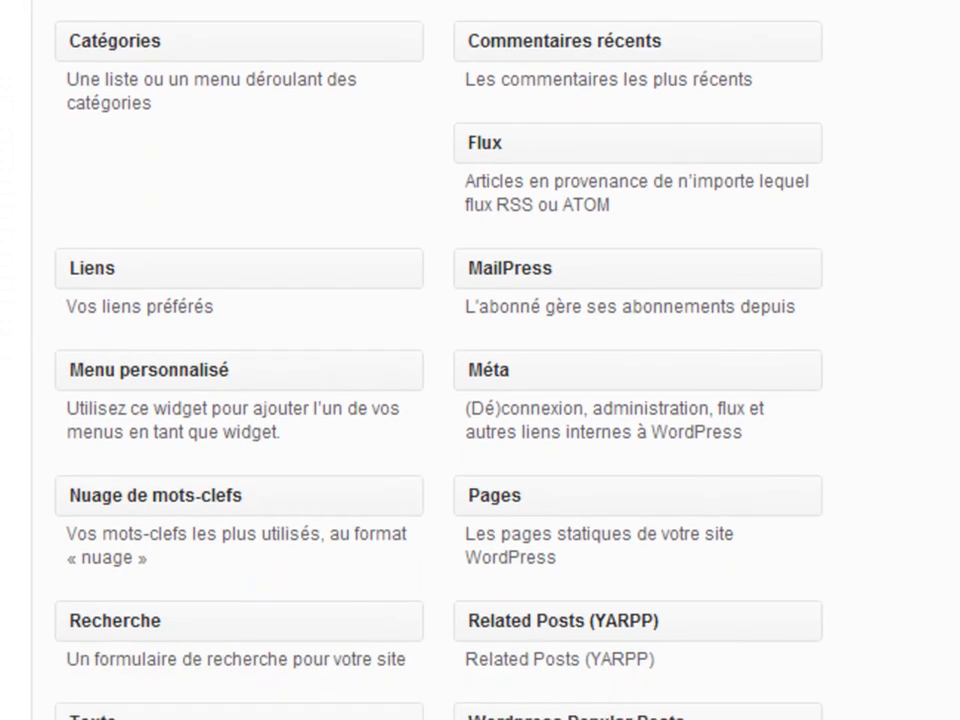
scroll(480, 360, "down", 1)
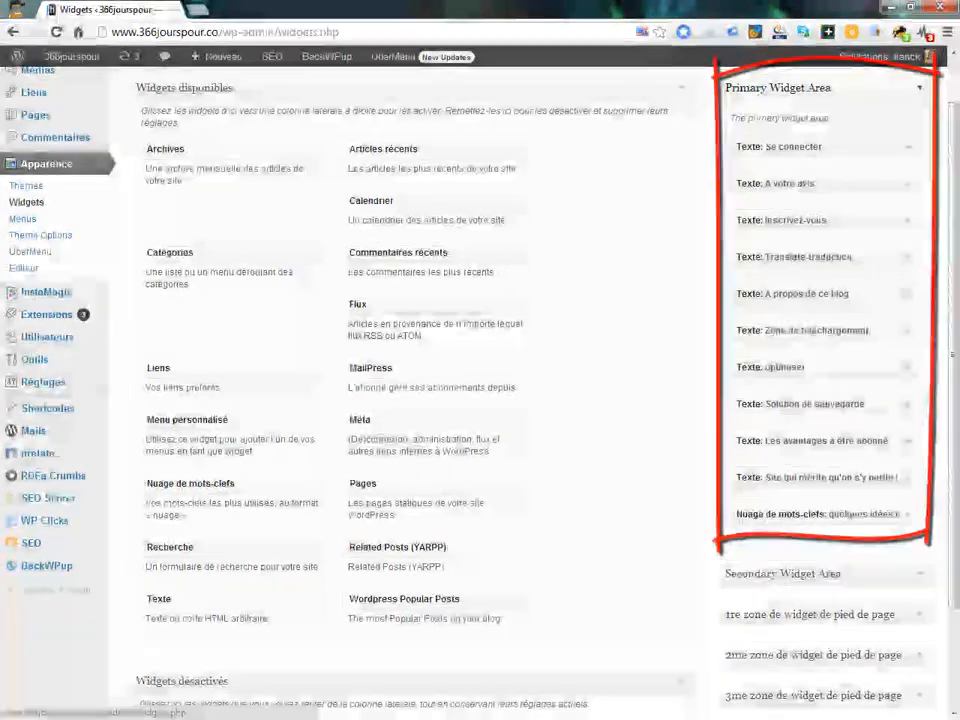
Step: Examine the contents of the Secondary Widget Area and collapse it again
scroll(410, 380, "down", 3)
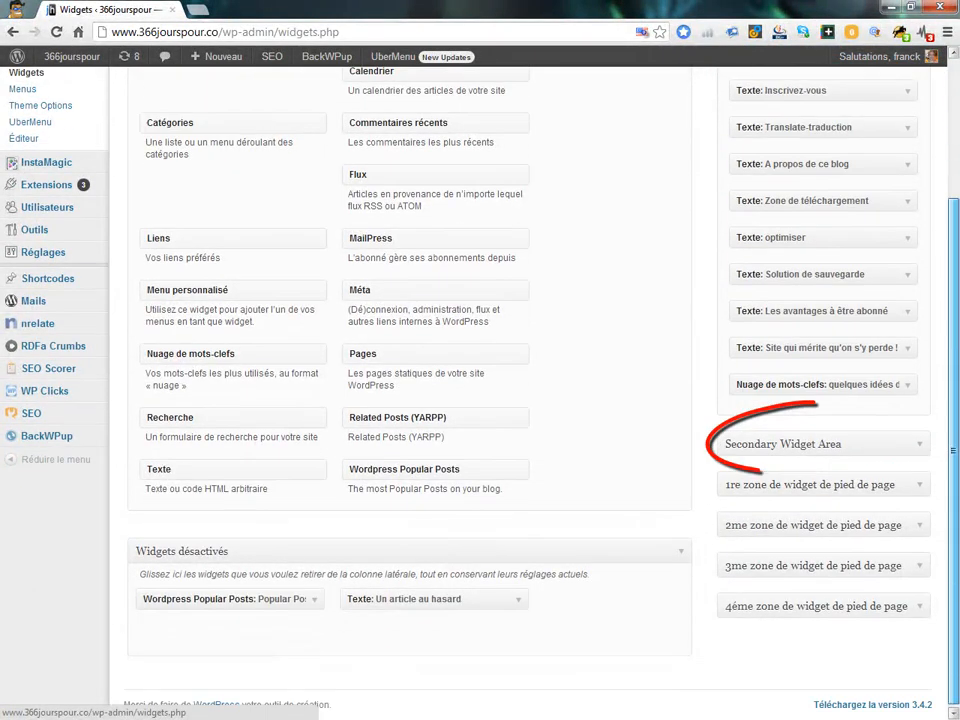
left_click(919, 444)
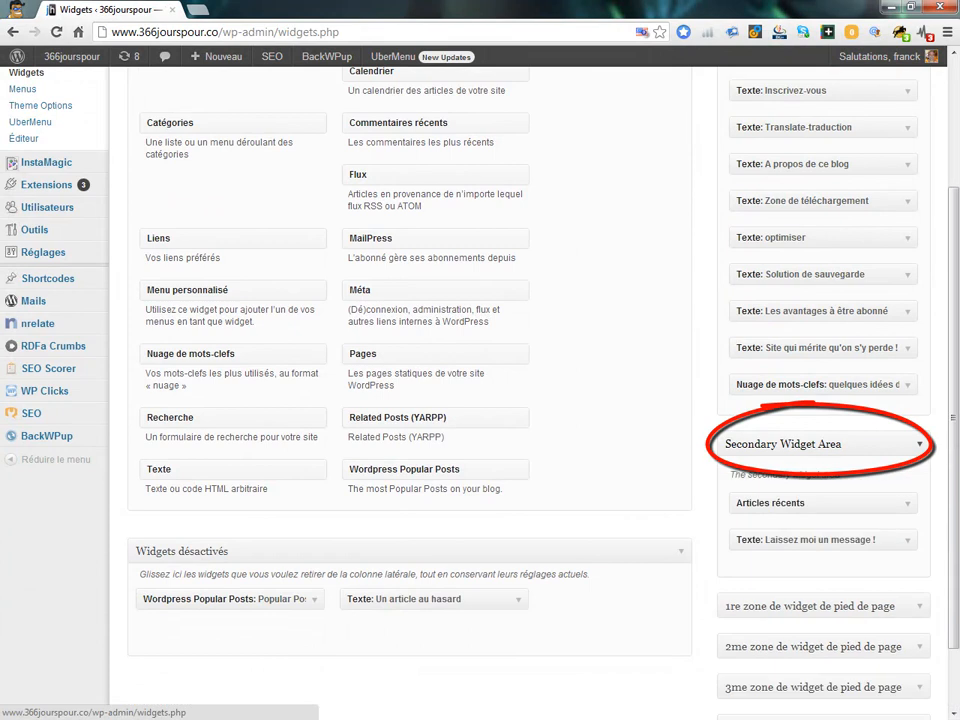
left_click(919, 444)
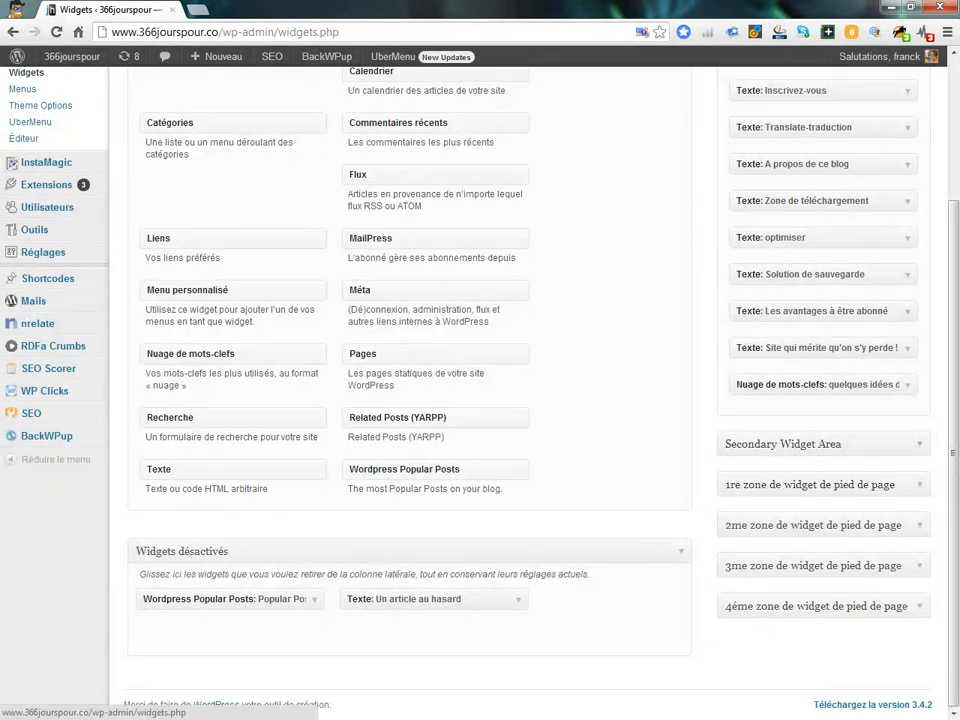
Step: Add the Articles récents widget at the top of the Primary Widget Area
scroll(480, 380, "up", 3)
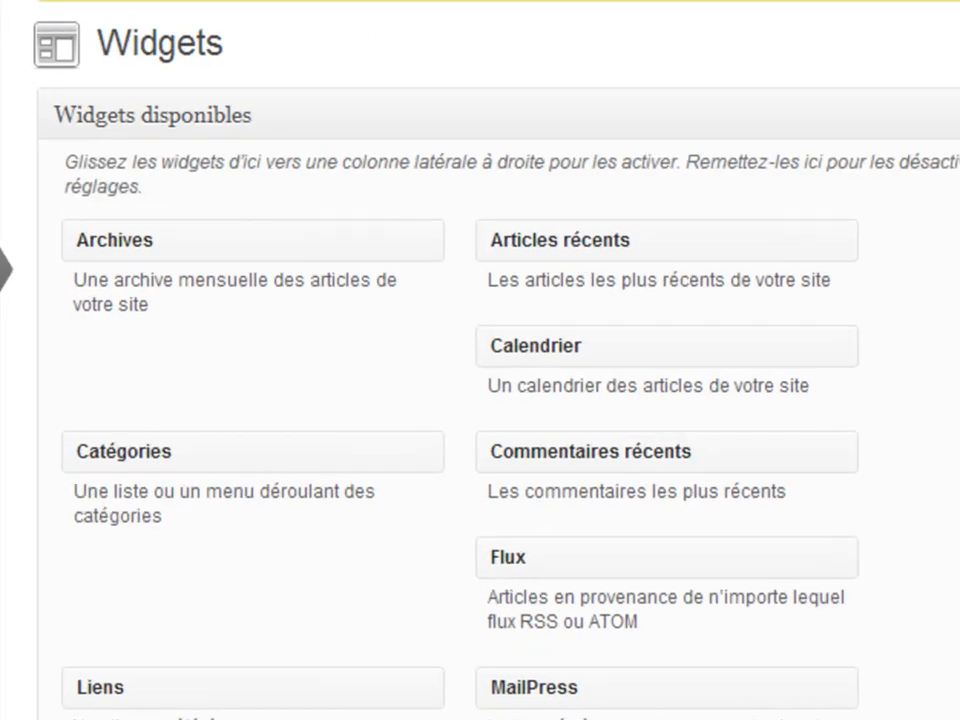
left_click_drag(620, 240, 916, 238)
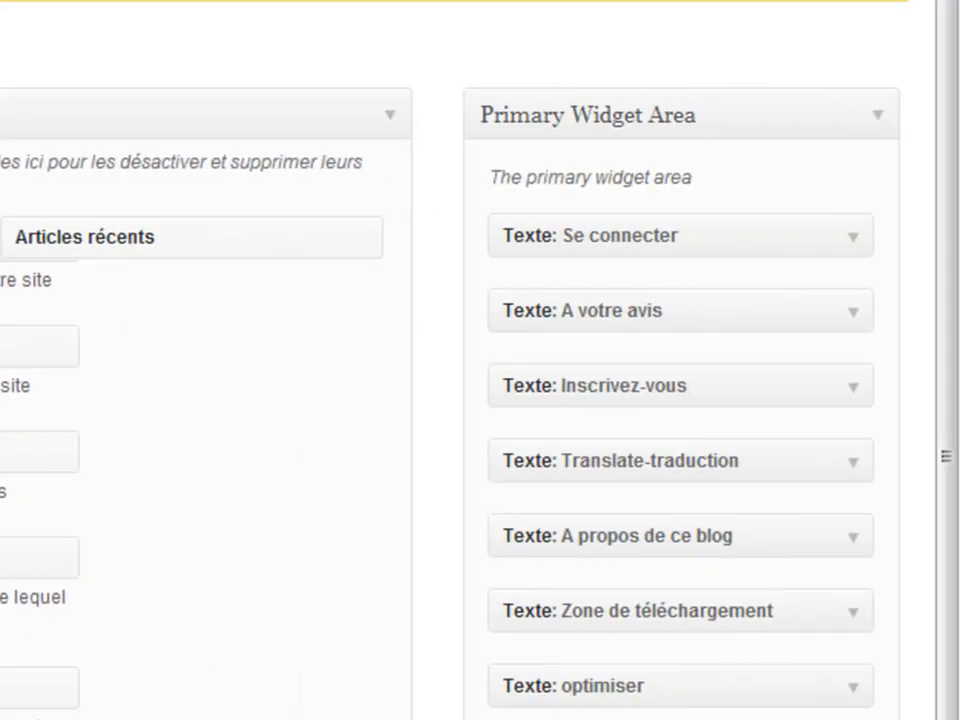
left_click_drag(85, 237, 571, 230)
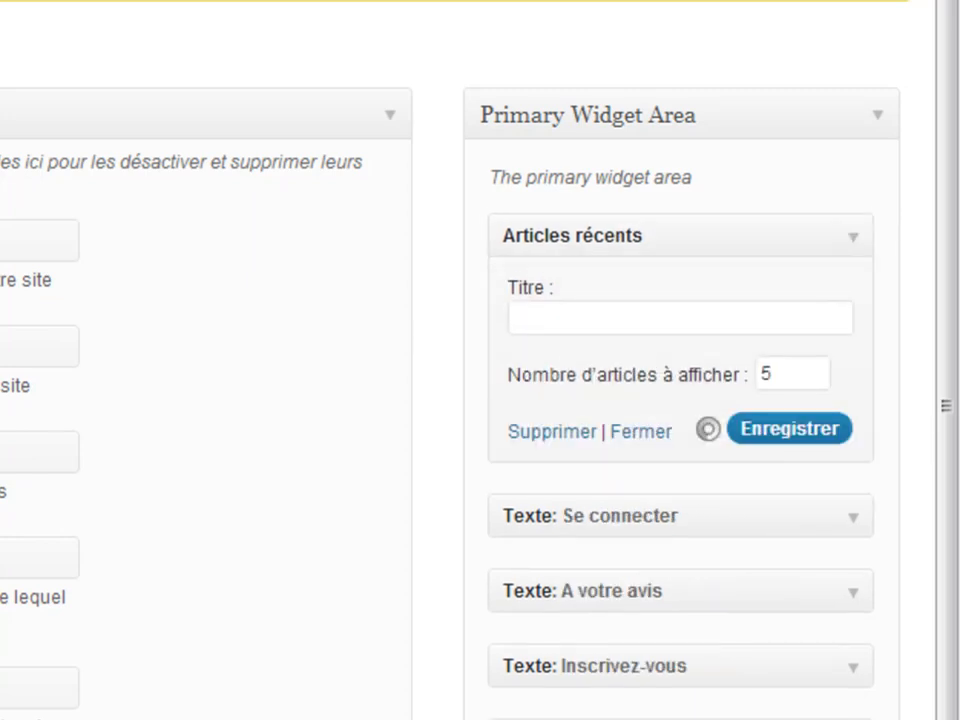
Step: Title the Articles récents widget "articles" and save it
left_click(520, 318)
type("articles")
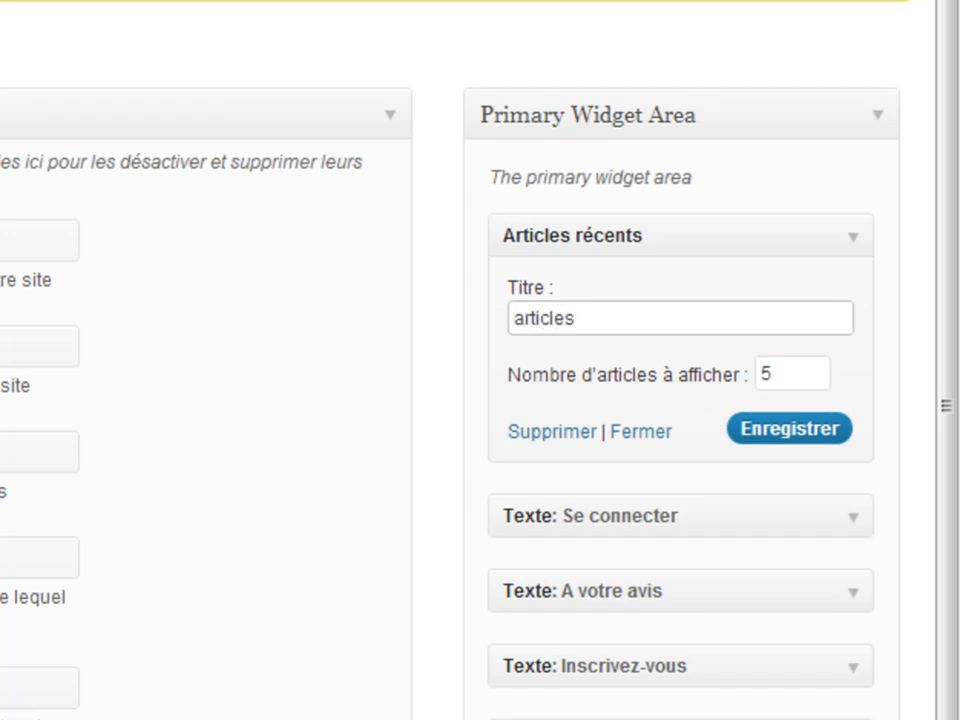
key("Return")
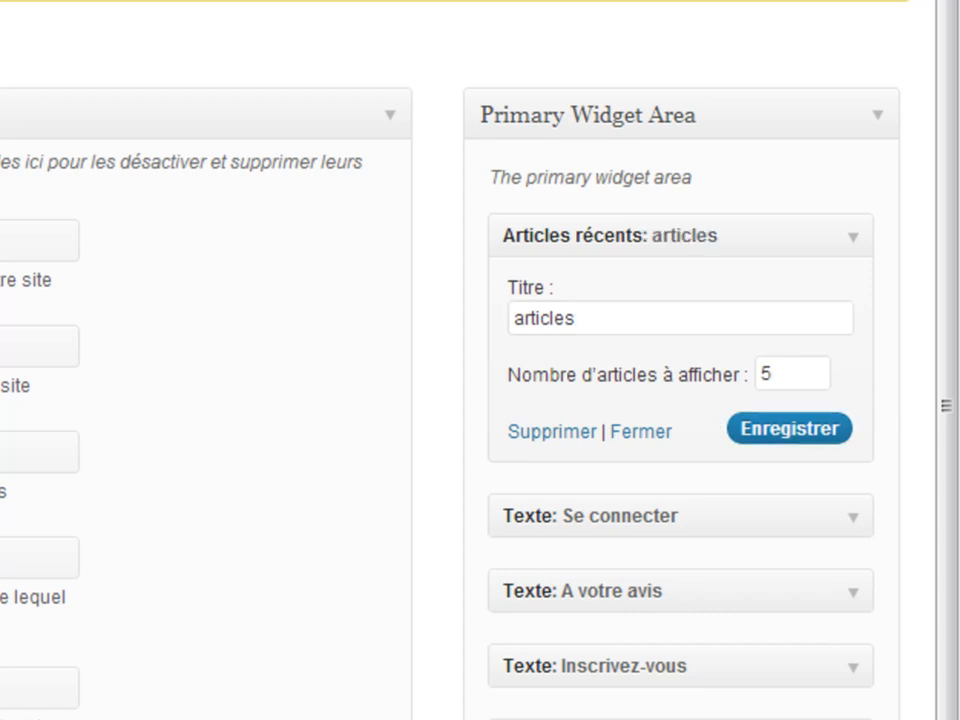
Step: Open the public blog at 366jourspour.co in a new browser tab
key("ctrl+t")
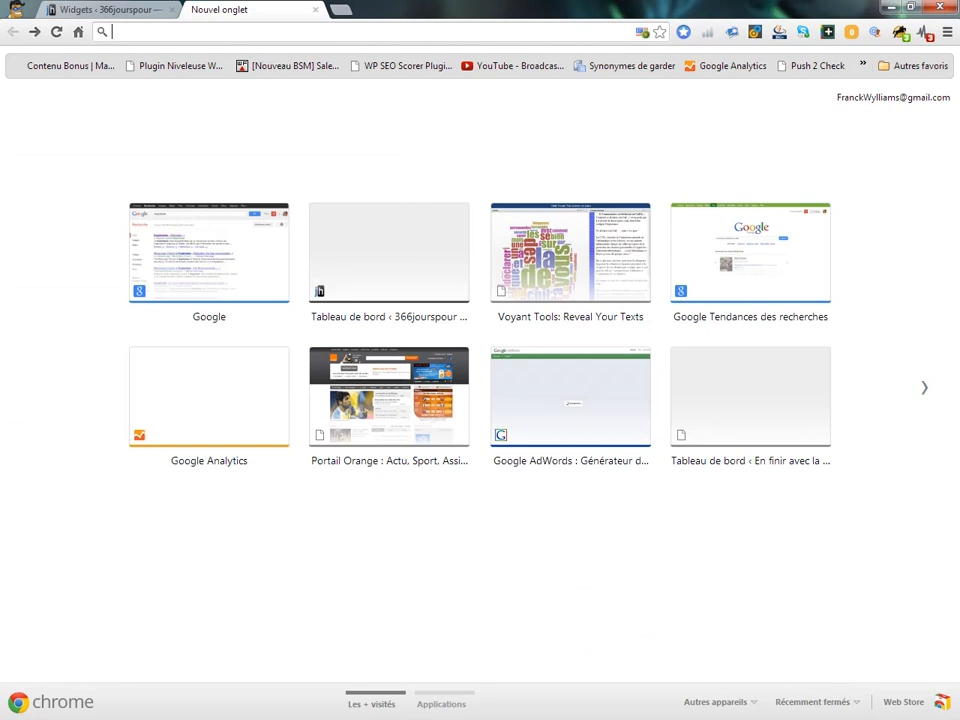
type("366jourspour.co")
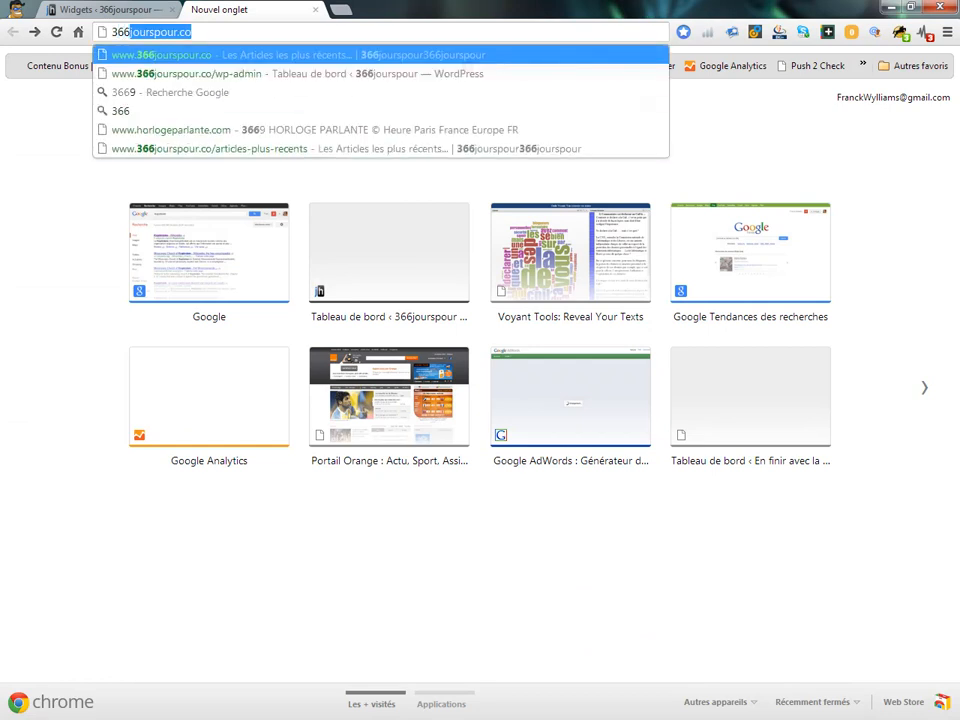
key("Return")
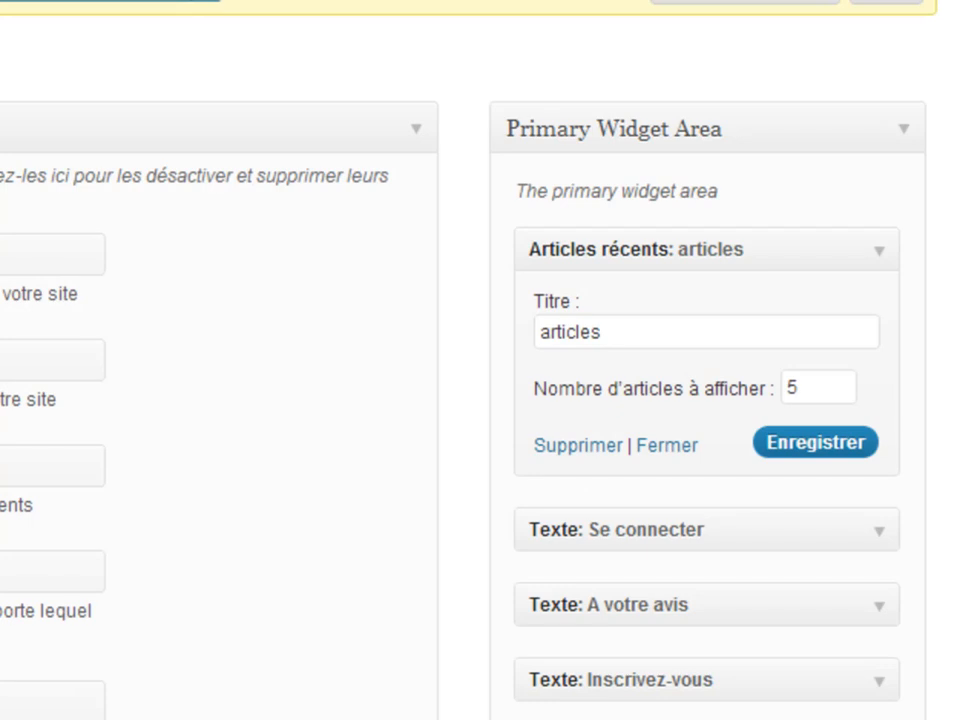
Step: Delete the "articles" Articles récents widget from the Primary Widget Area
left_click(879, 251)
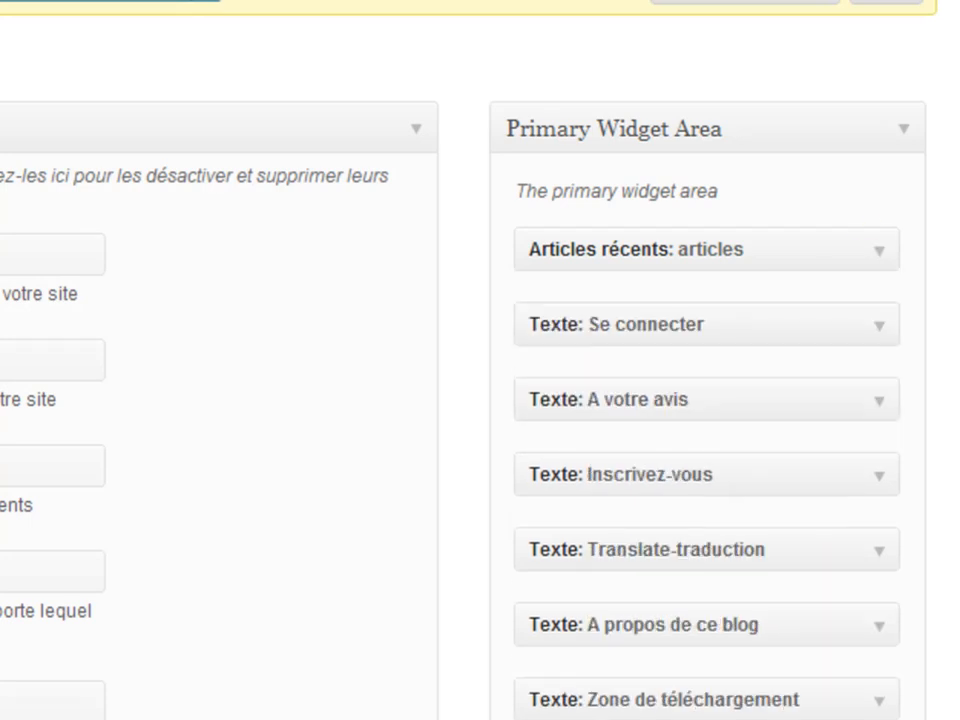
left_click(879, 251)
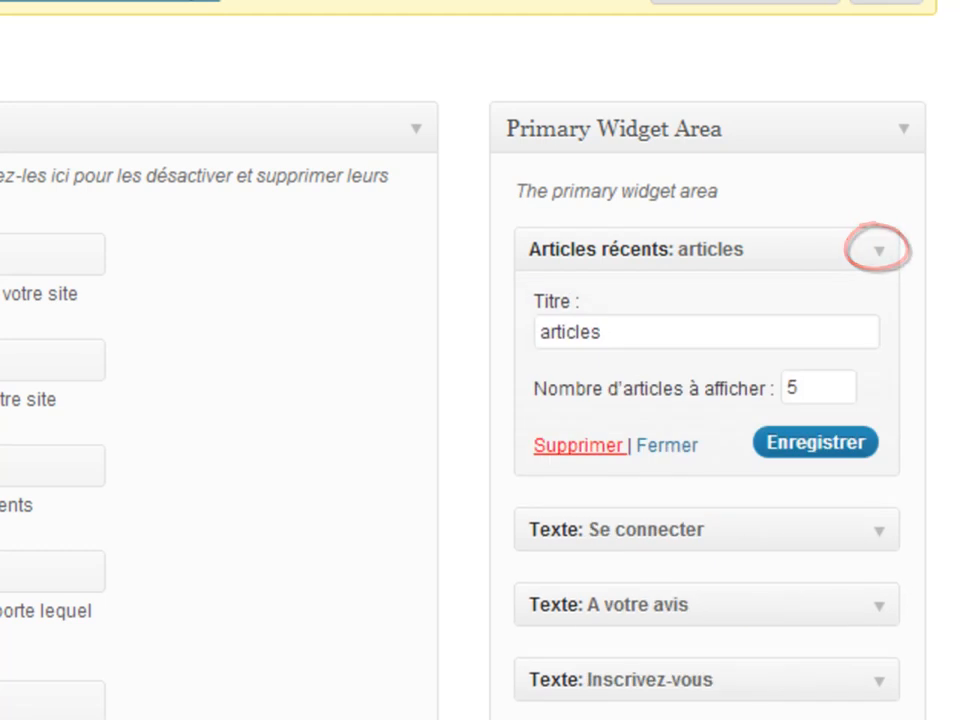
left_click(578, 446)
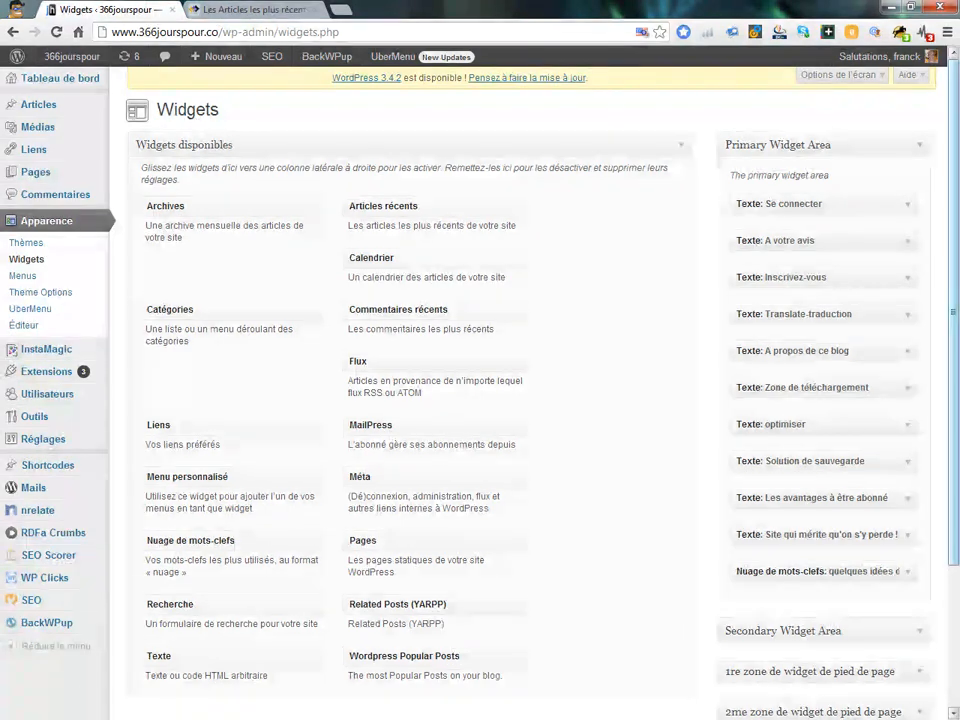
Step: Add a Texte widget to the Primary Widget Area, directly below "Site qui mérite qu'on s'y perde !"
scroll(480, 400, "down", 3)
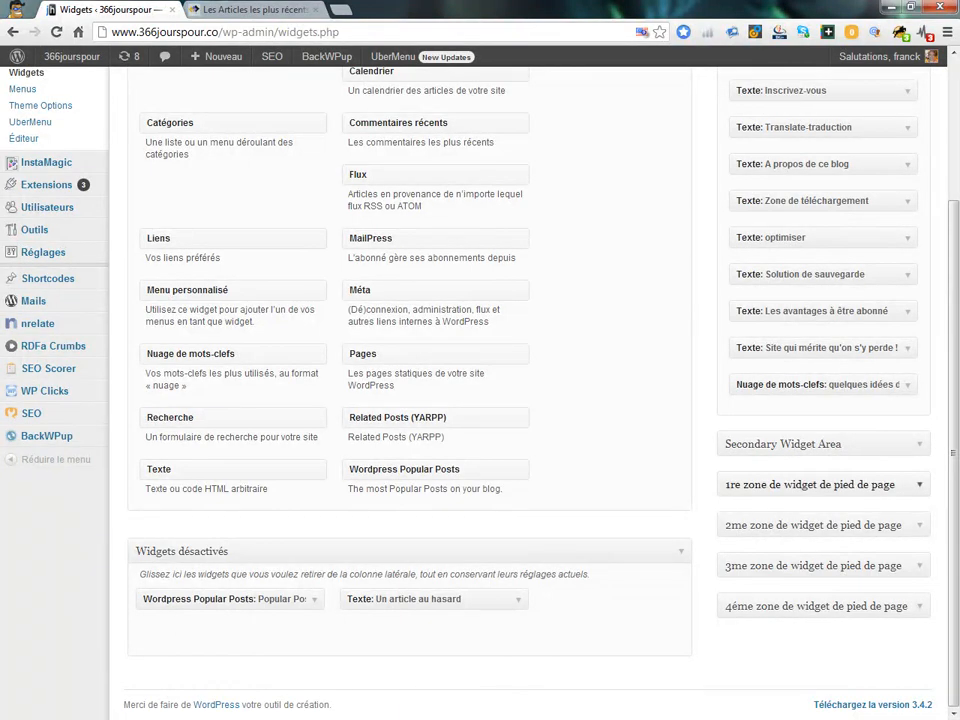
scroll(480, 400, "up", 1)
left_click_drag(953, 399, 953, 427)
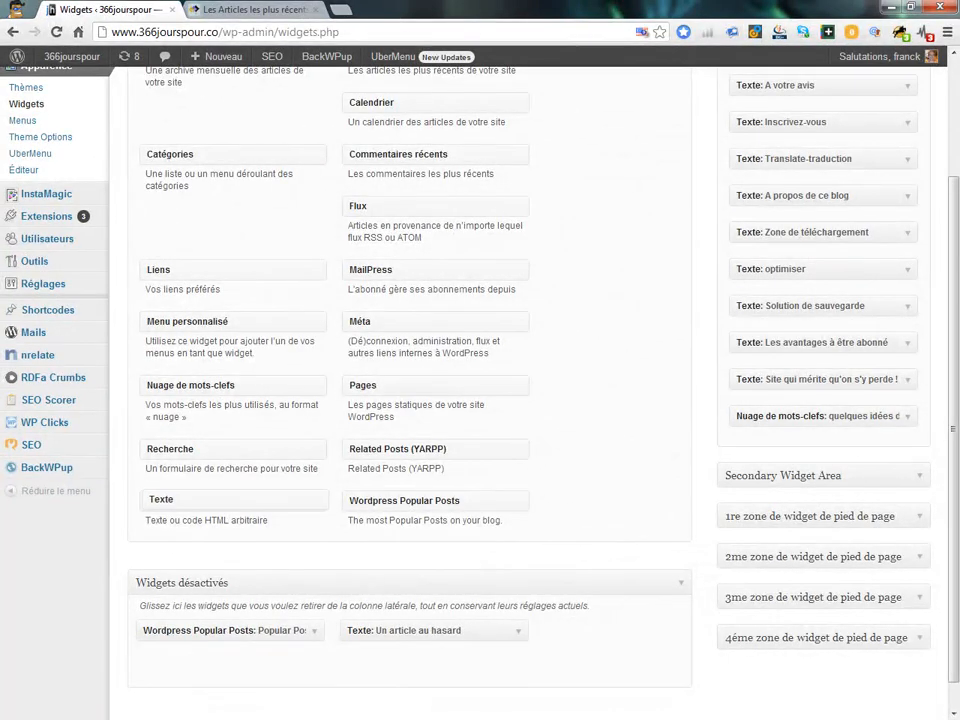
left_click_drag(160, 499, 744, 415)
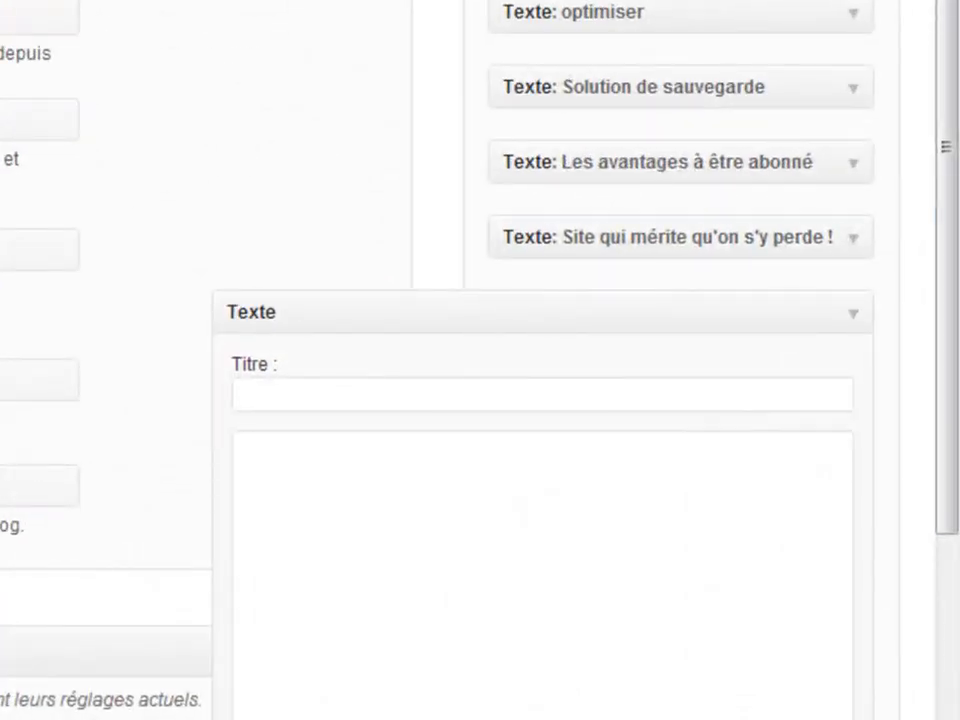
Step: Title the new Texte widget "optimiser", enter "optimiser à tout prix!" as its content and save it
scroll(540, 400, "down", 3)
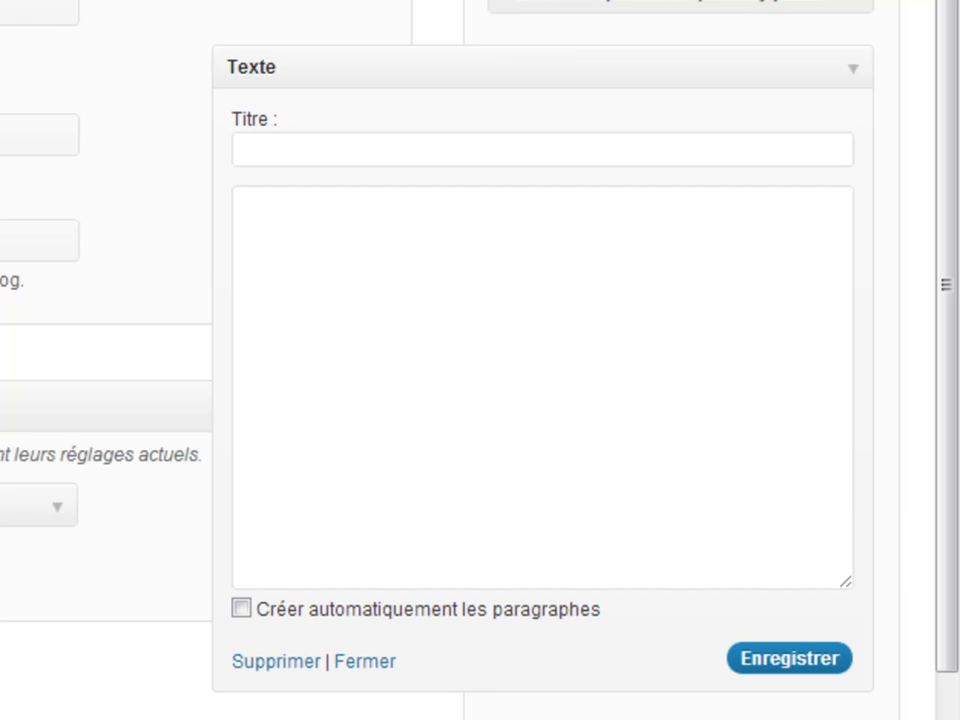
left_click(542, 150)
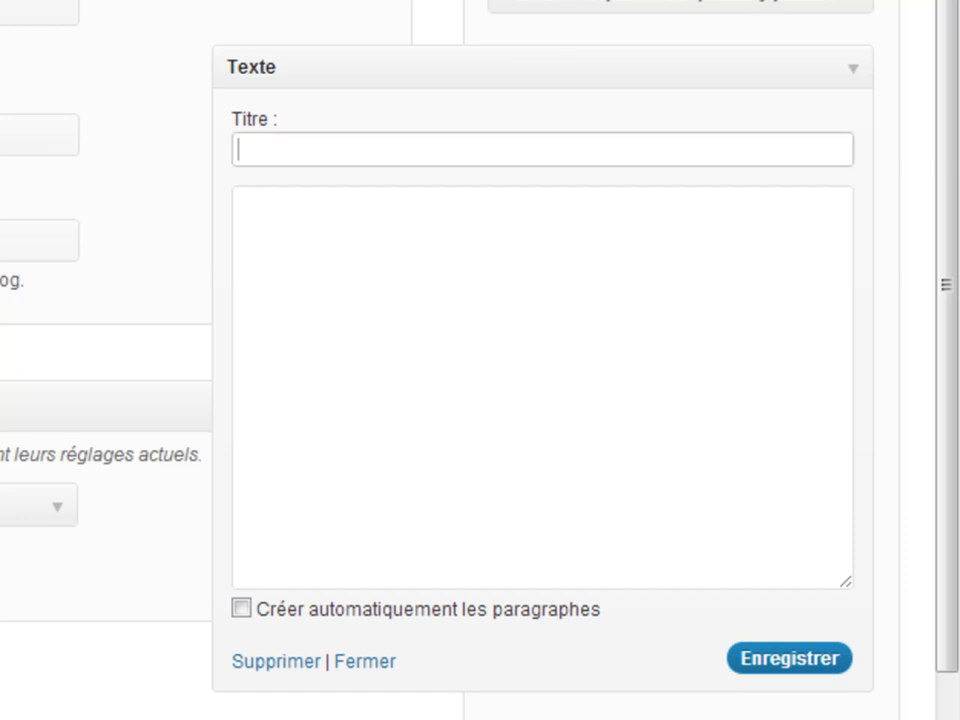
type("optimiser")
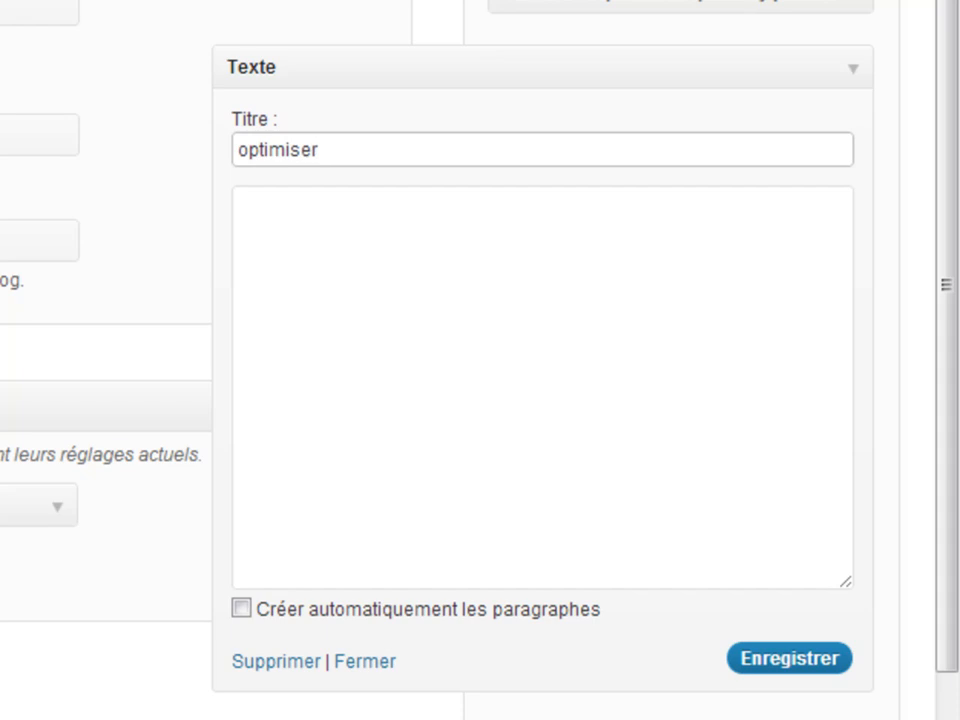
left_click(440, 300)
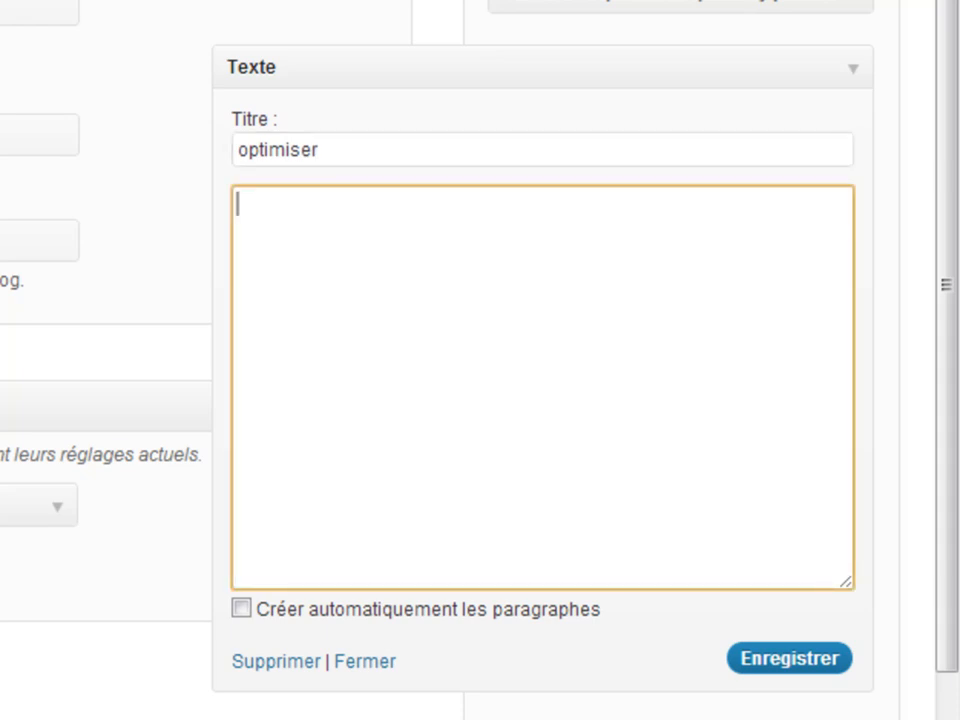
type("optimiser à tou")
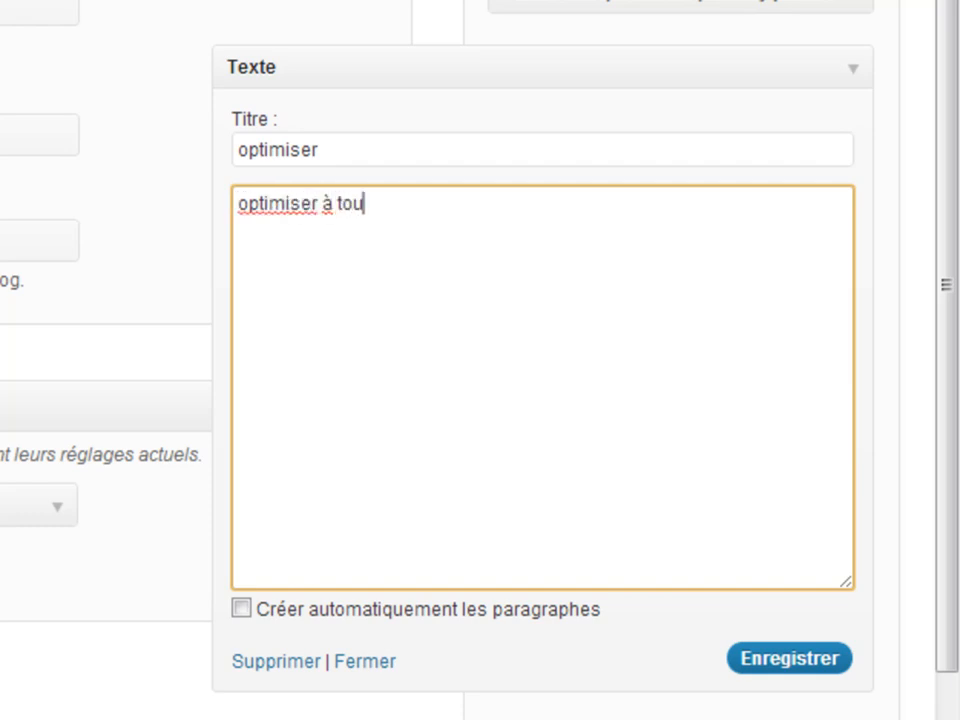
type("t prix!")
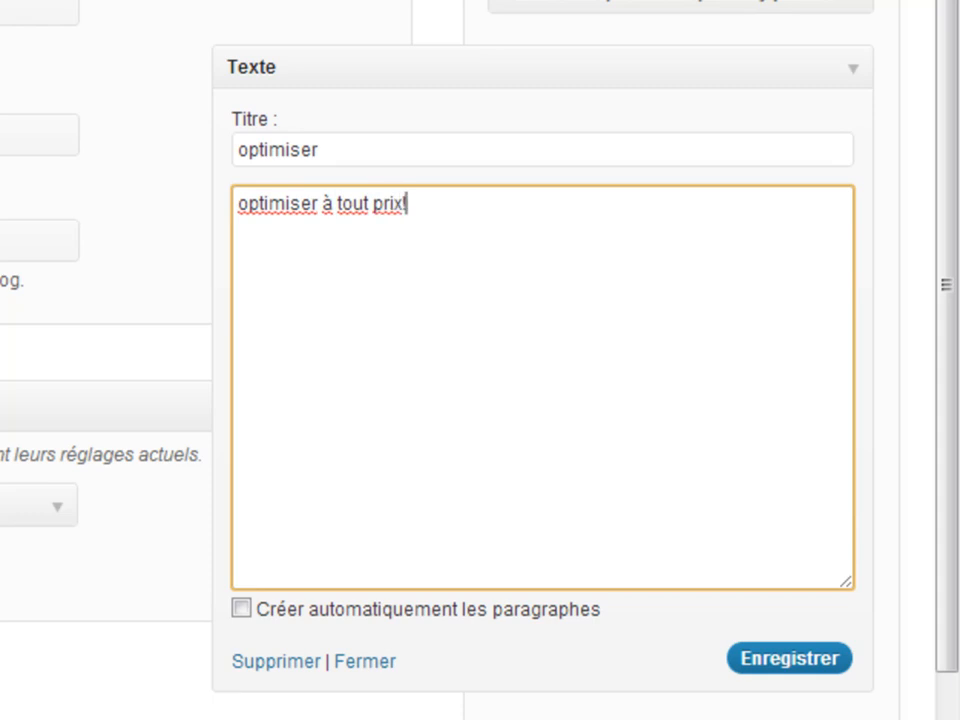
left_click(789, 658)
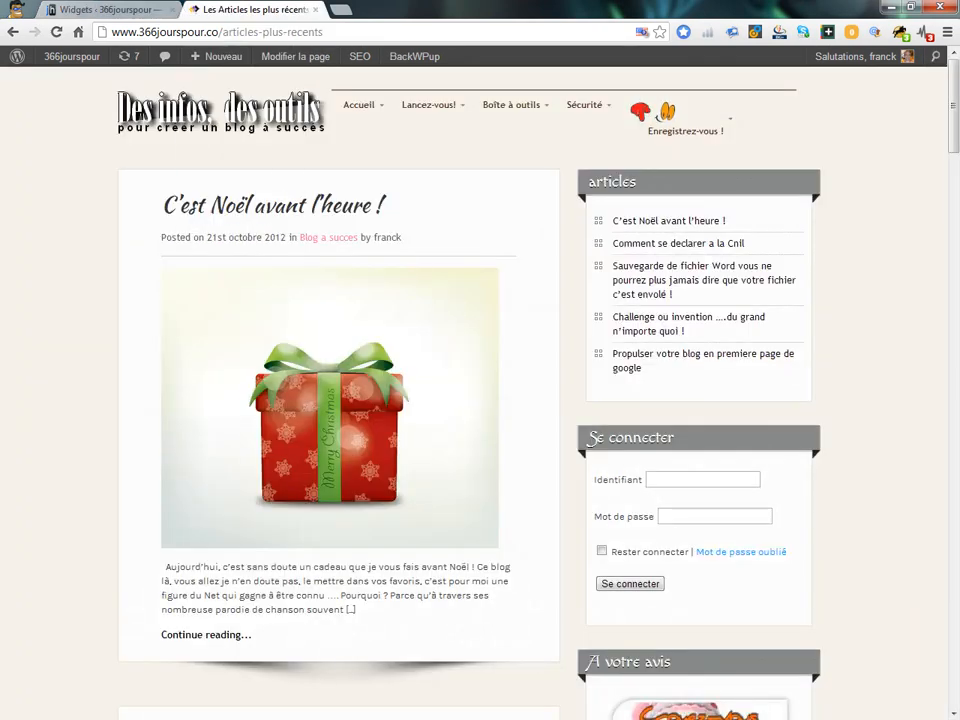
Step: Examine the sidebar widgets on the public blog page and reload the page
scroll(420, 400, "down", 2)
scroll(480, 400, "down", 15)
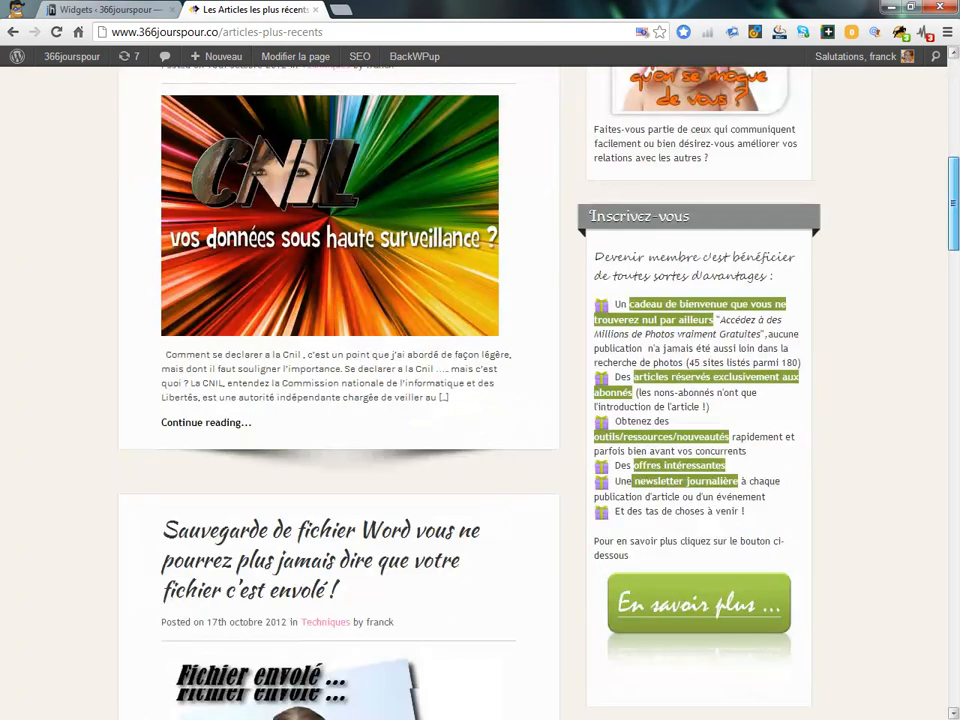
scroll(480, 400, "down", 20)
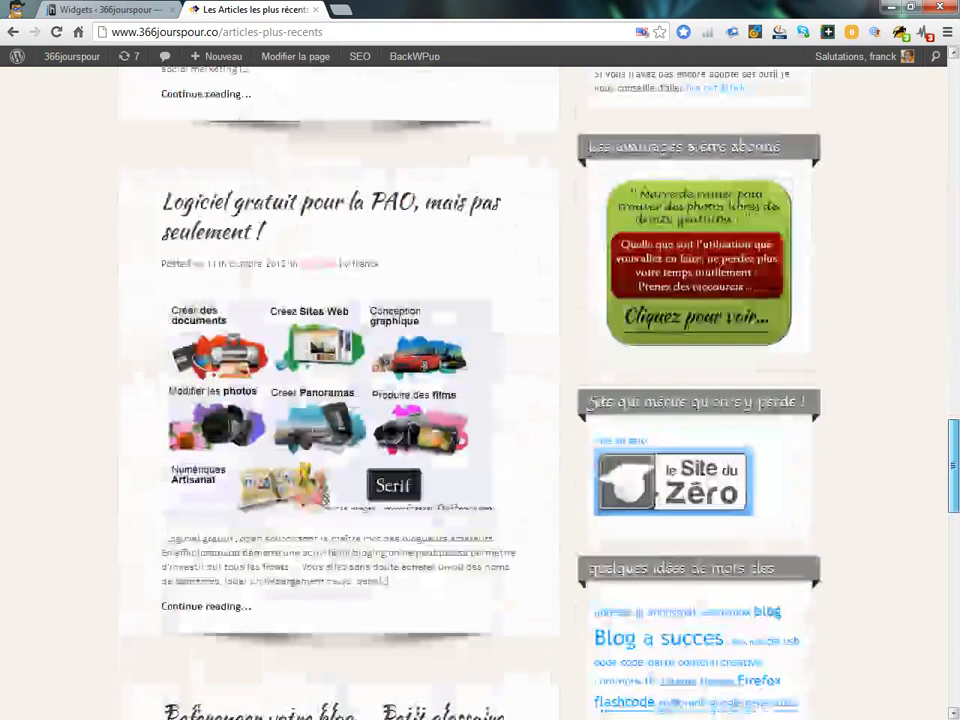
scroll(480, 400, "down", 6)
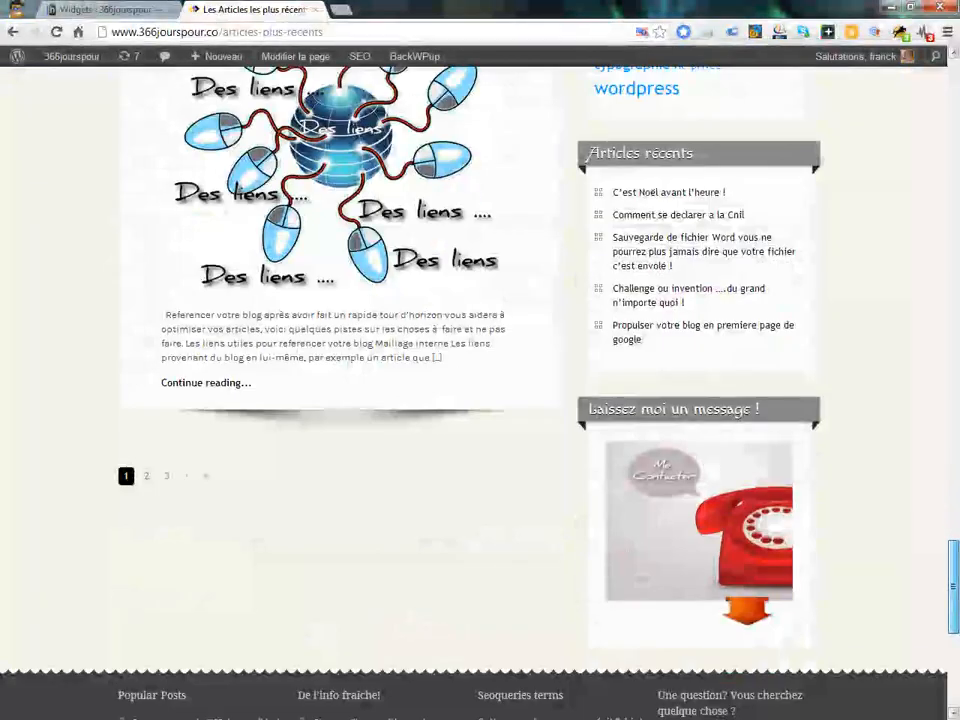
scroll(480, 400, "up", 20)
scroll(480, 400, "up", 6)
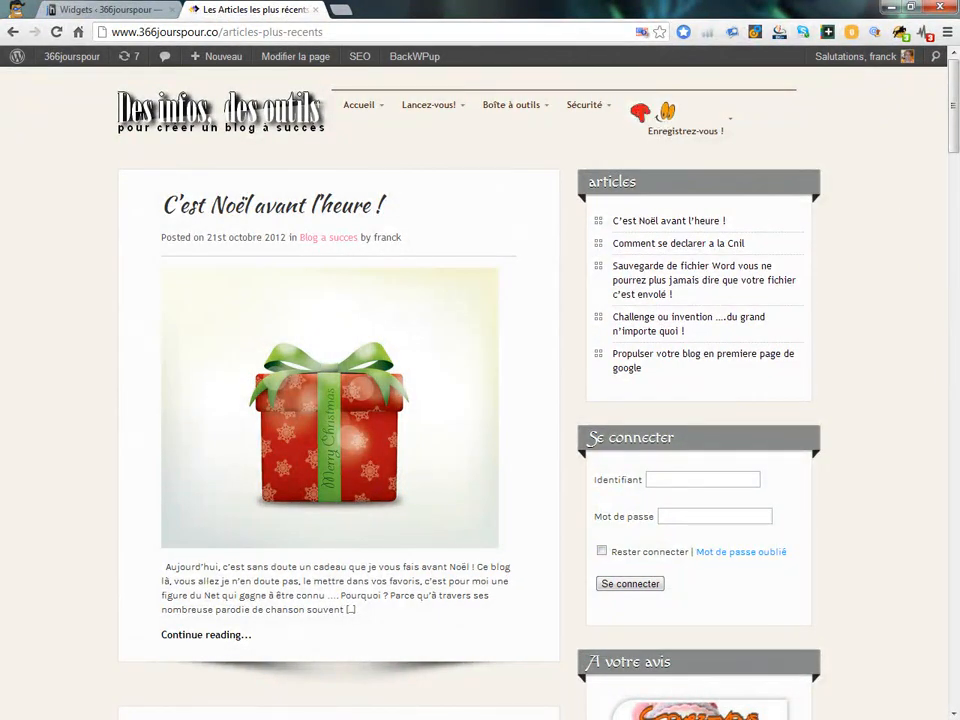
left_click(56, 32)
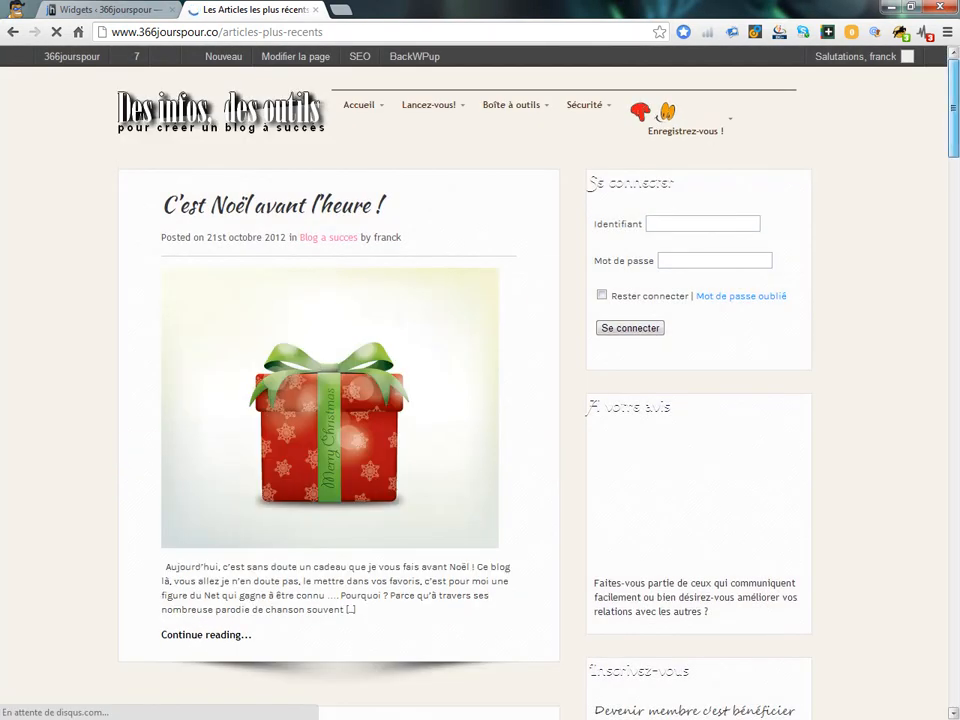
Step: Check the public blog's sidebar, and delete the duplicate "optimiser" Texte widget between "Zone de téléchargement" and "Solution de sauvegarde"
left_click_drag(953, 108, 953, 477)
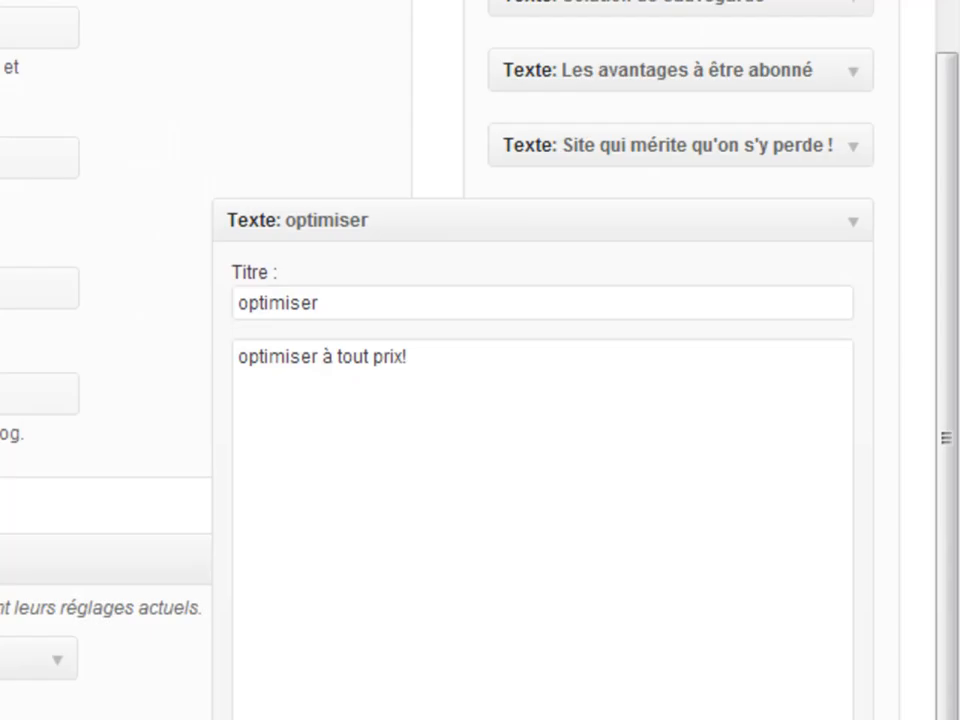
left_click_drag(945, 437, 945, 635)
left_click(853, 551)
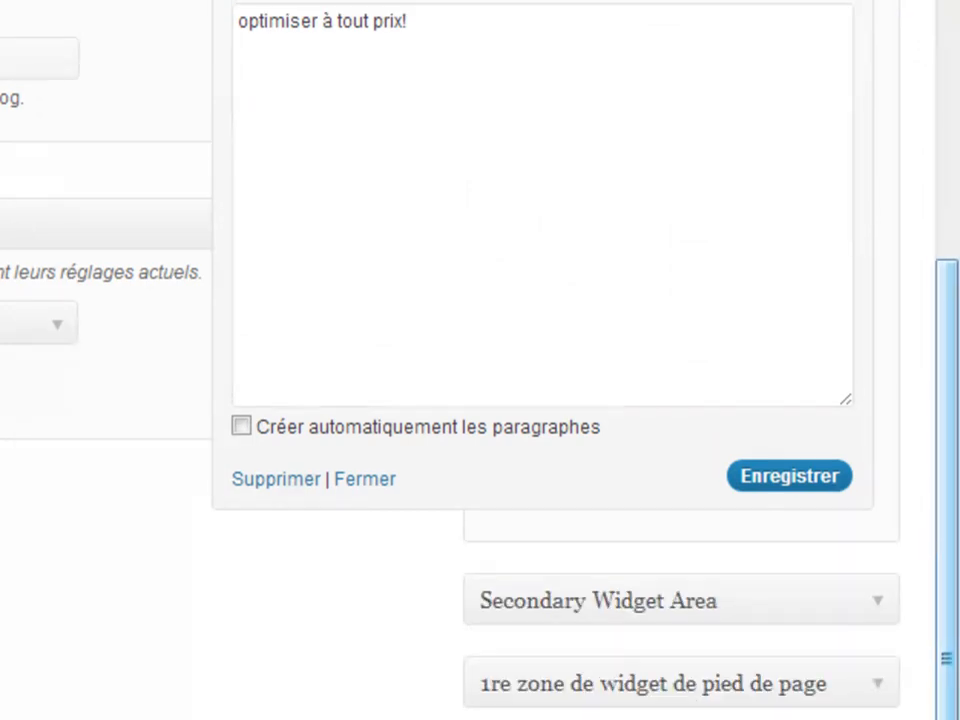
left_click_drag(946, 658, 946, 208)
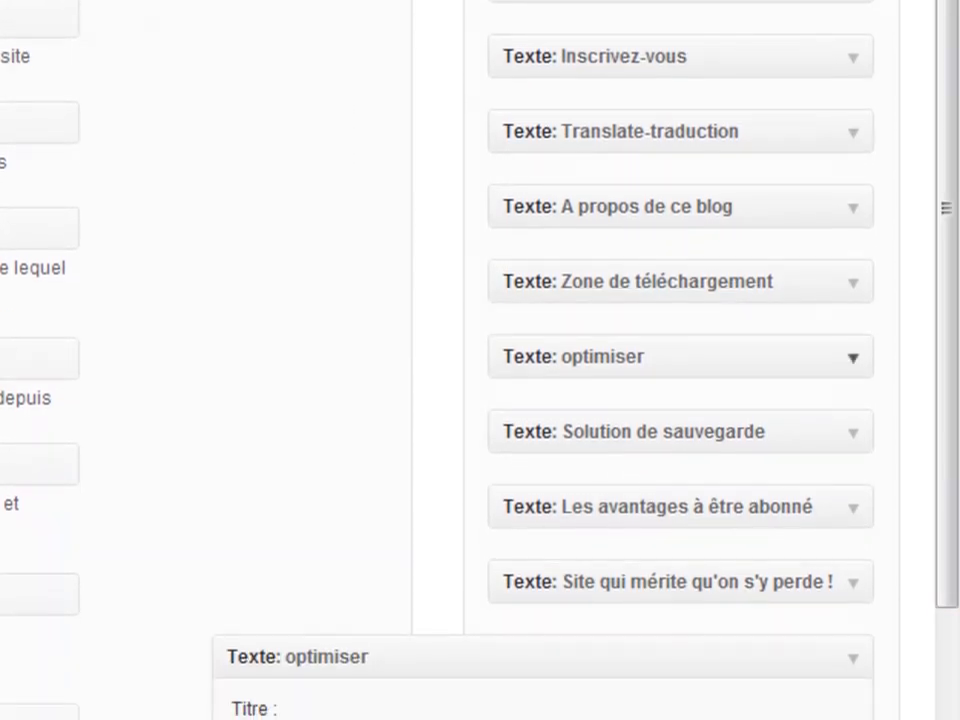
left_click(853, 357)
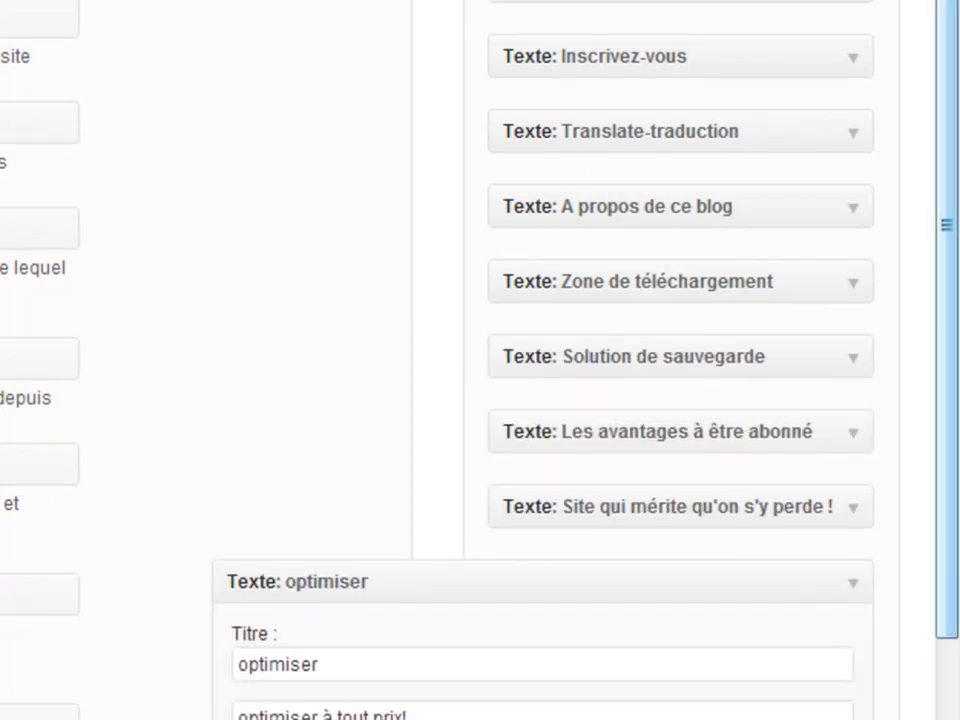
left_click_drag(946, 221, 946, 450)
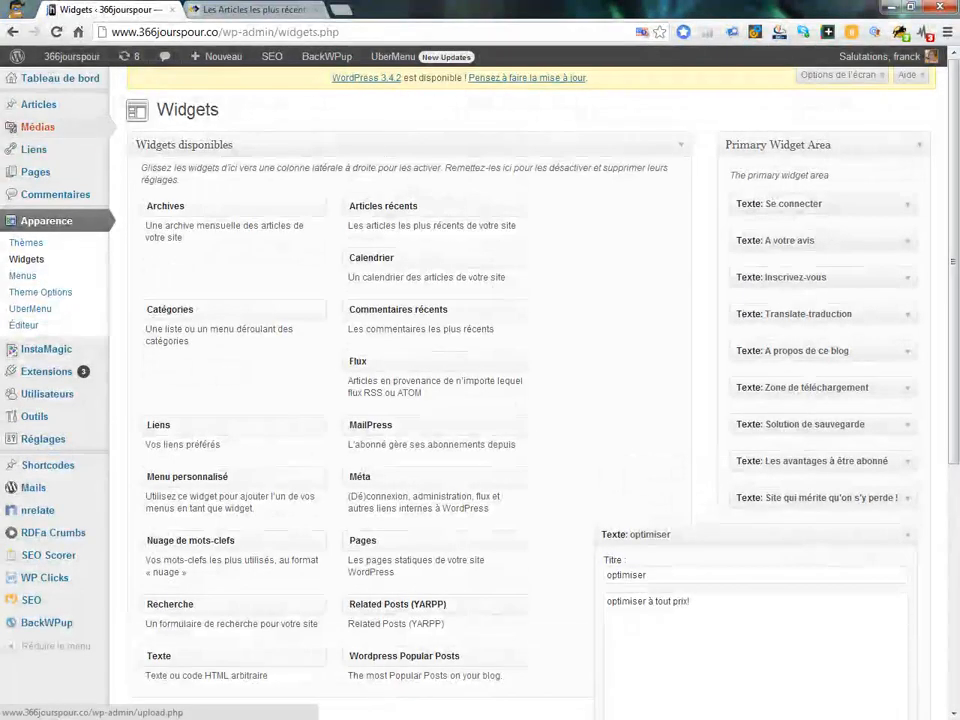
Step: Upload the image cc-socket-128x128.png from the Téléchargements folder to the media library
mouse_move(38, 127)
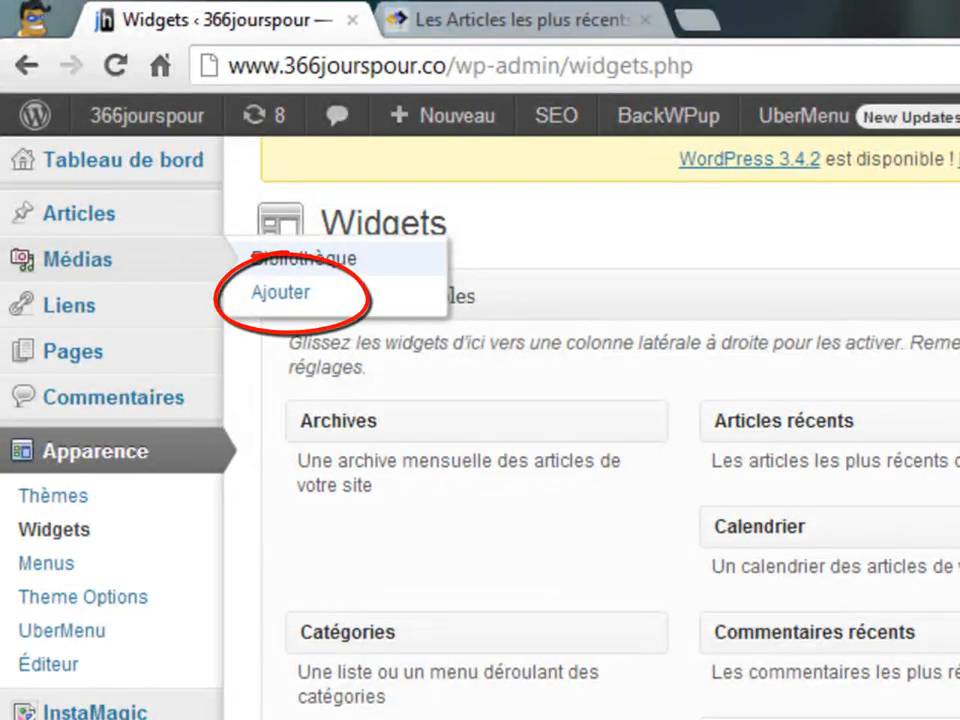
left_click(281, 292)
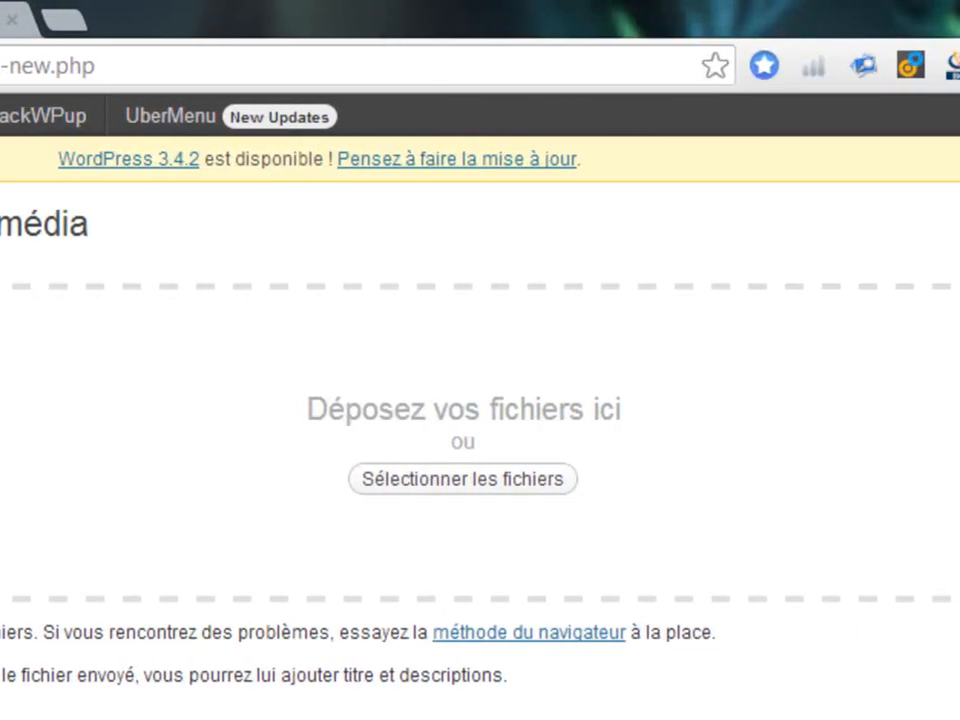
left_click(462, 478)
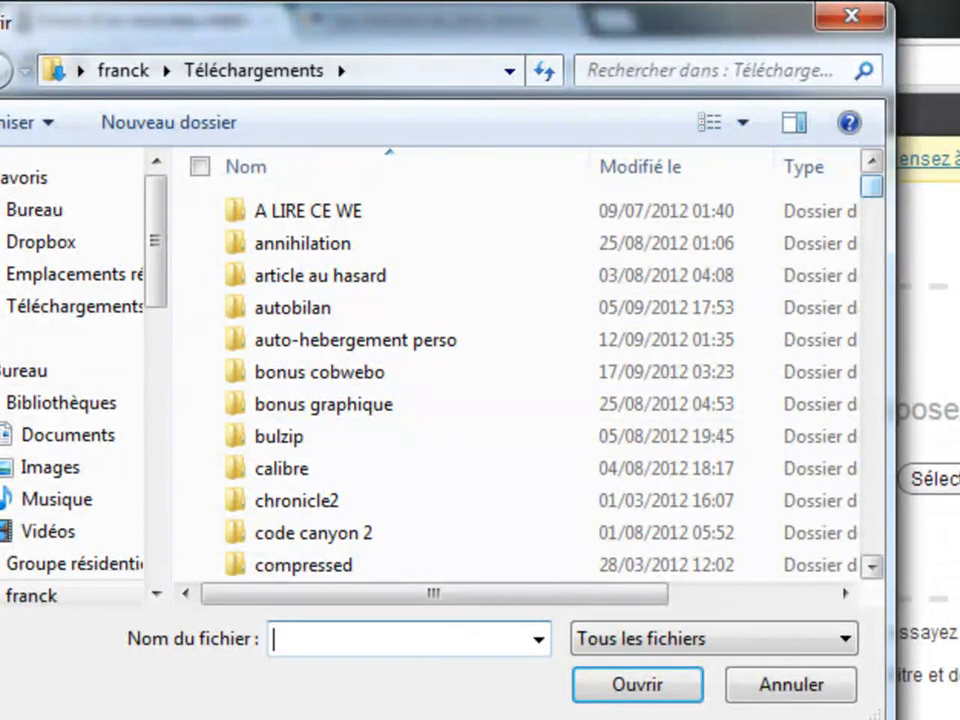
scroll(420, 380, "down", 20)
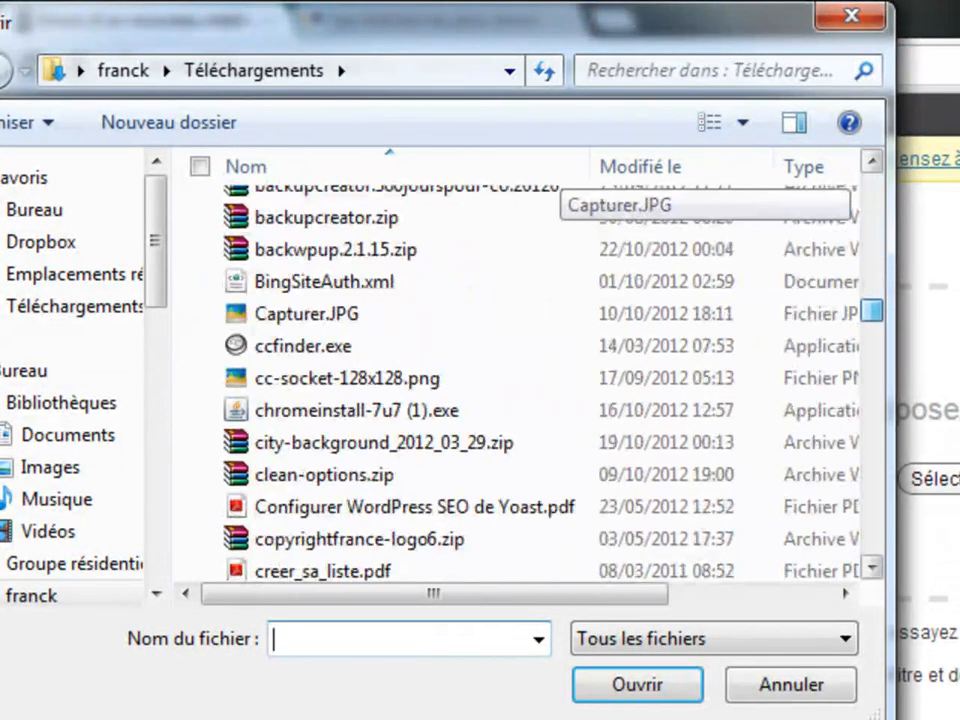
scroll(420, 380, "up", 1)
scroll(560, 185, "down", 1)
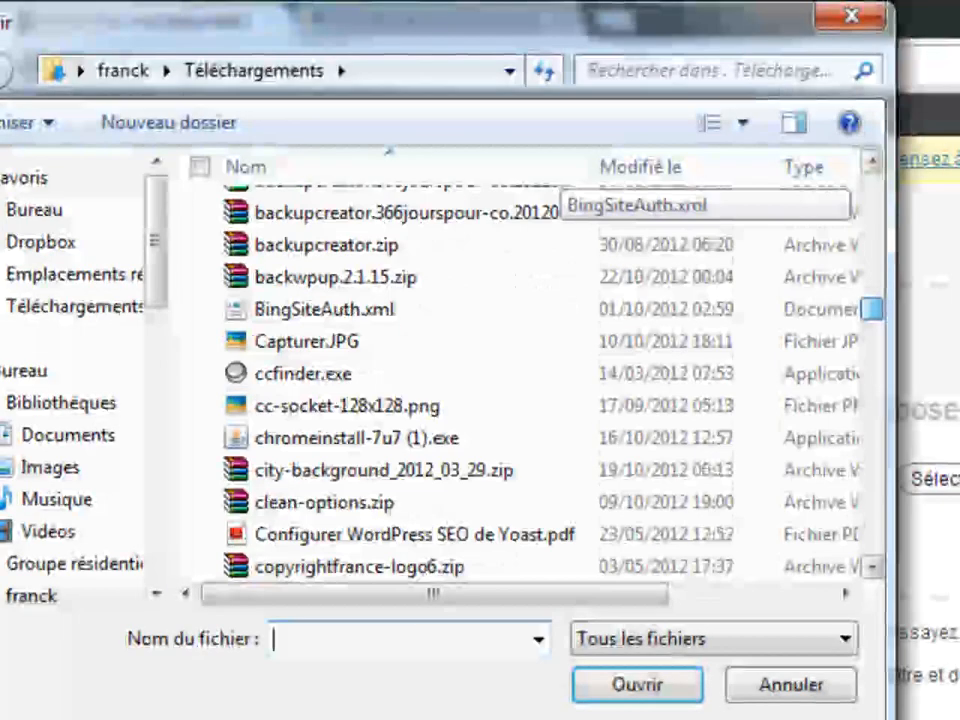
double_click(415, 406)
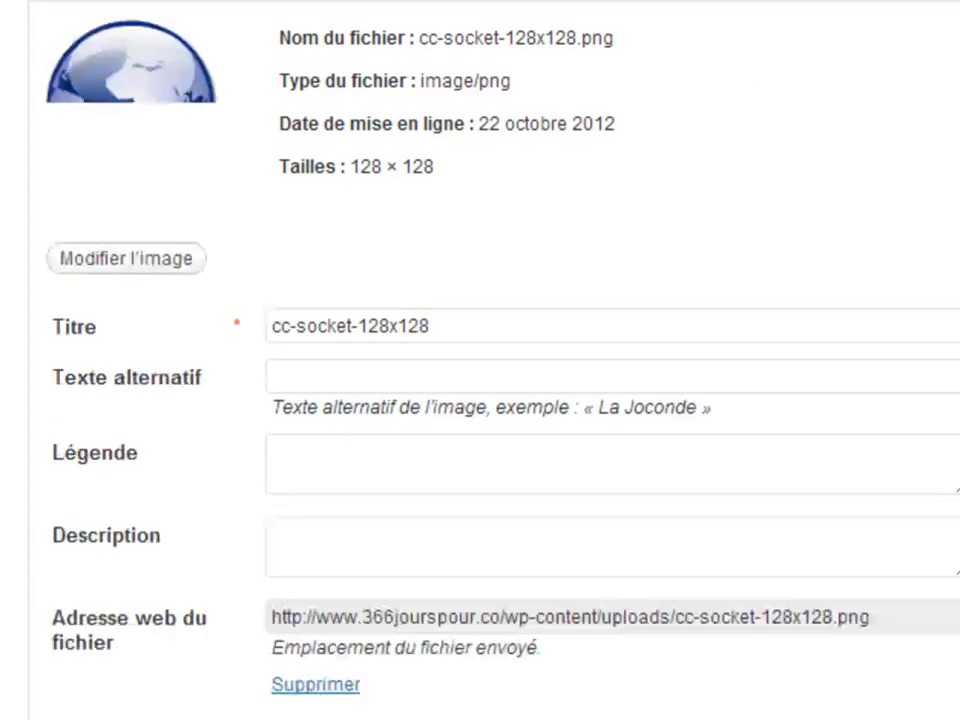
Step: Title the uploaded image "optimiser", set its alternative text to "comment optimiser images" and save all changes
left_click(273, 376)
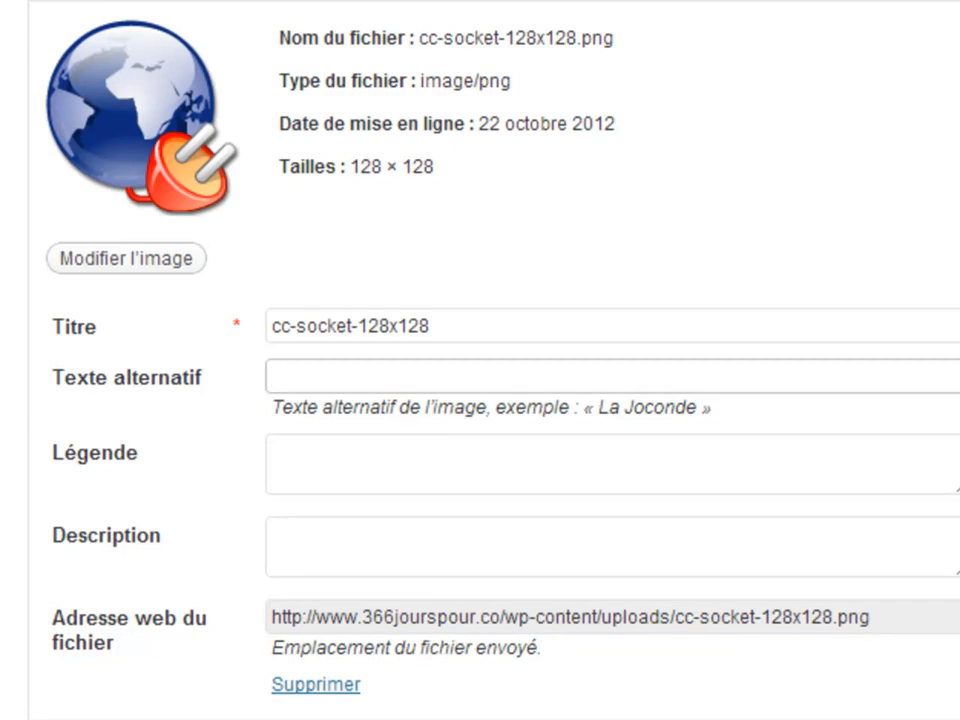
left_click_drag(432, 326, 270, 326)
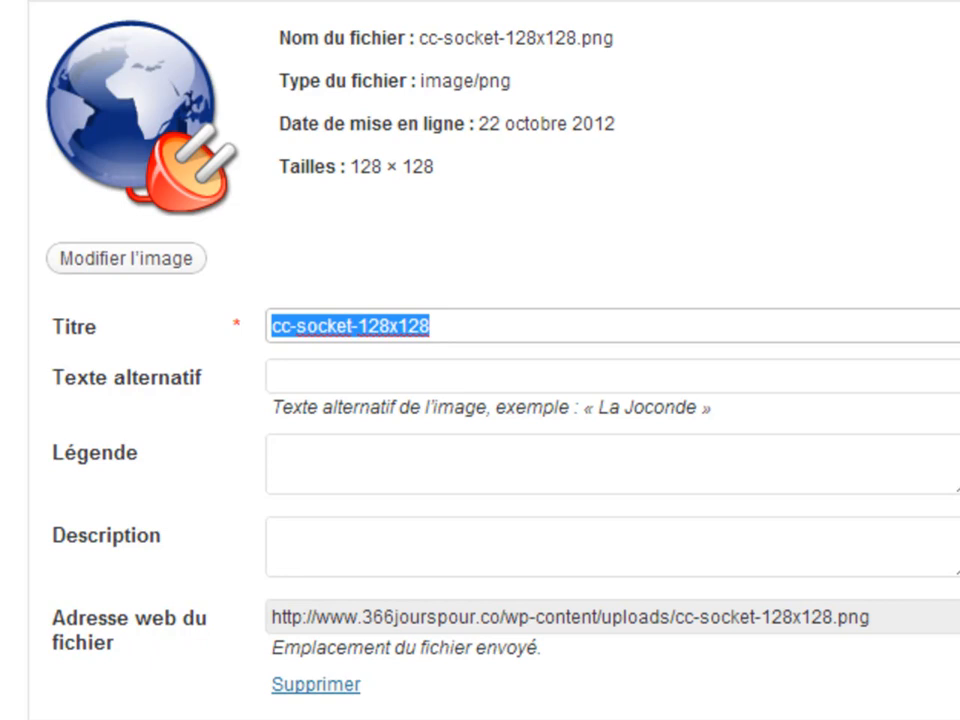
type("optimiser")
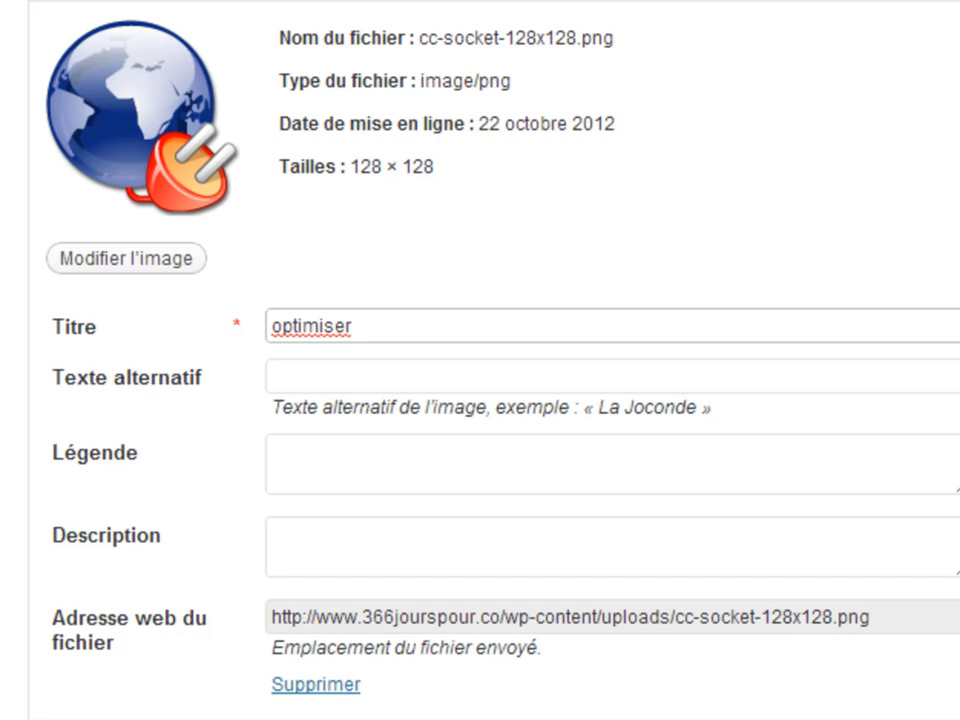
left_click(273, 376)
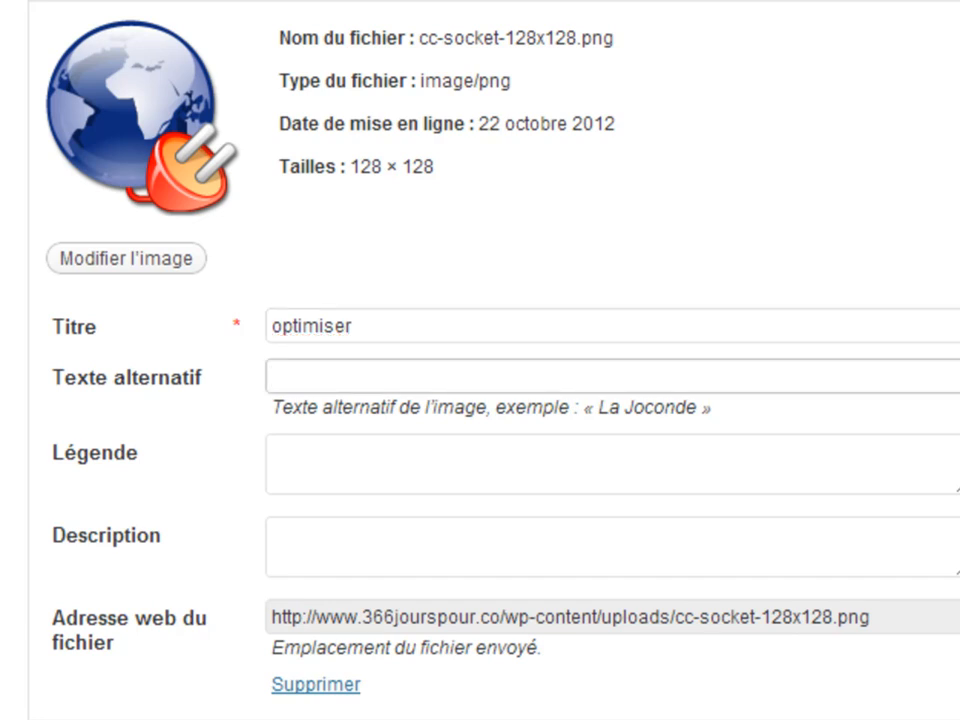
type("comment")
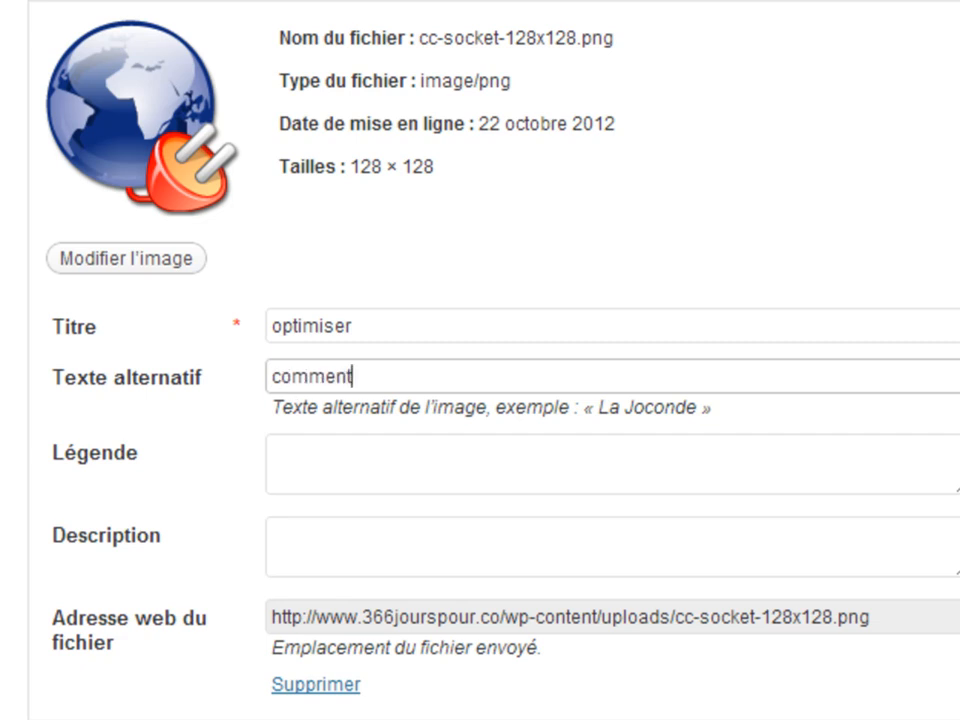
type(" optimiser ")
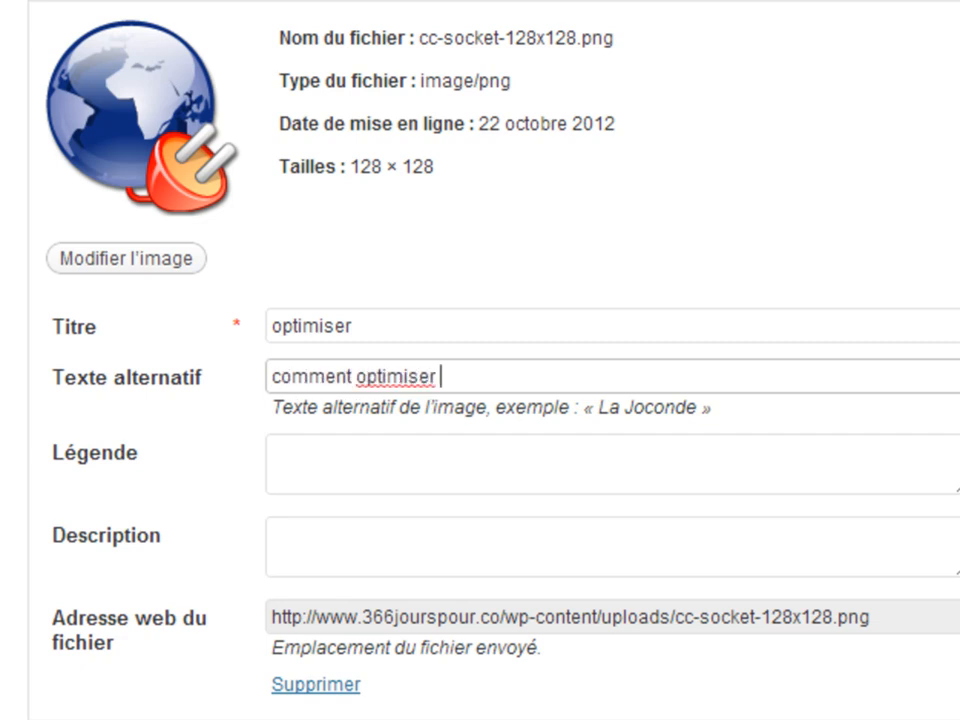
type("images")
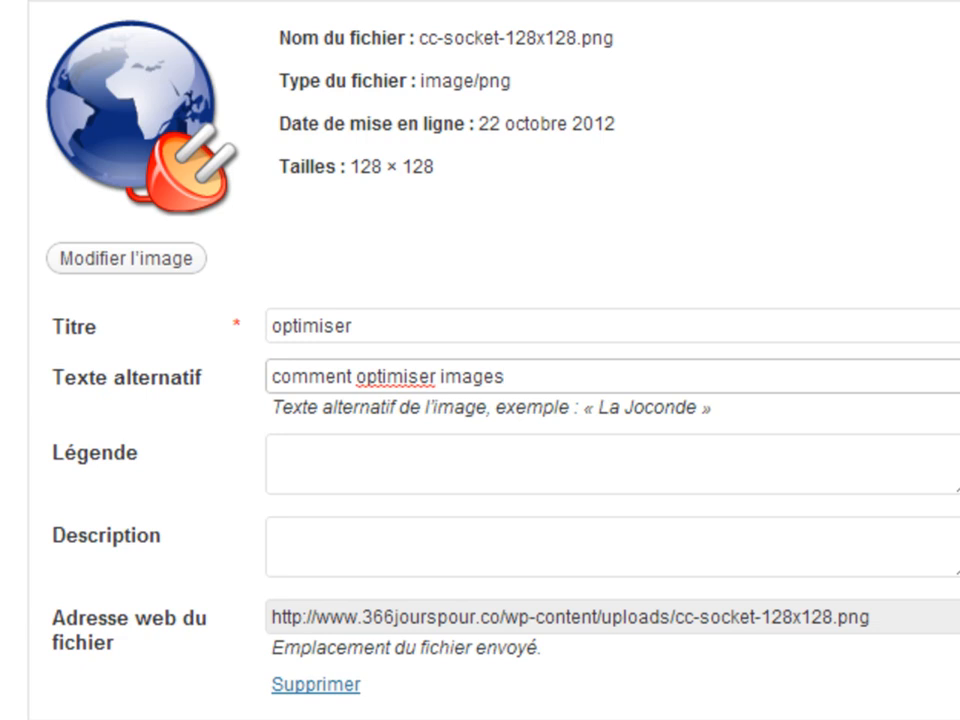
scroll(480, 360, "down", 3)
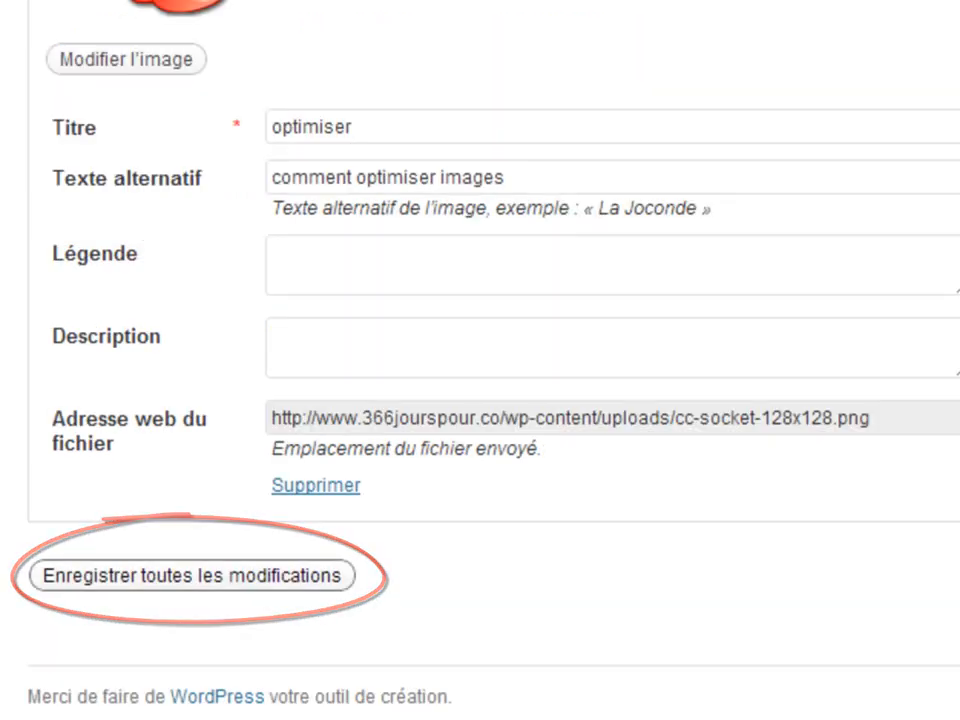
left_click(192, 576)
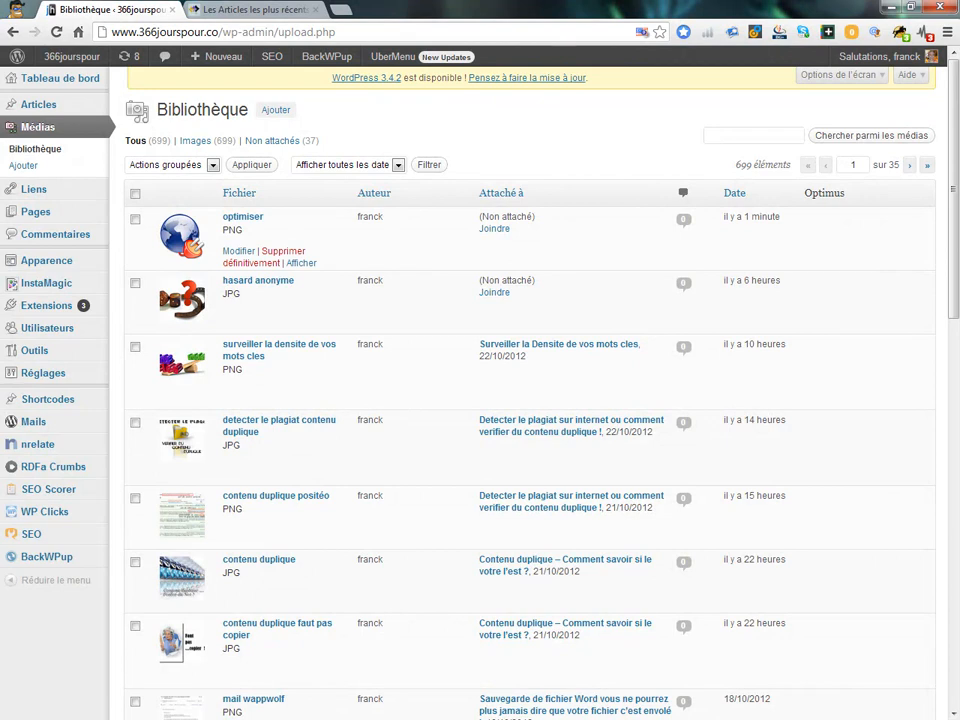
Step: Open the "optimiser" image for editing, copy its file web address and paste it into a blank Bloc-notes document
left_click(239, 251)
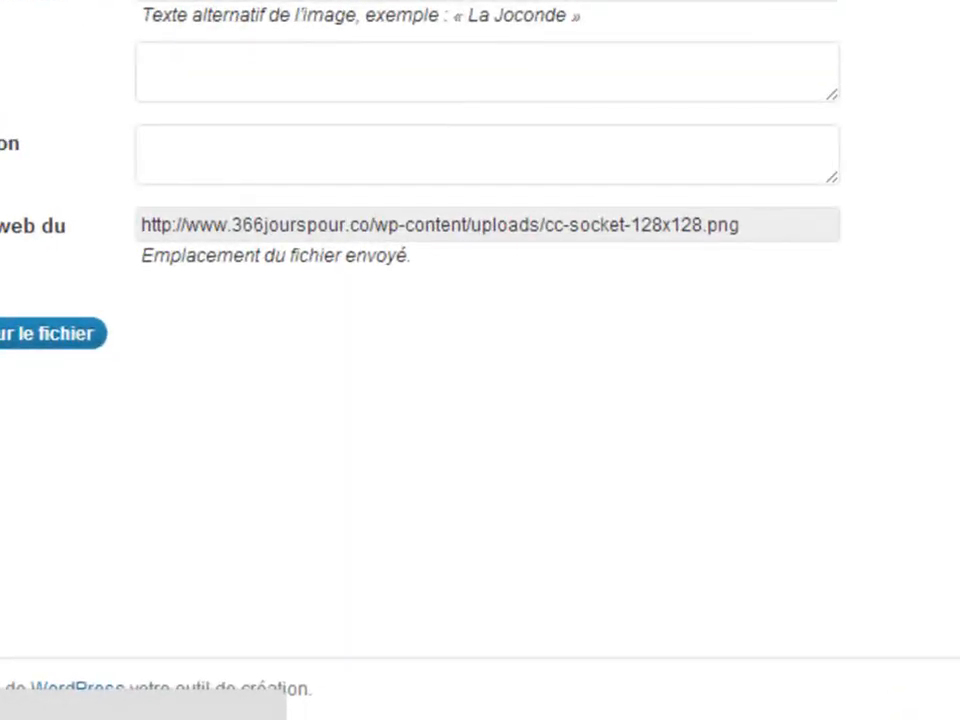
left_click_drag(752, 225, 140, 225)
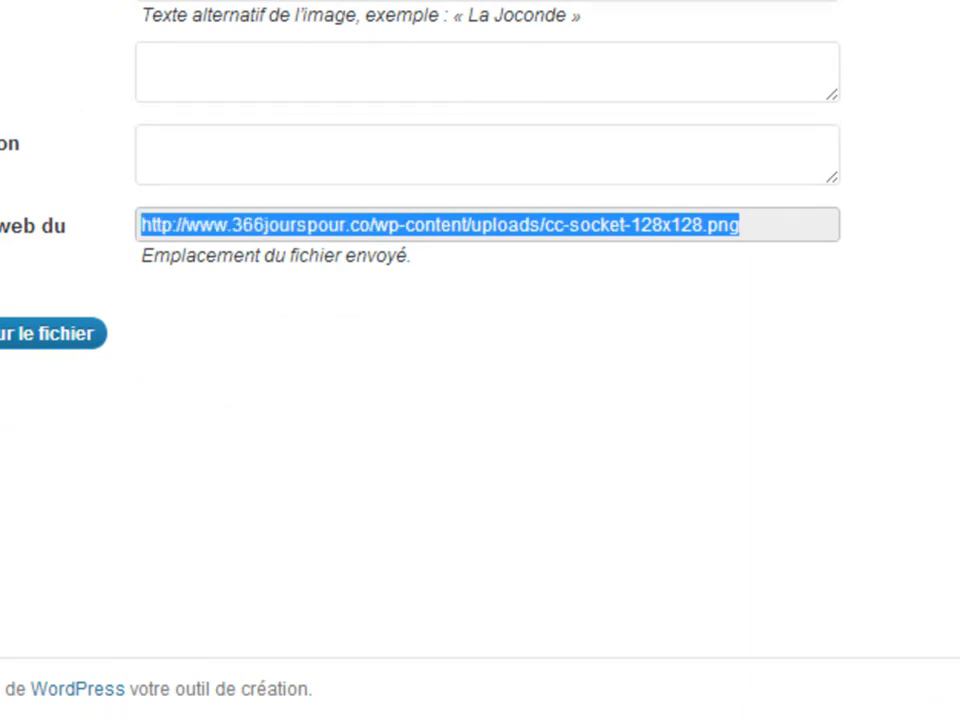
right_click(205, 219)
left_click(290, 349)
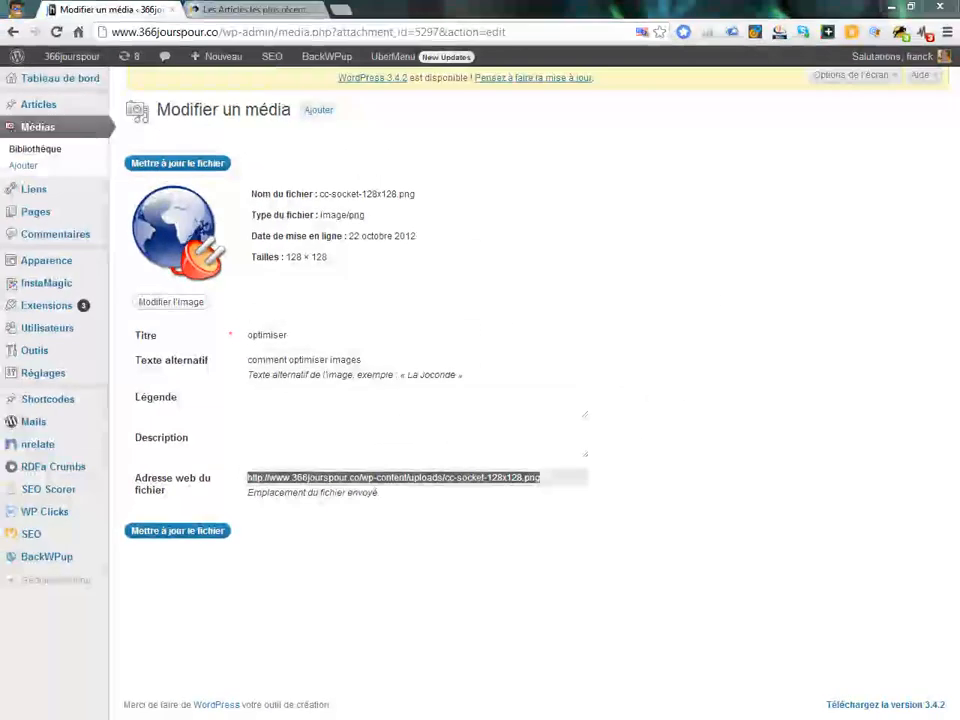
left_click_drag(957, 393, 213, 219)
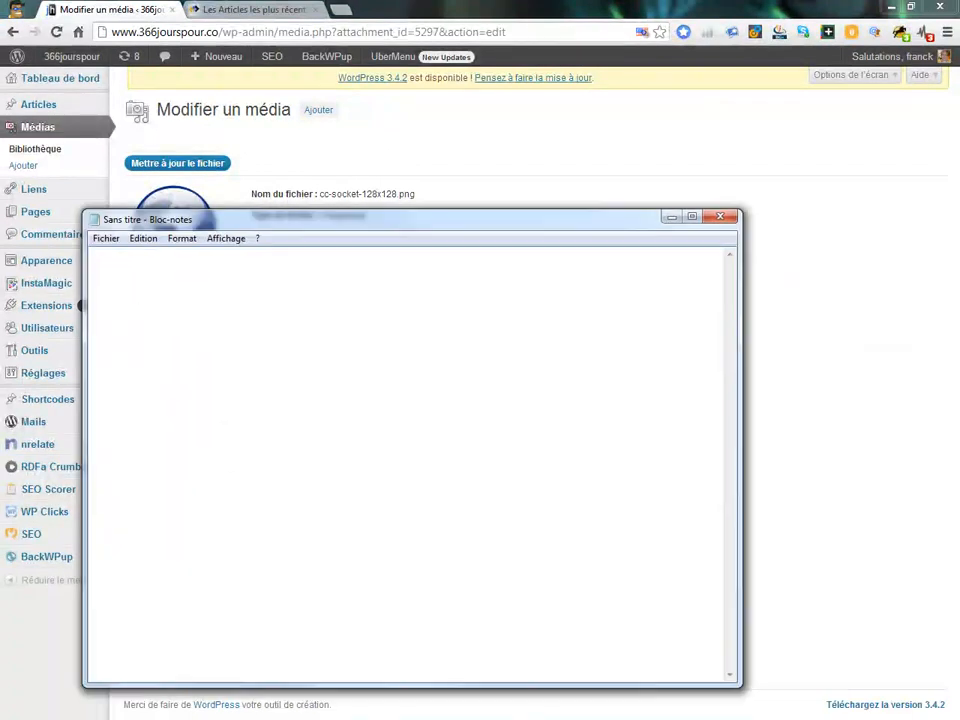
right_click(200, 276)
left_click(38, 341)
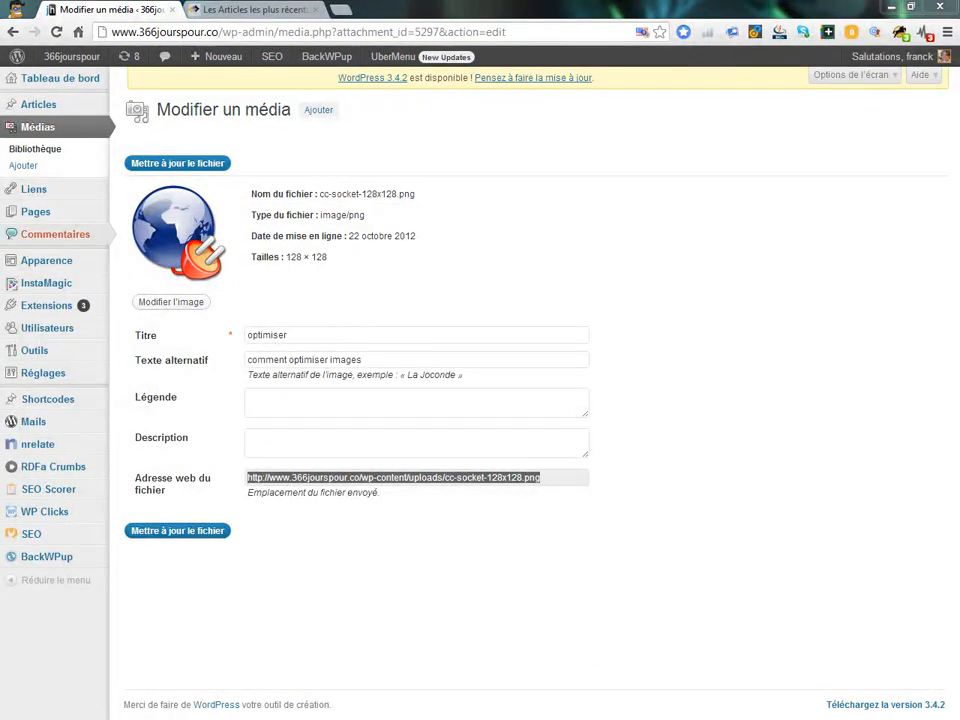
Step: Return to the Widgets management page of the blog
mouse_move(45, 305)
mouse_move(46, 261)
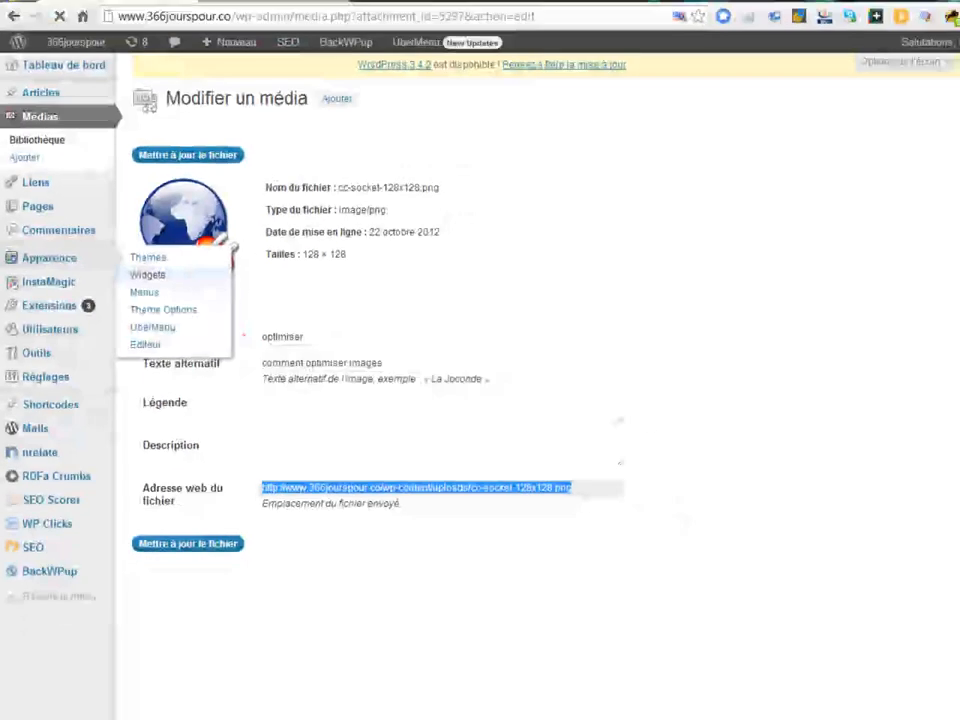
left_click(285, 246)
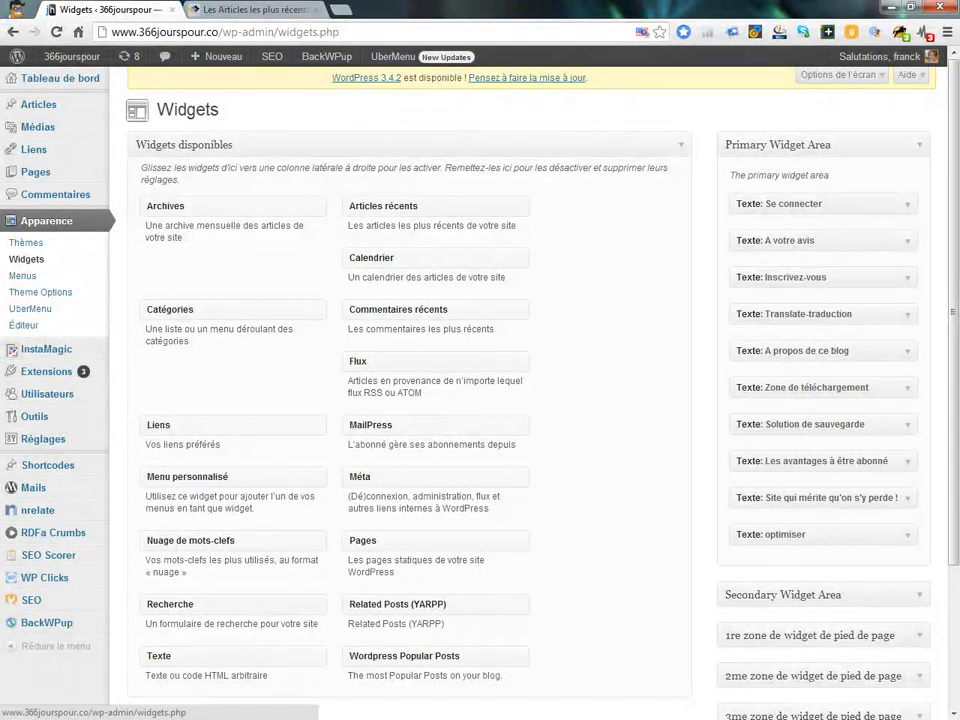
Step: Search the web for "blue griffon" in a new browser tab and view the BlueGriffon download page
key("ctrl+t")
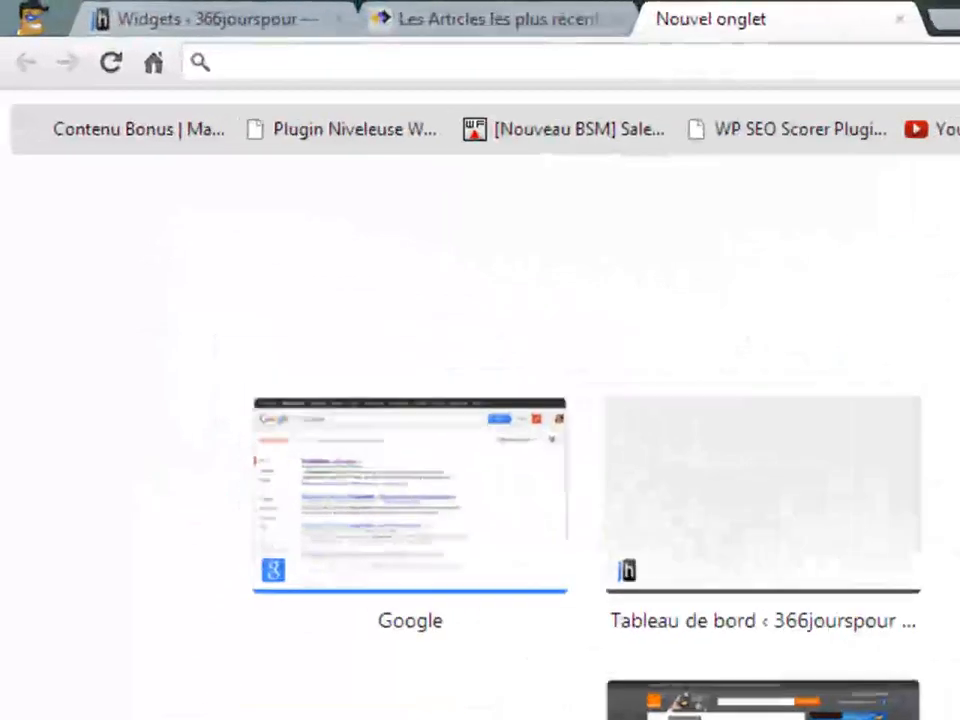
type("blue")
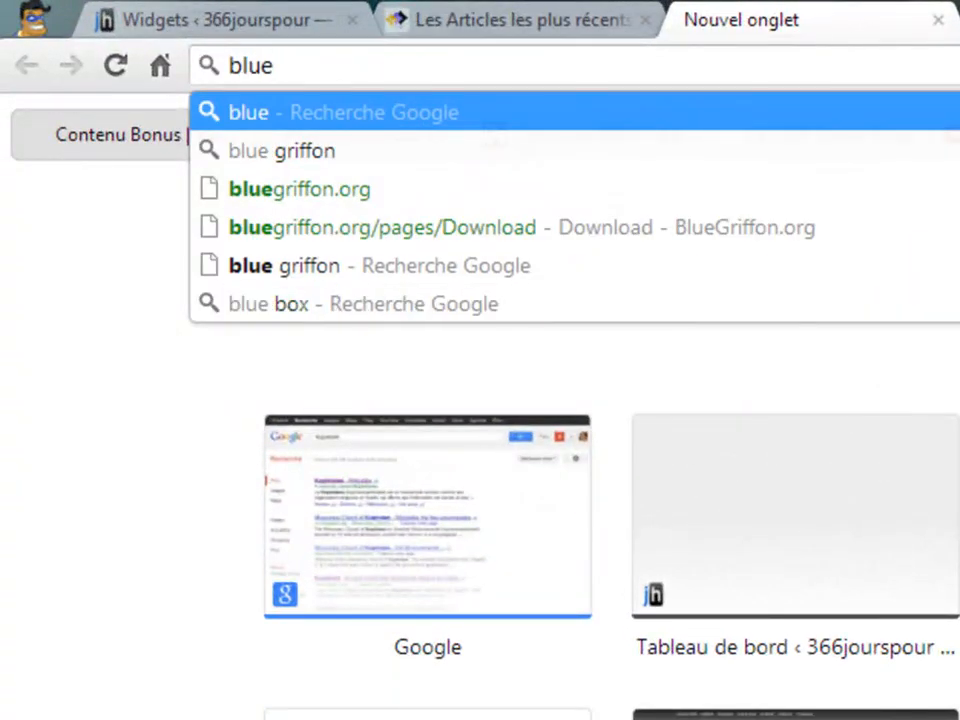
type("ri")
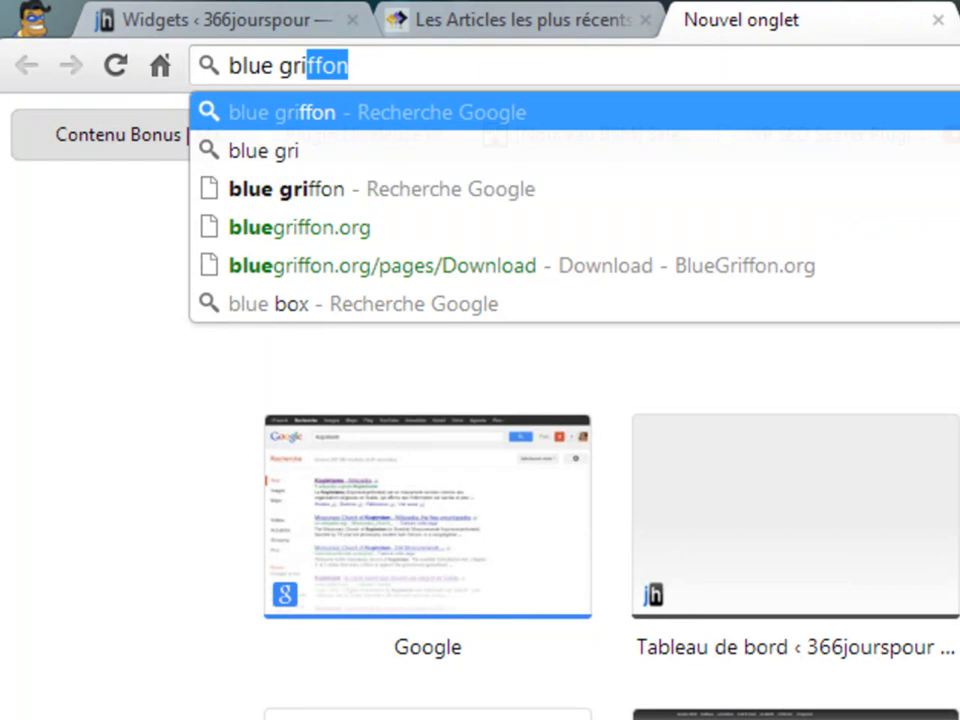
key("Return")
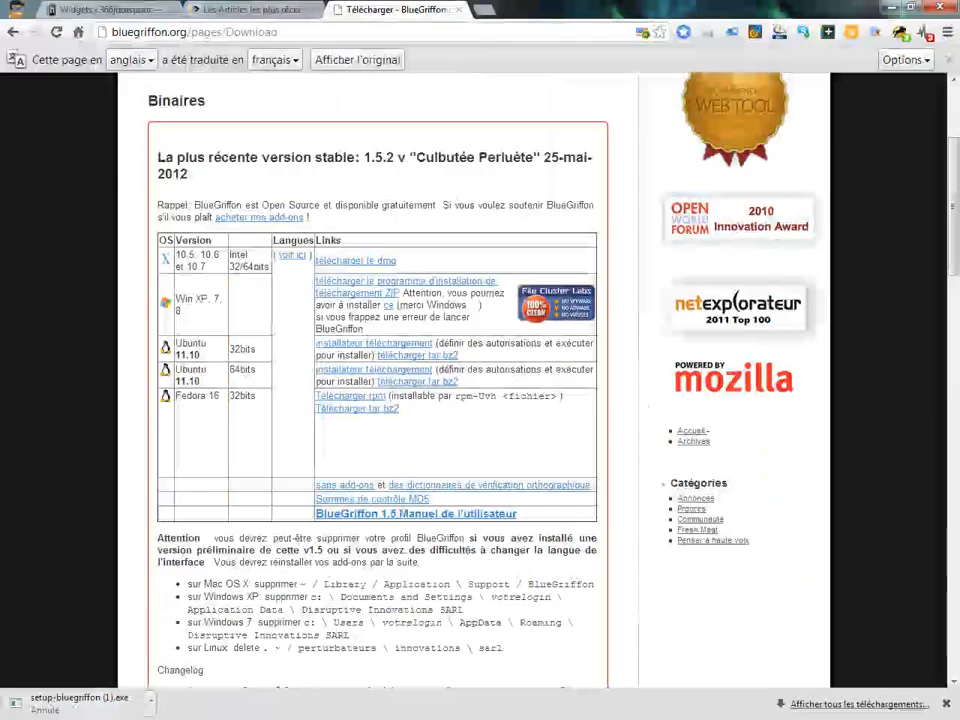
left_click(308, 682)
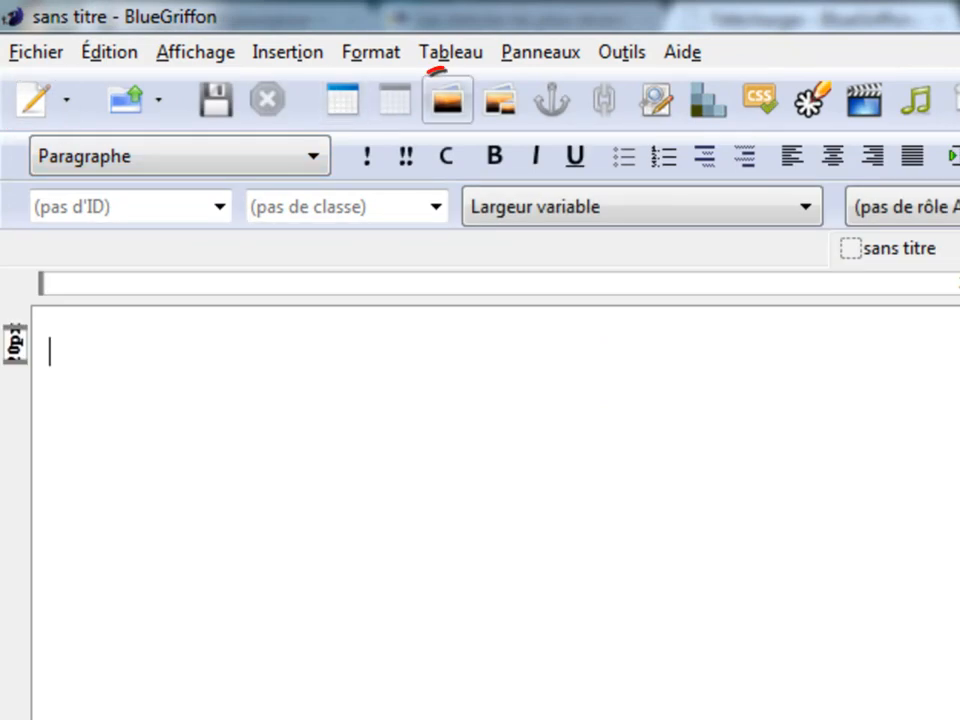
left_click(447, 100)
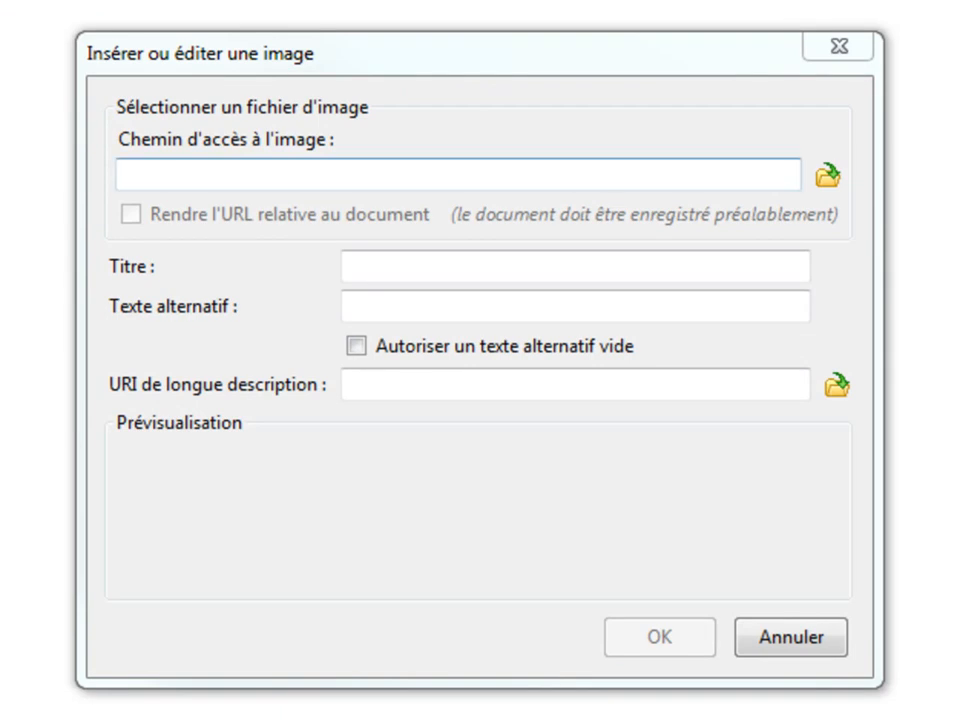
left_click(141, 180)
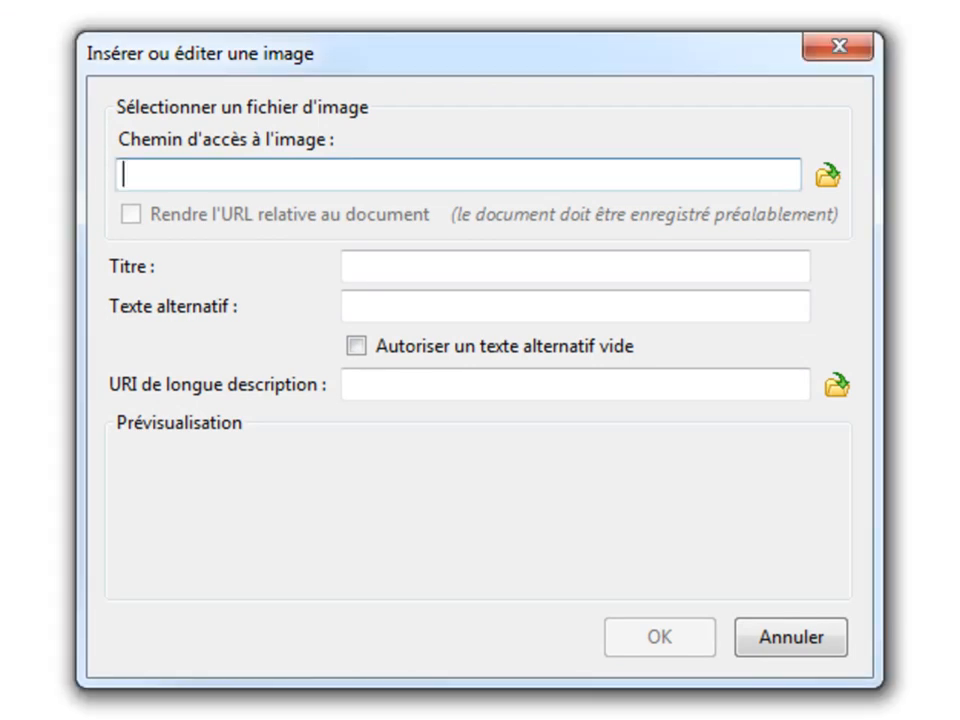
right_click(141, 180)
left_click(206, 311)
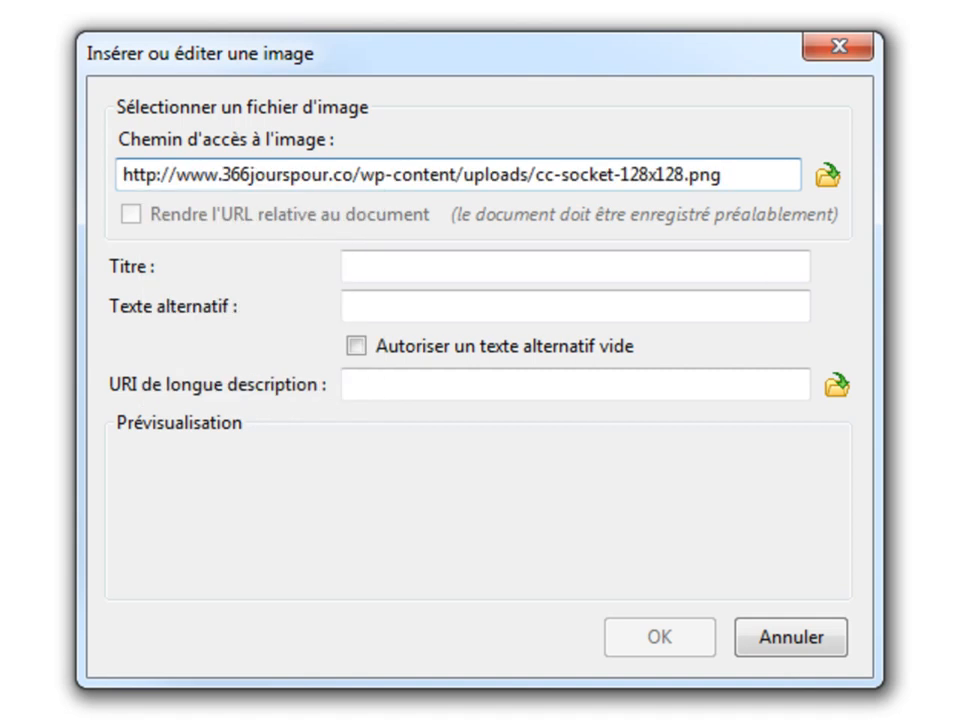
Step: Title the image "optimiser", set its alternative text to "comment optimiser" and insert it into the page
left_click(360, 267)
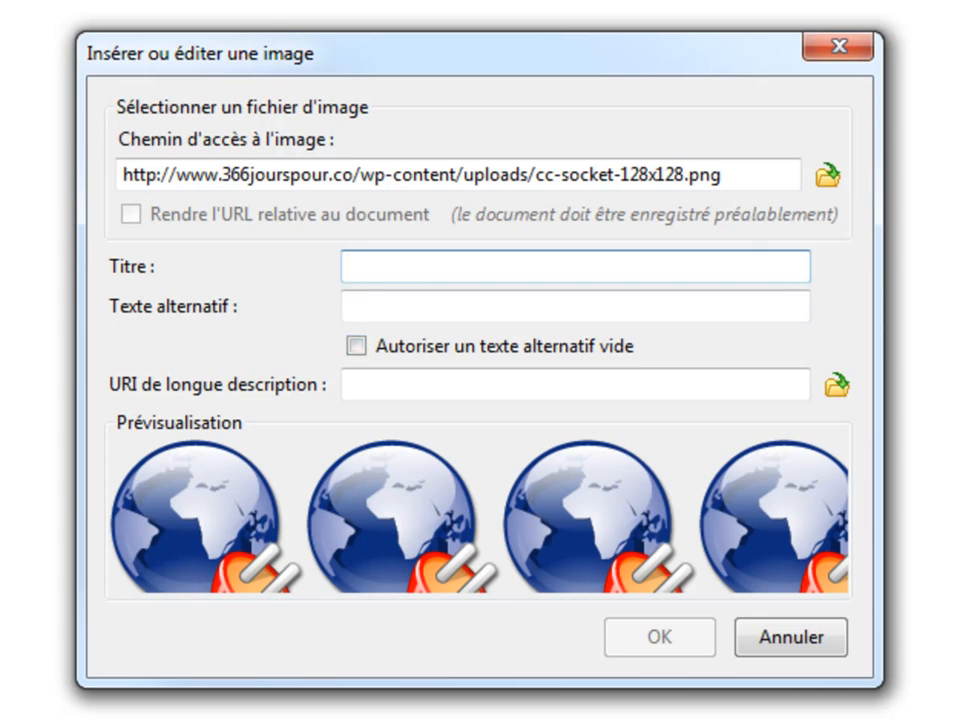
type("optimiser")
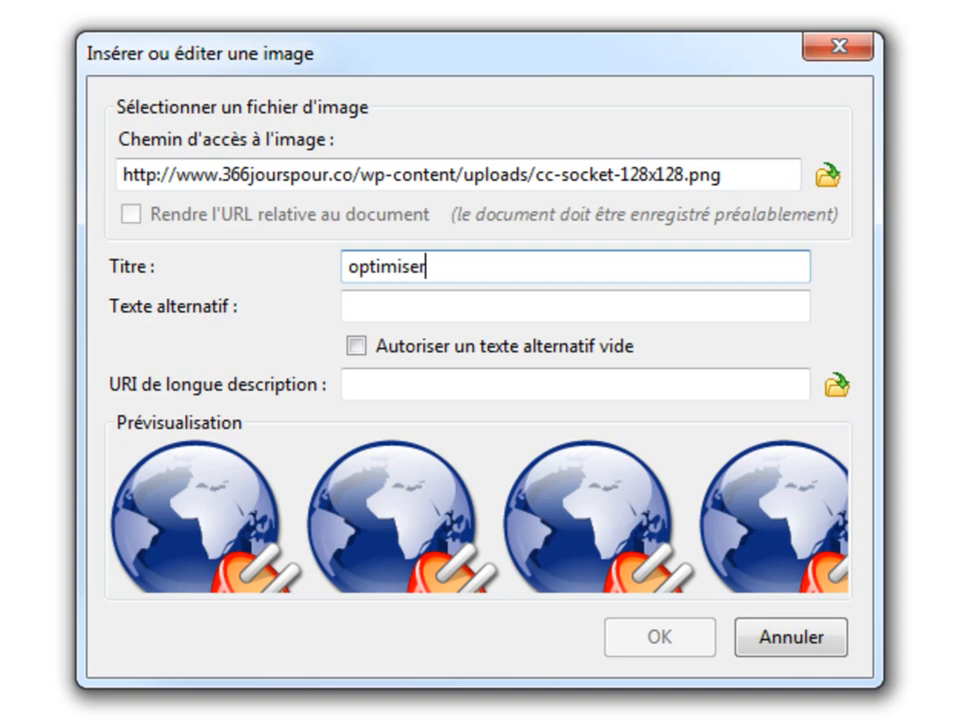
left_click(349, 306)
type("comment optimiser")
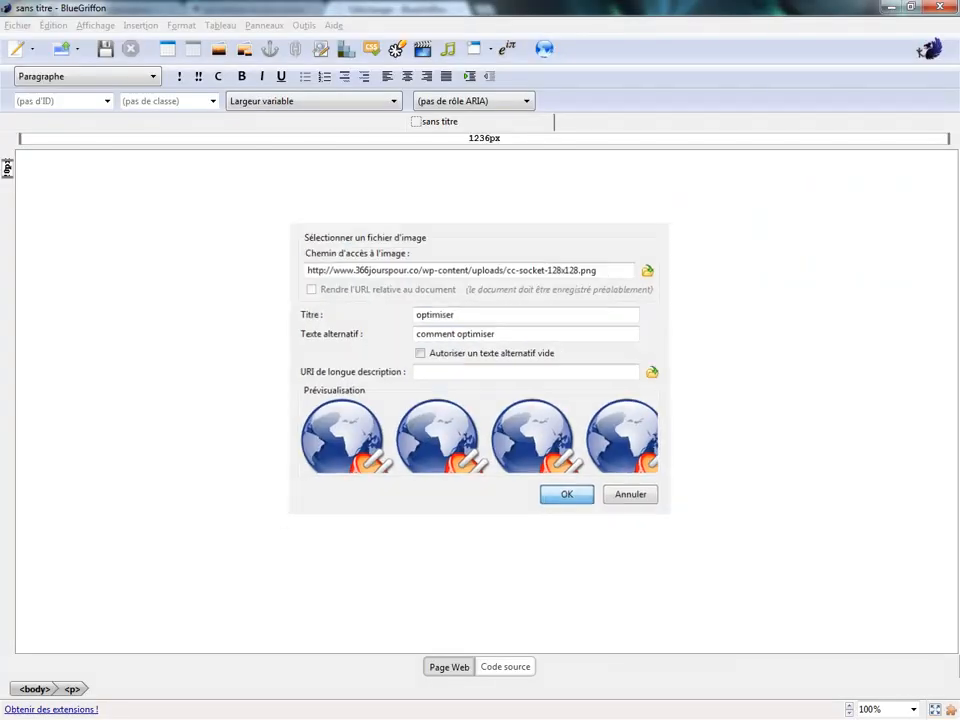
key("Return")
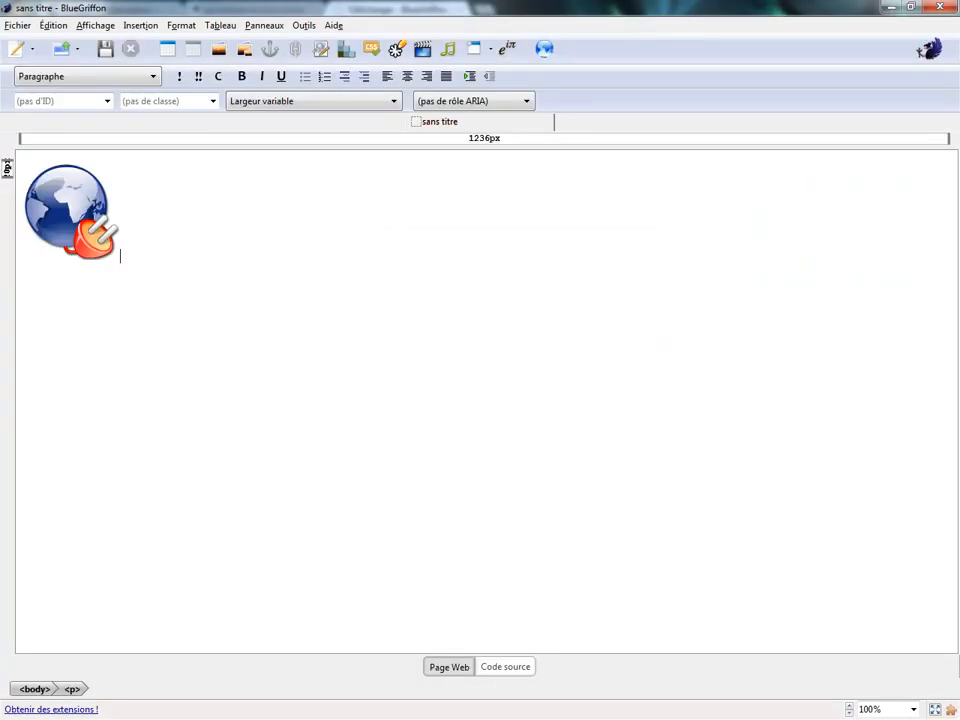
left_click(68, 210)
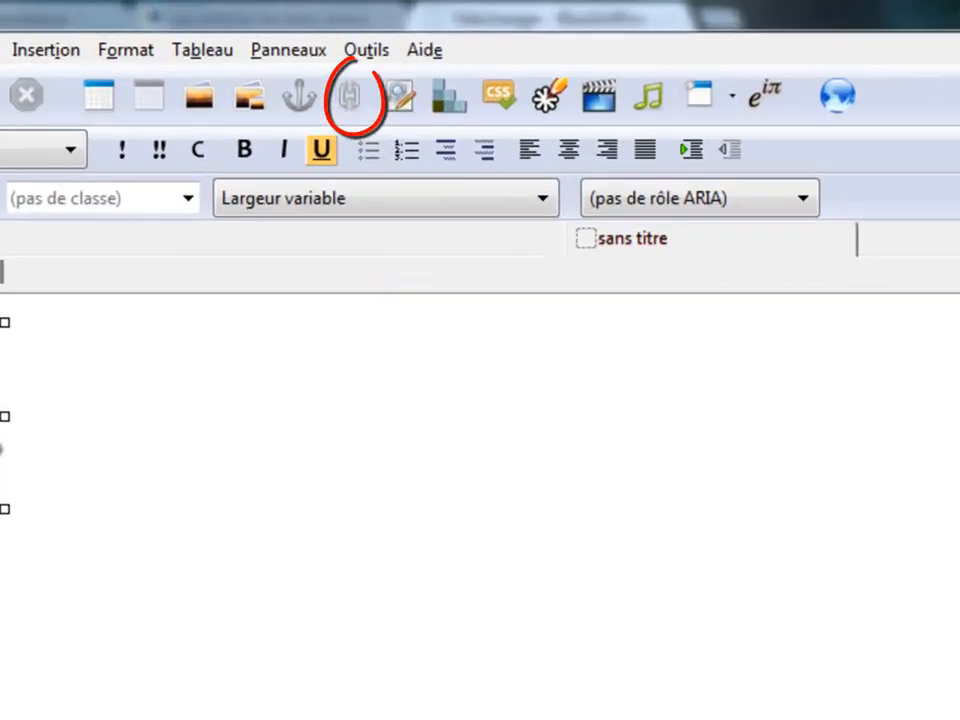
left_click(354, 100)
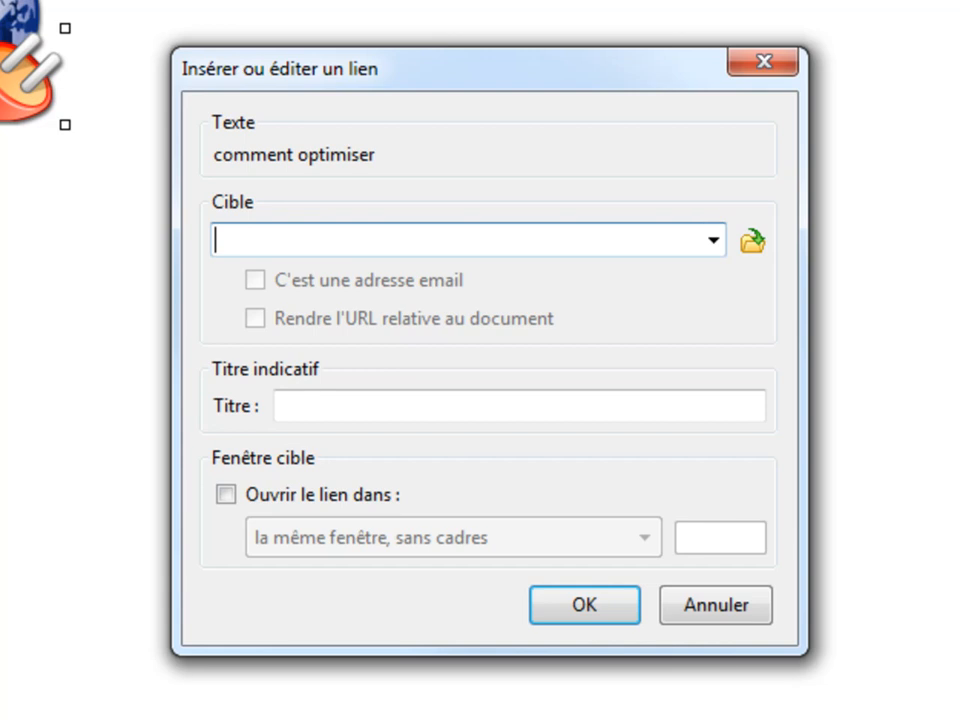
type("http")
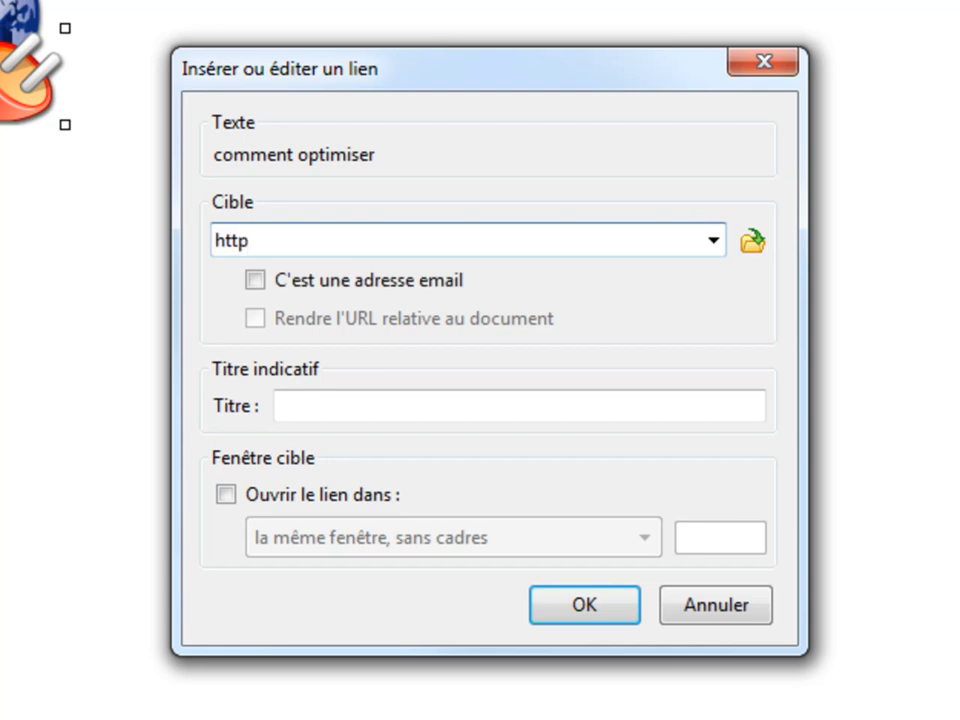
type("://www.google.com")
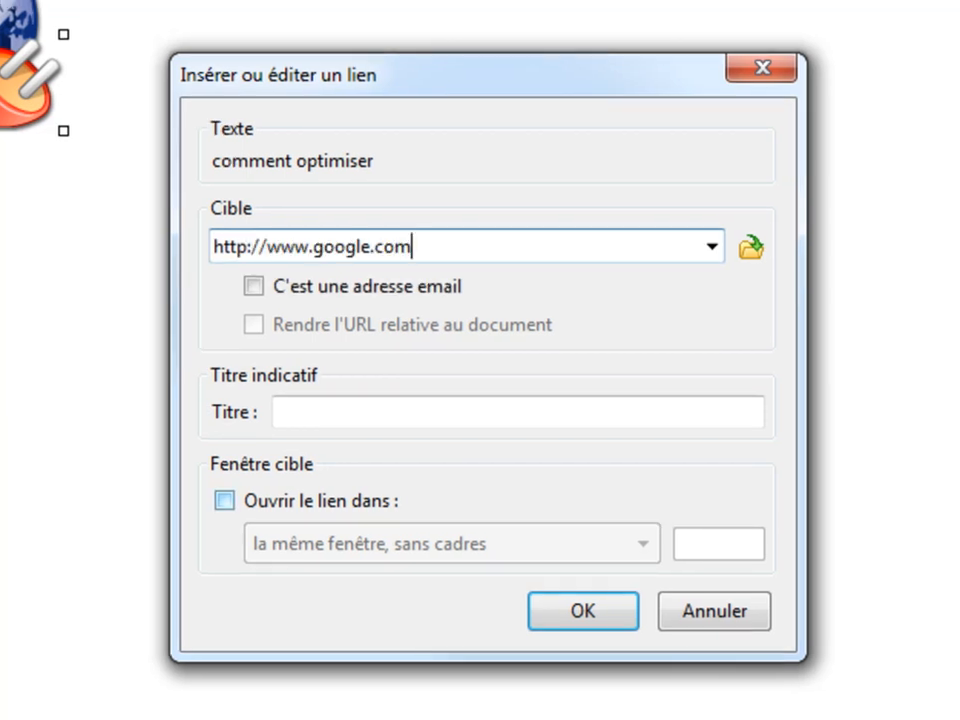
left_click(225, 501)
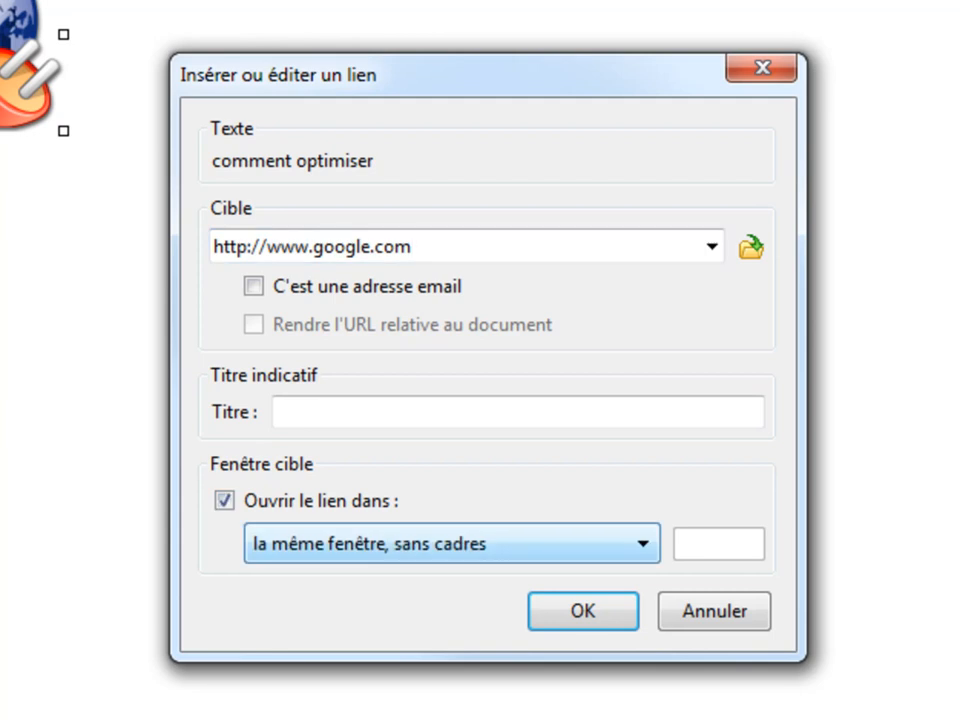
left_click(452, 544)
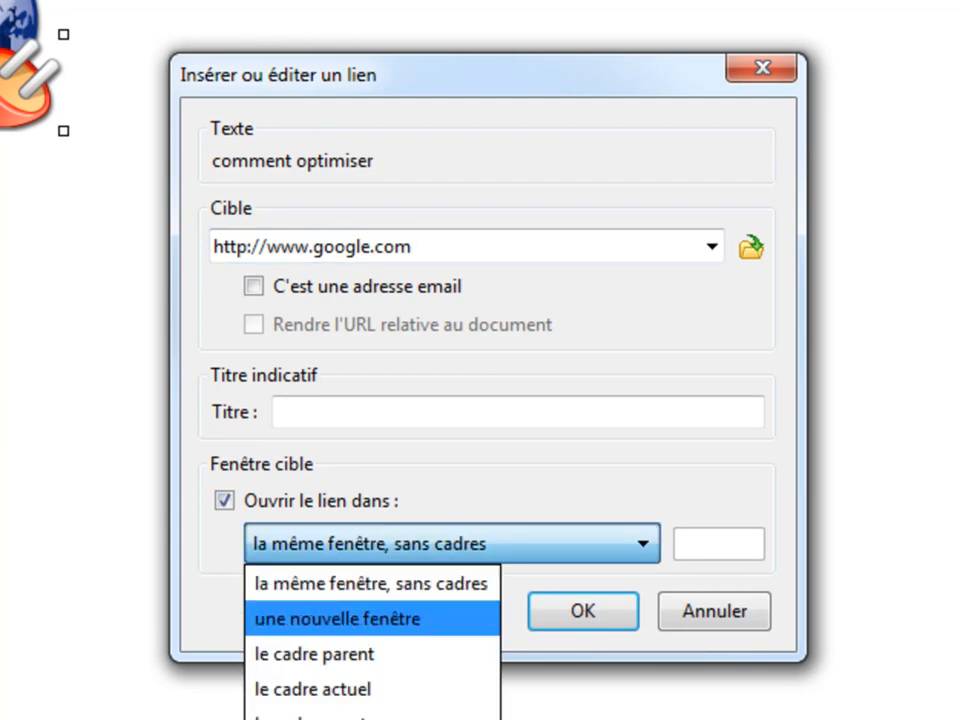
left_click(372, 619)
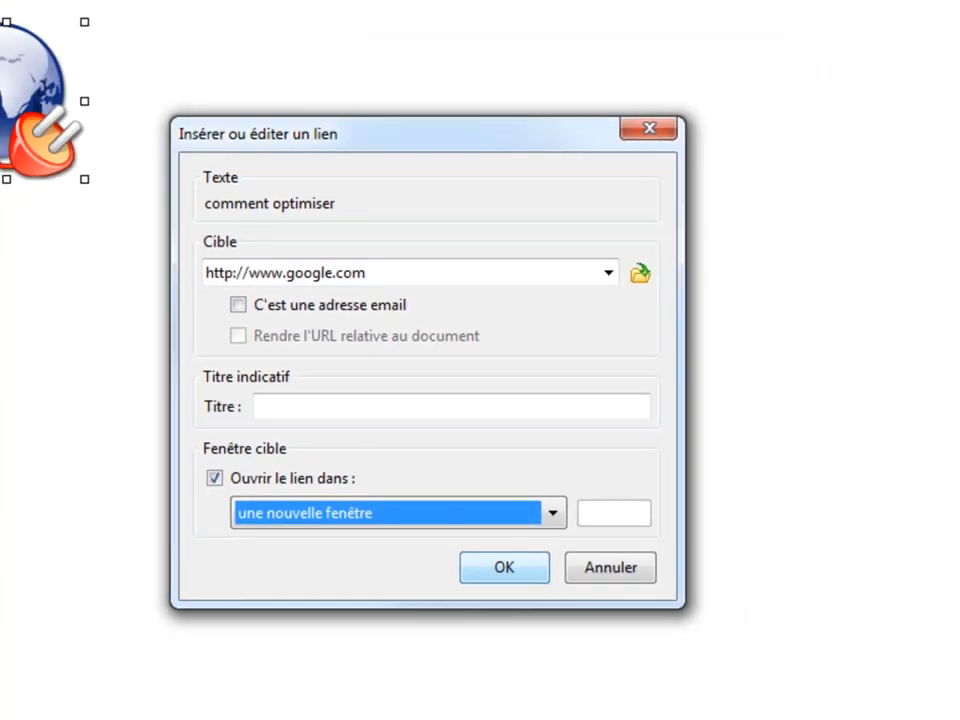
left_click(583, 611)
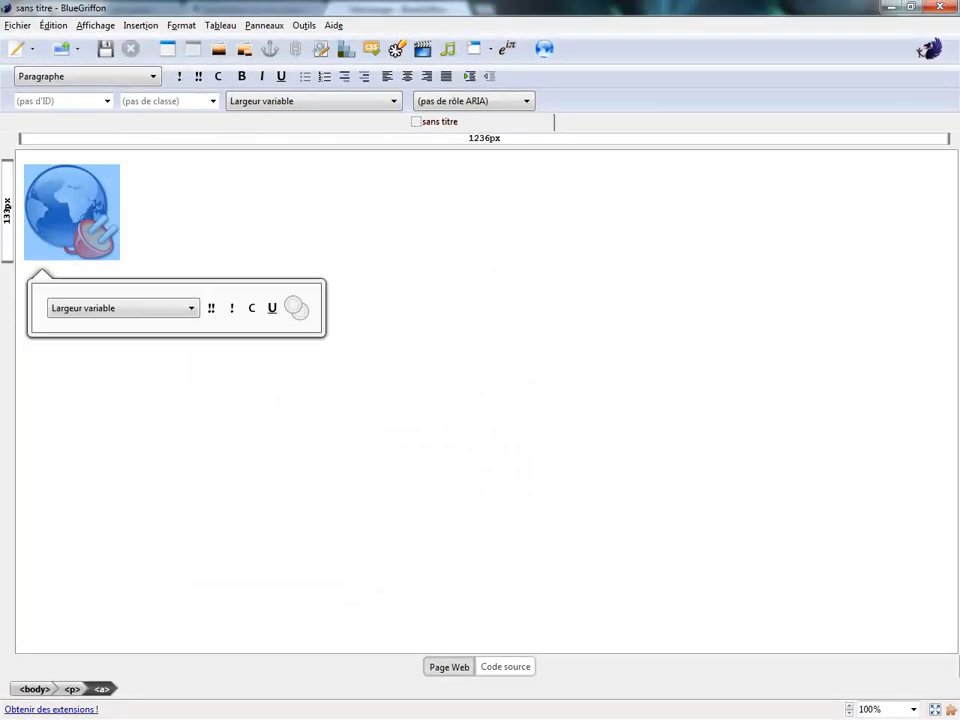
Step: View the page's source code and close BlueGriffon, saving the document titled "optimiser" as optimiser.xht over the existing file
left_click(505, 667)
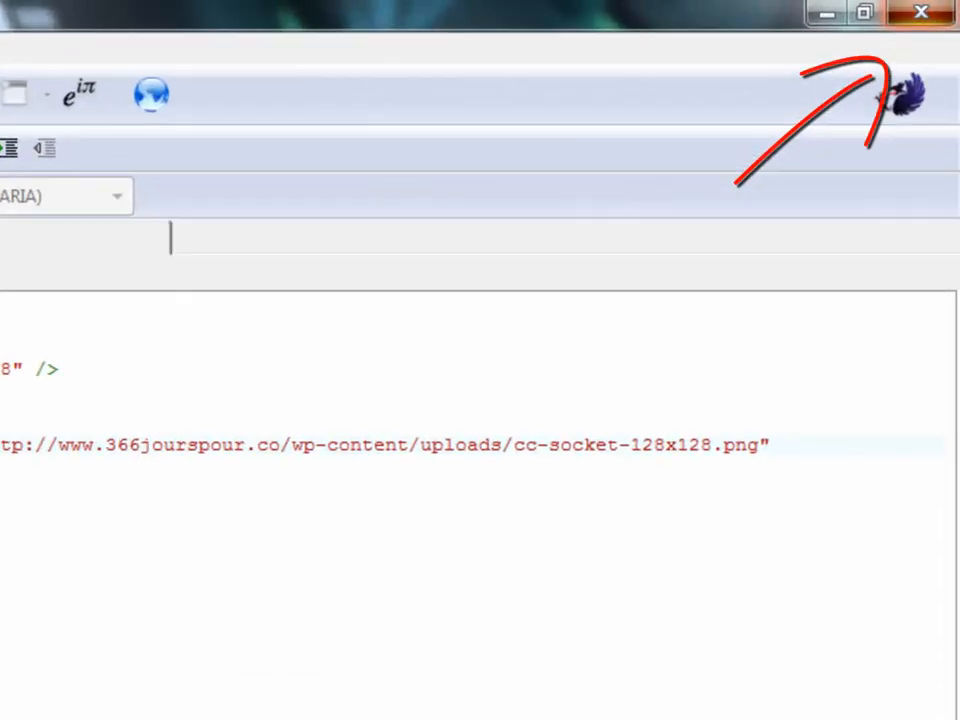
left_click(938, 7)
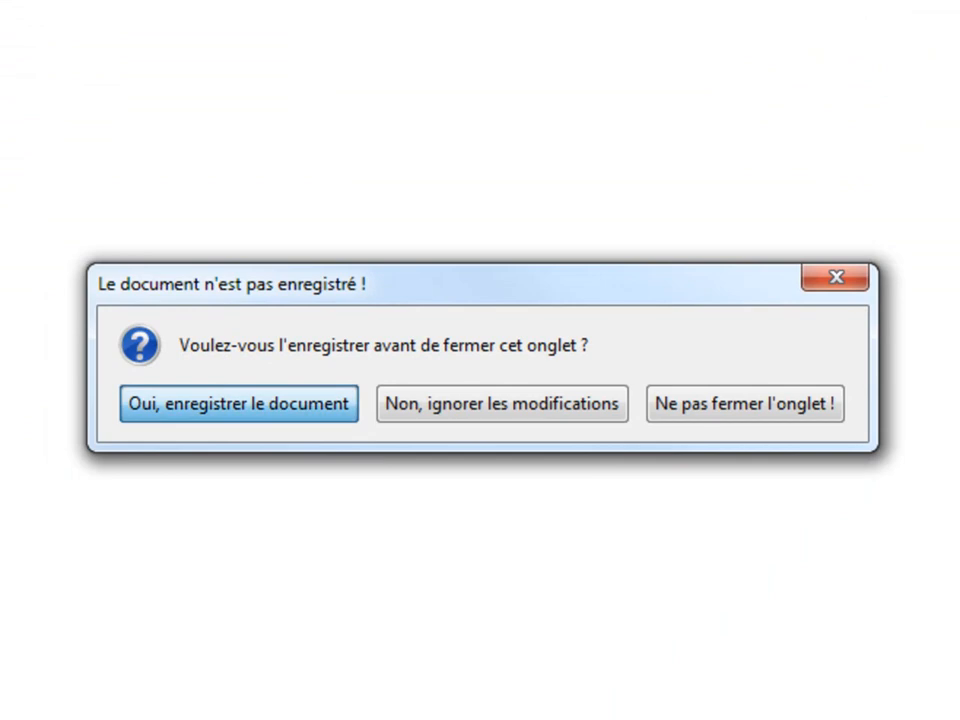
key("Return")
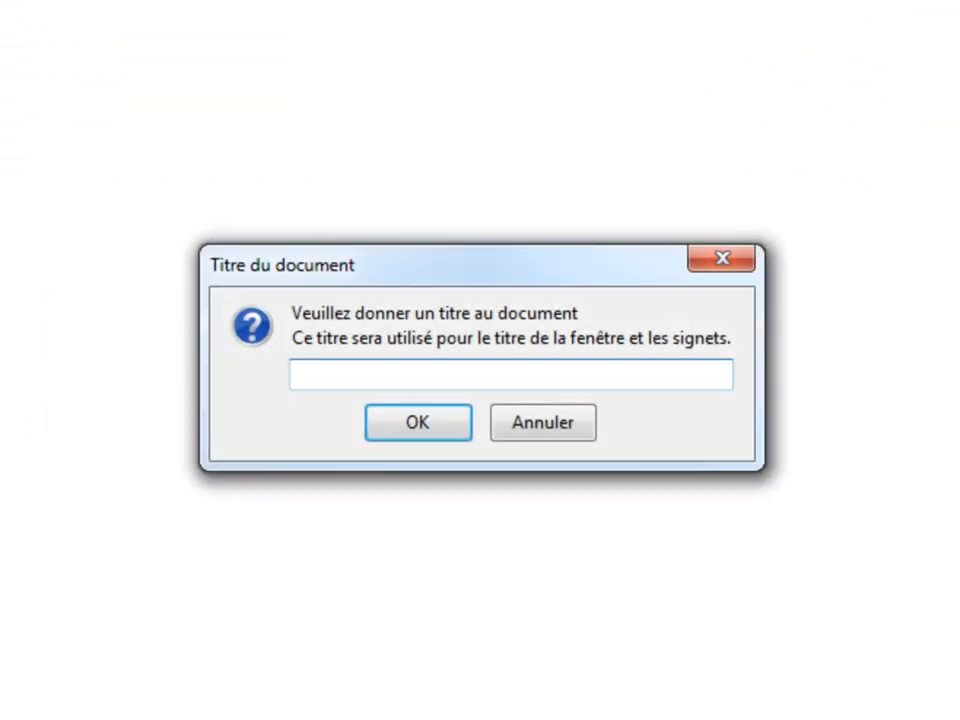
type("optimiser")
key("Return")
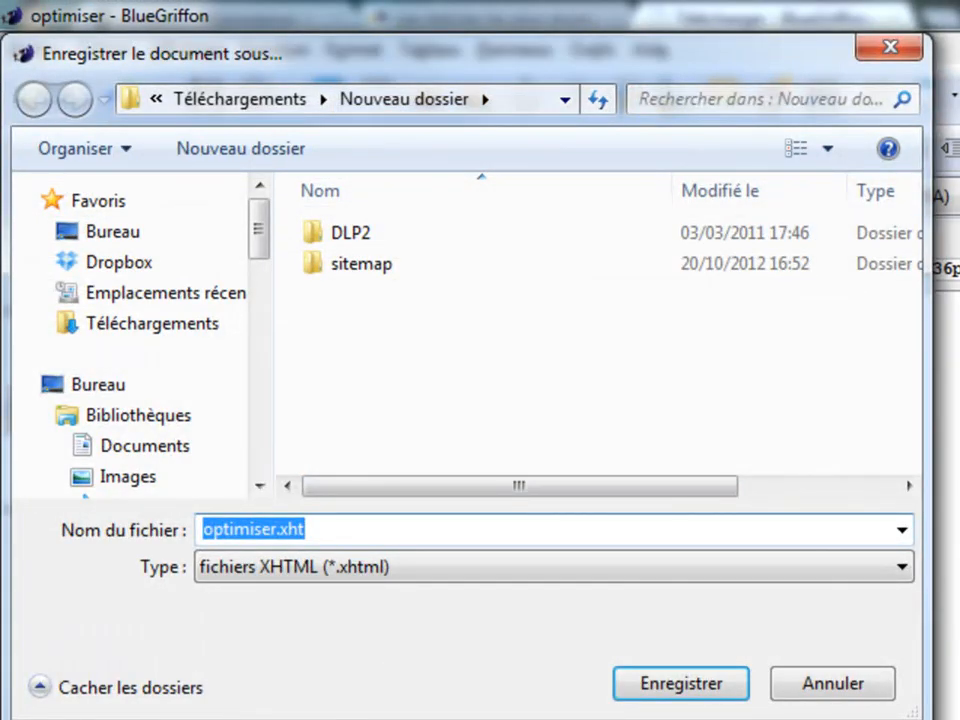
key("Return")
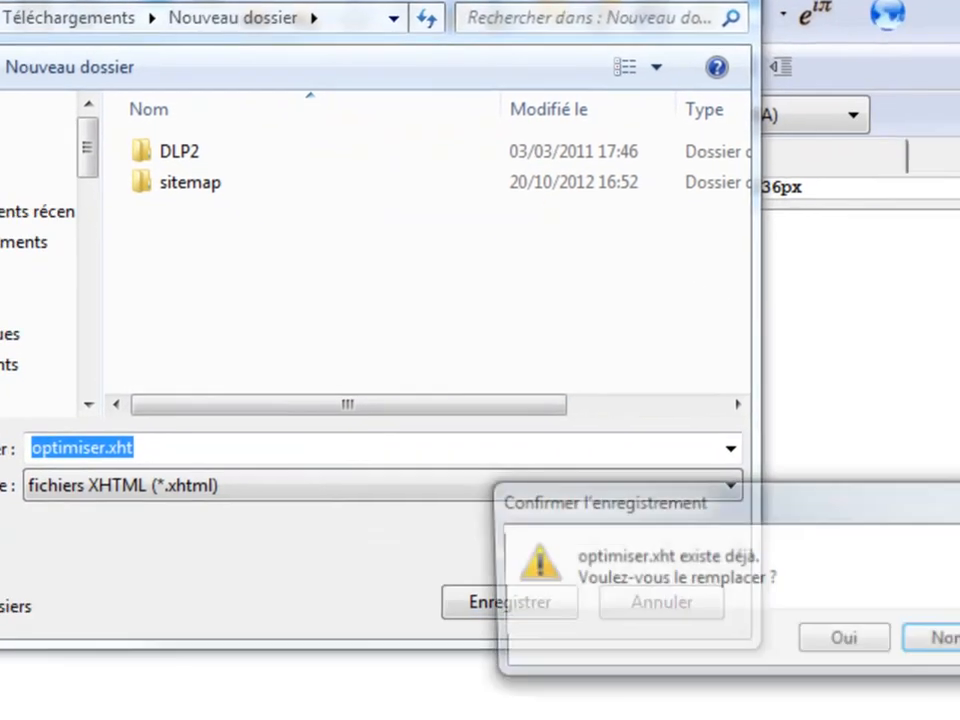
key("Return")
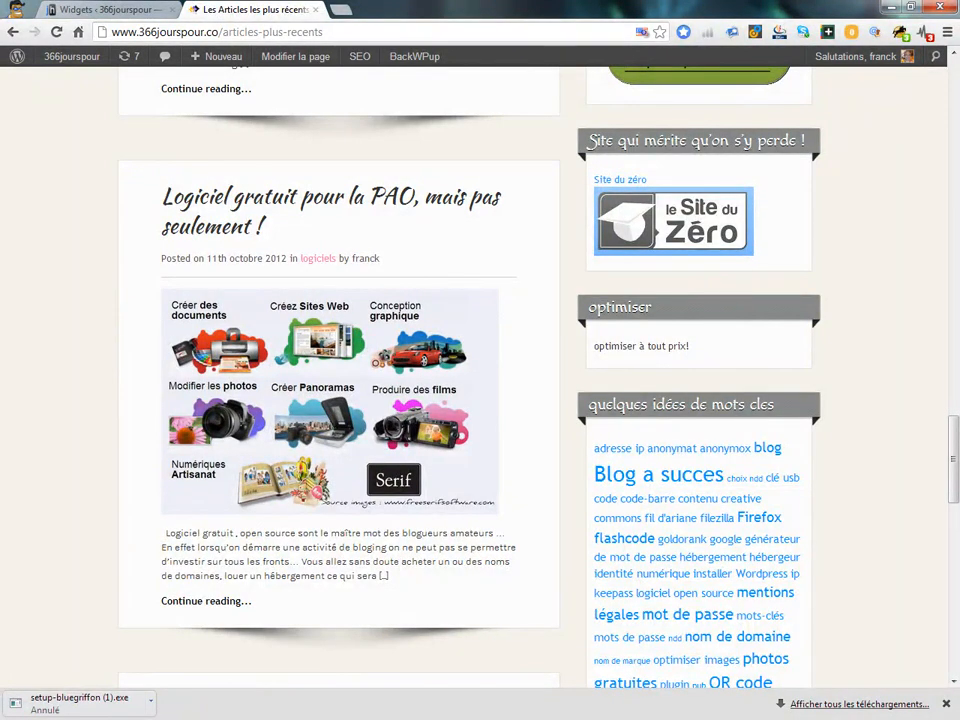
Step: Search the web for "notepad++" in a new browser tab
key("ctrl+t")
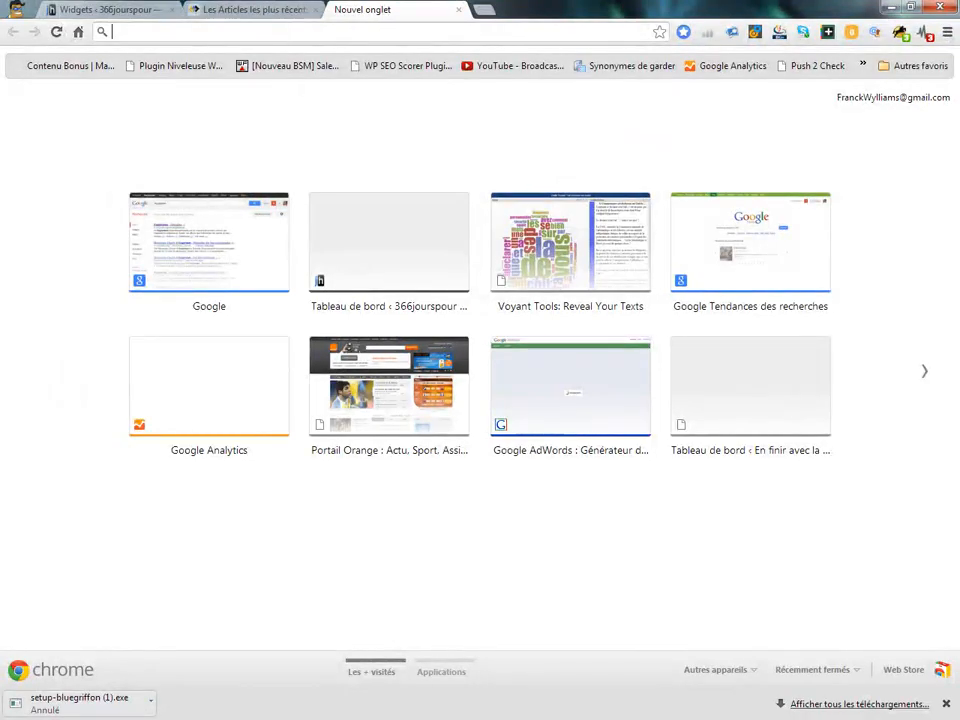
type("not")
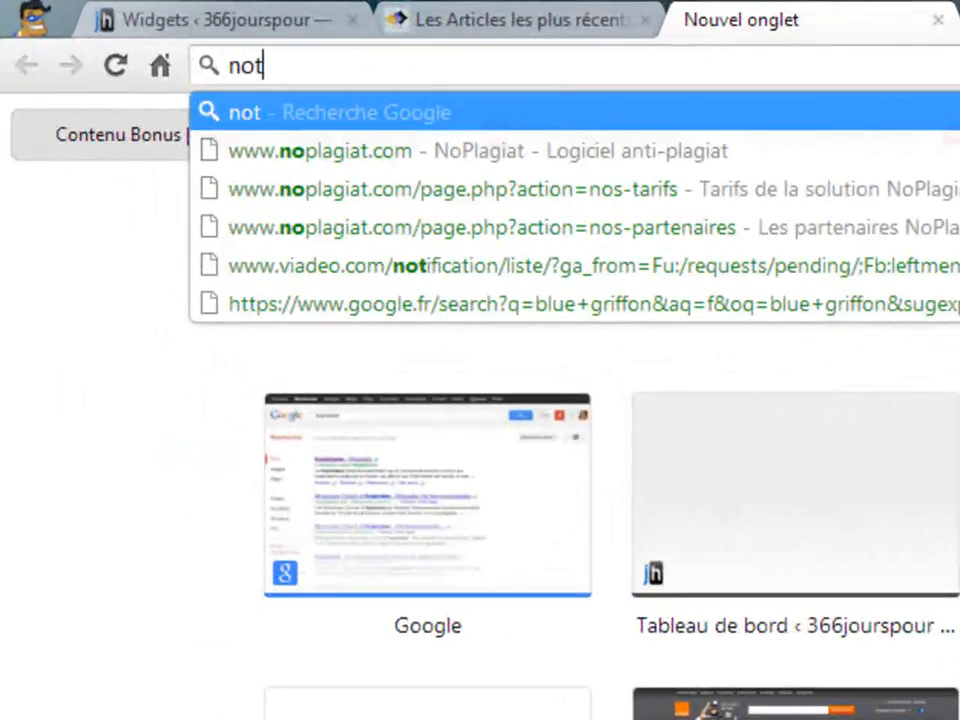
type("epad++")
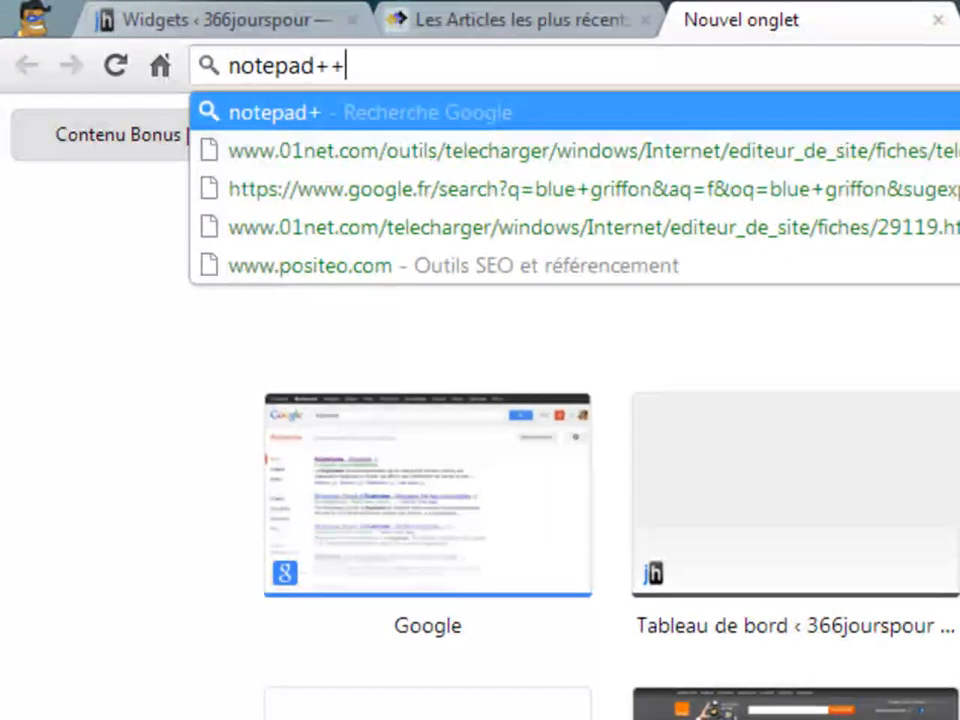
key("Return")
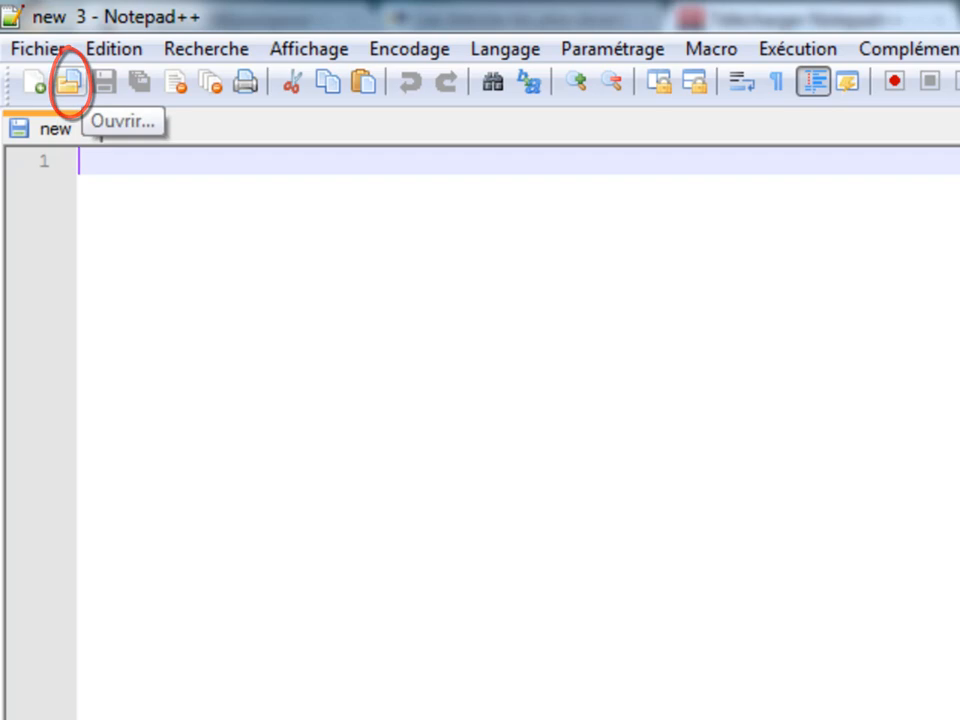
Step: Open optimiser.xht in Notepad++ and copy its entire code
left_click(69, 82)
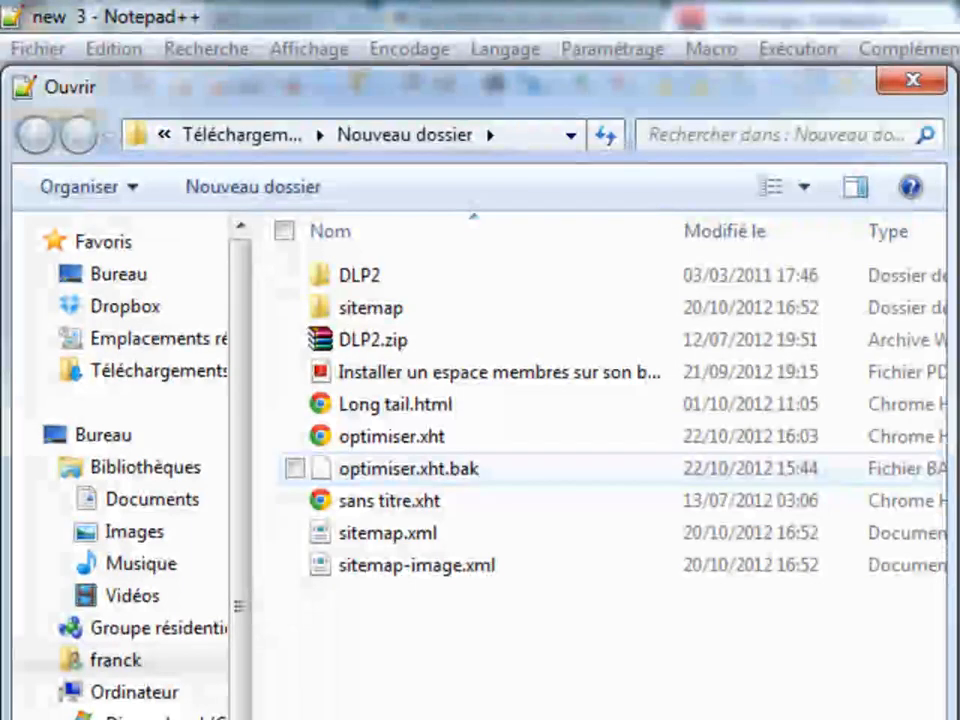
double_click(390, 436)
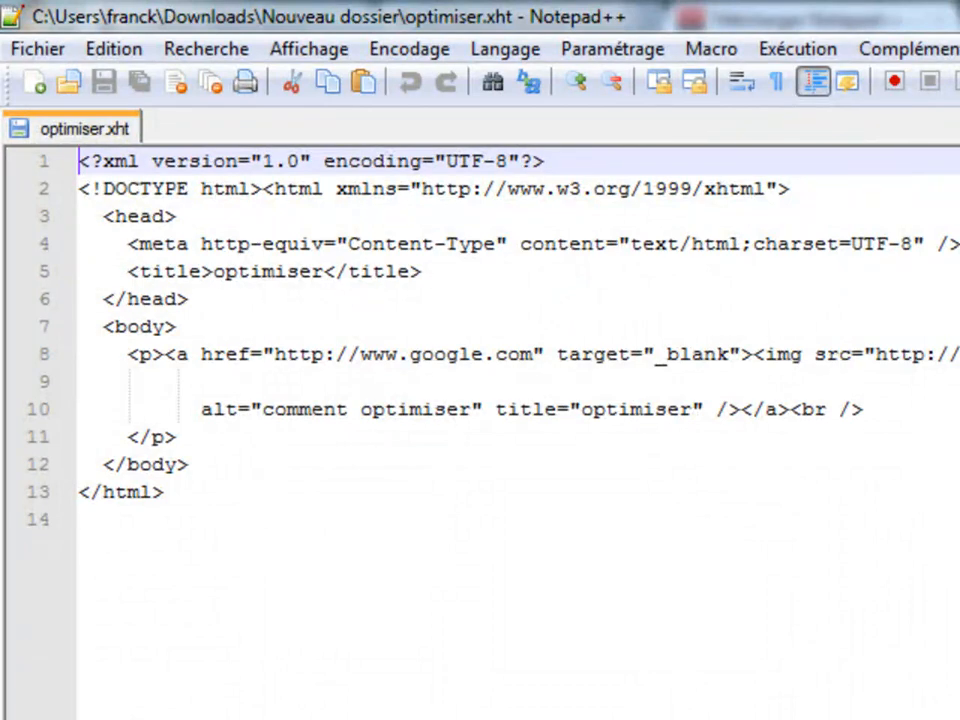
left_click(80, 519)
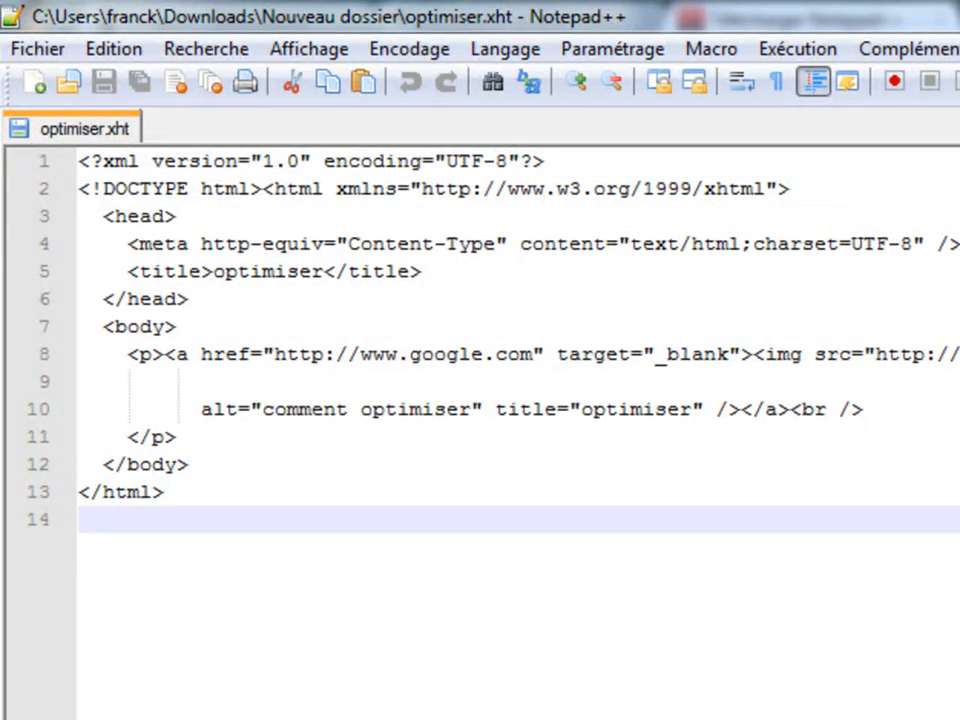
left_click_drag(80, 519, 80, 161)
key("ctrl+c")
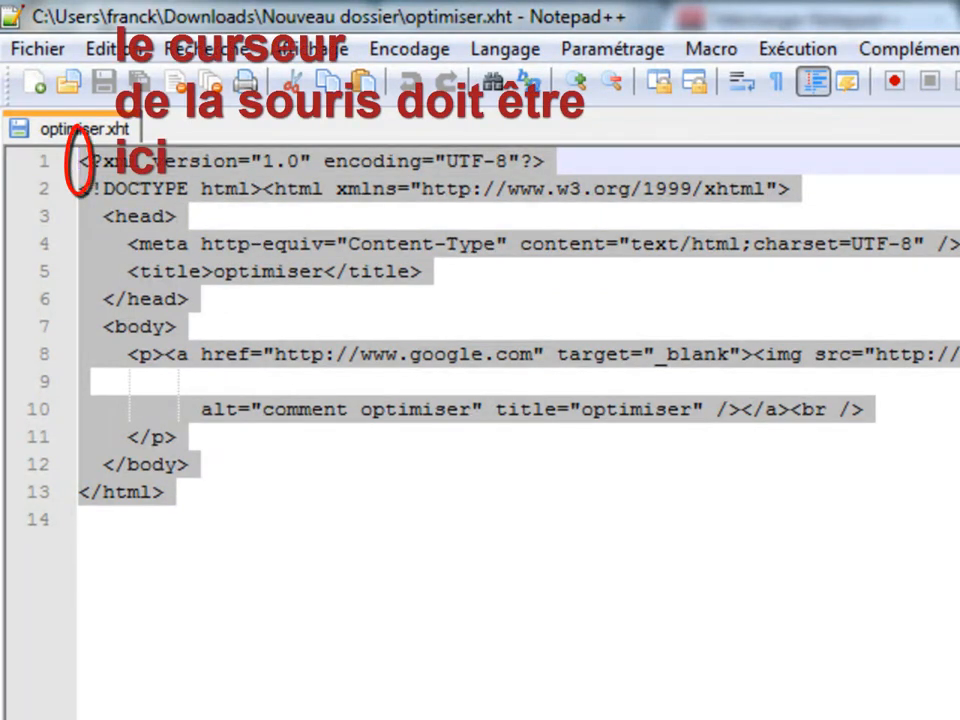
right_click(78, 162)
key("Down")
key("Down")
key("Down")
key("Up")
key("Return")
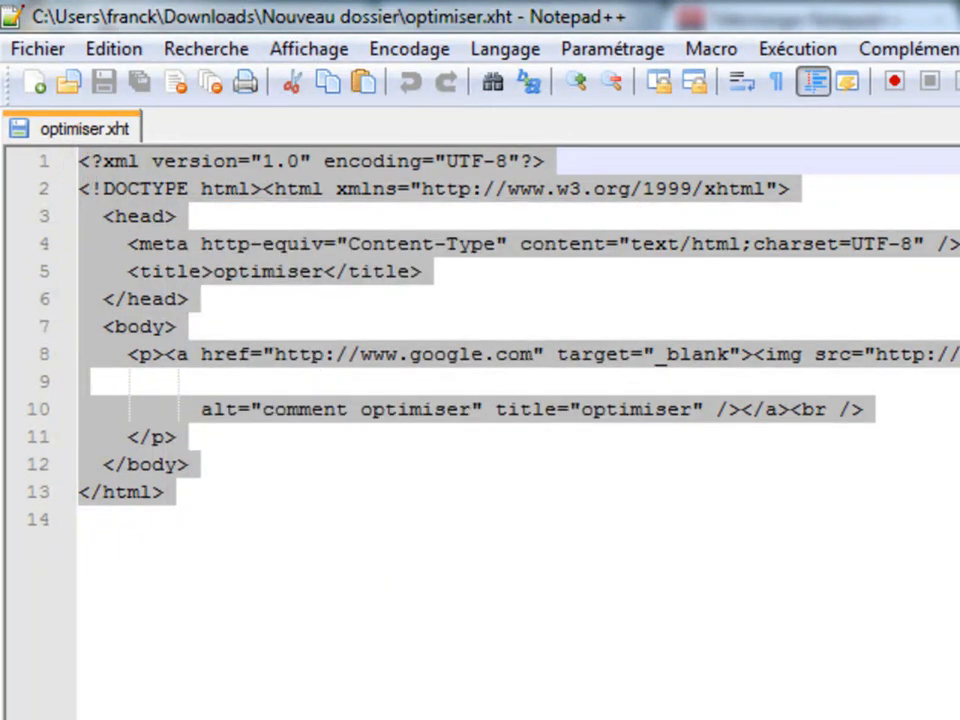
Step: Close Notepad++ and its download page, and return to the blog's Widgets management page
key("alt+F4")
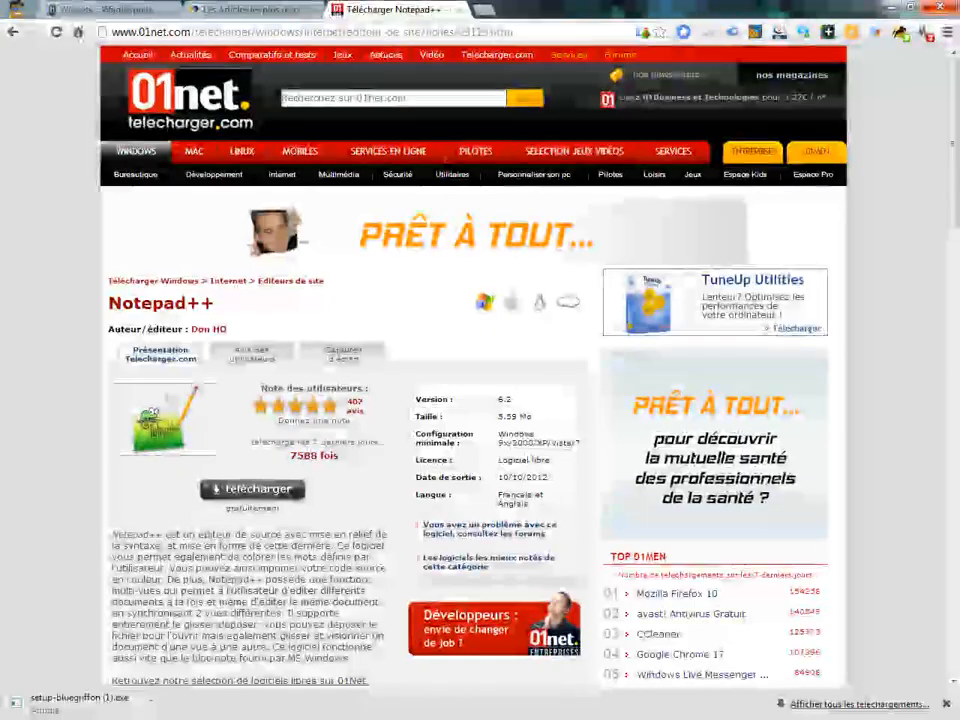
key("ctrl+w")
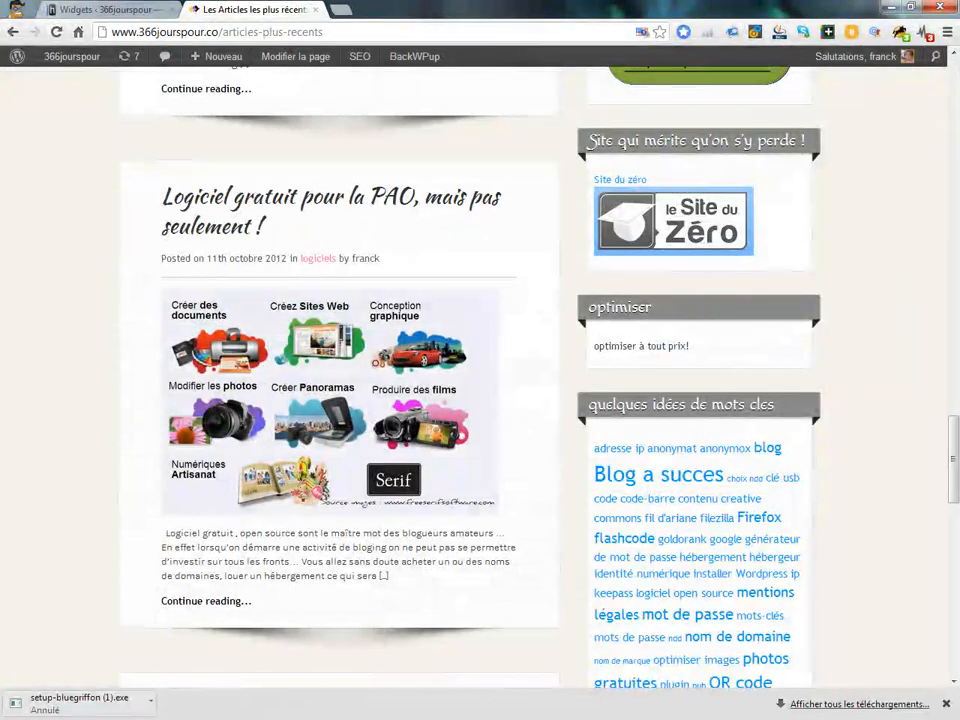
left_click(112, 10)
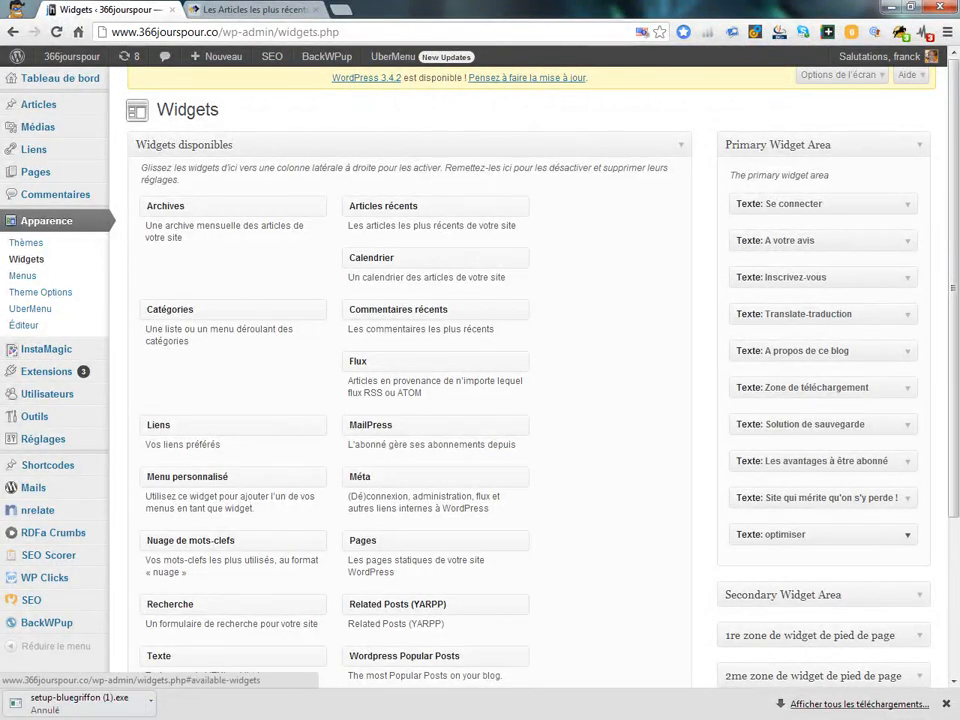
Step: Replace the text of the optimiser widget in the Primary Widget Area with the copied HTML code and save the widget
left_click(907, 535)
left_click_drag(953, 360, 953, 498)
left_click_drag(691, 358, 604, 358)
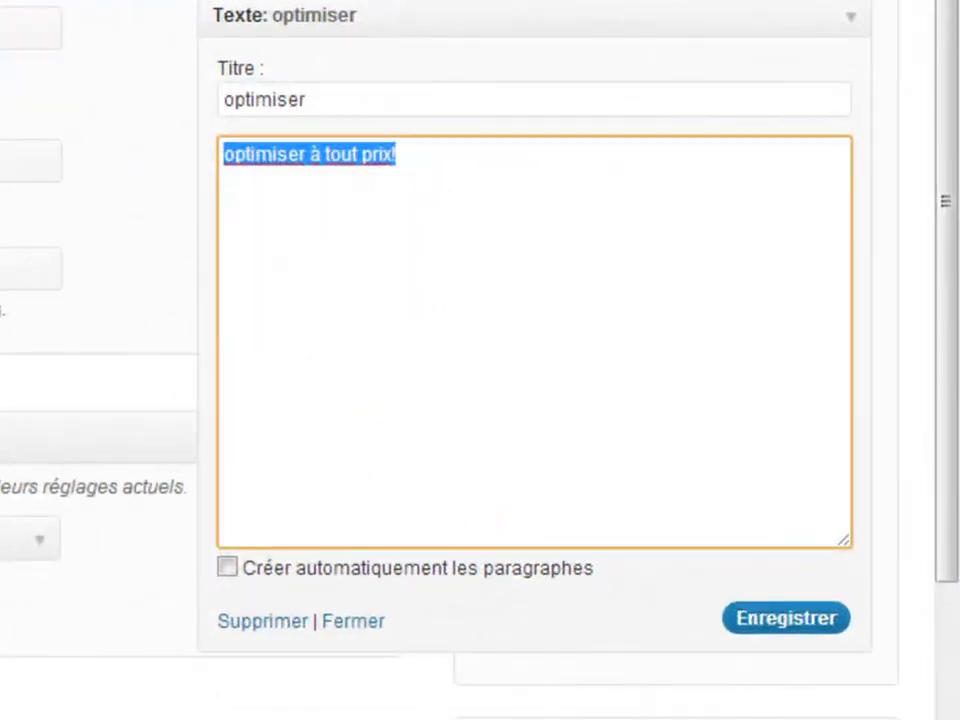
right_click(225, 158)
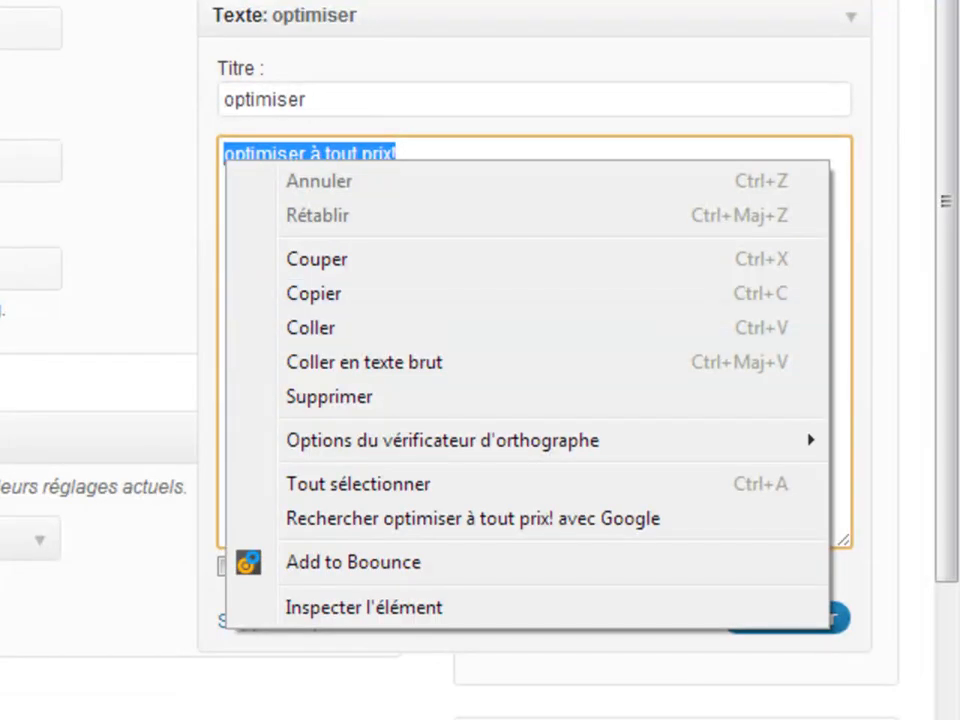
left_click(310, 328)
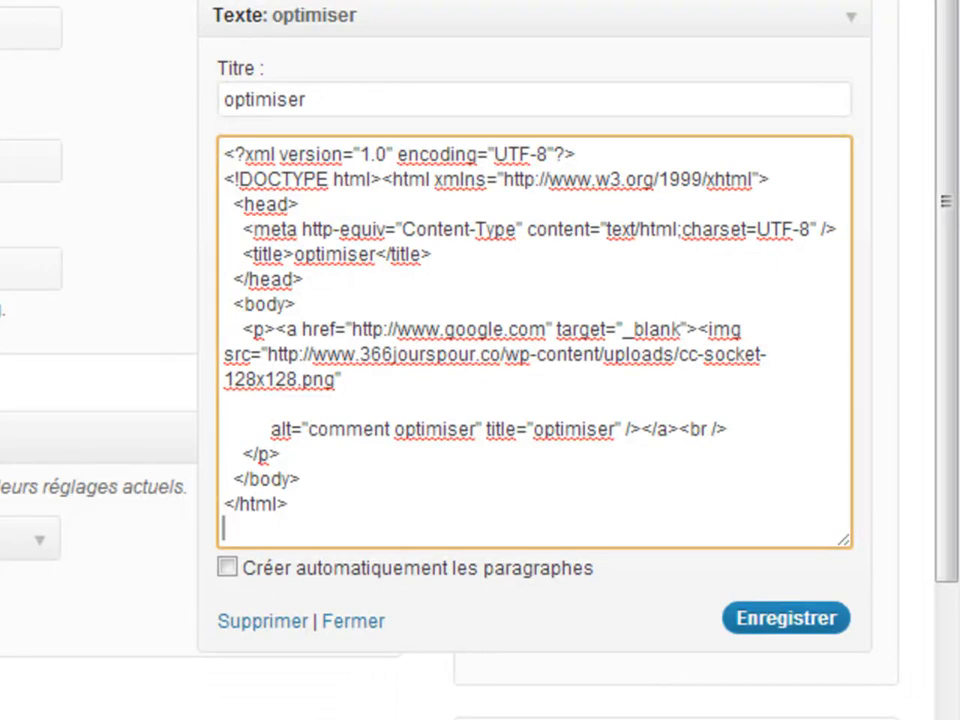
left_click(786, 618)
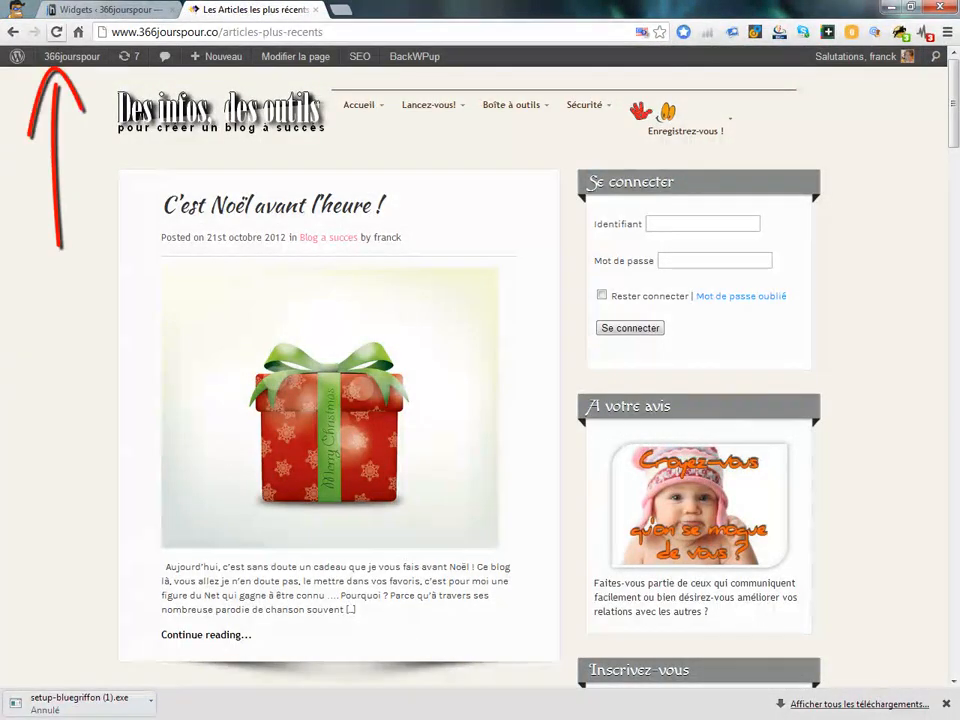
Step: Reload the blog's recent articles page and examine the optimiser widget in its sidebar
key("F5")
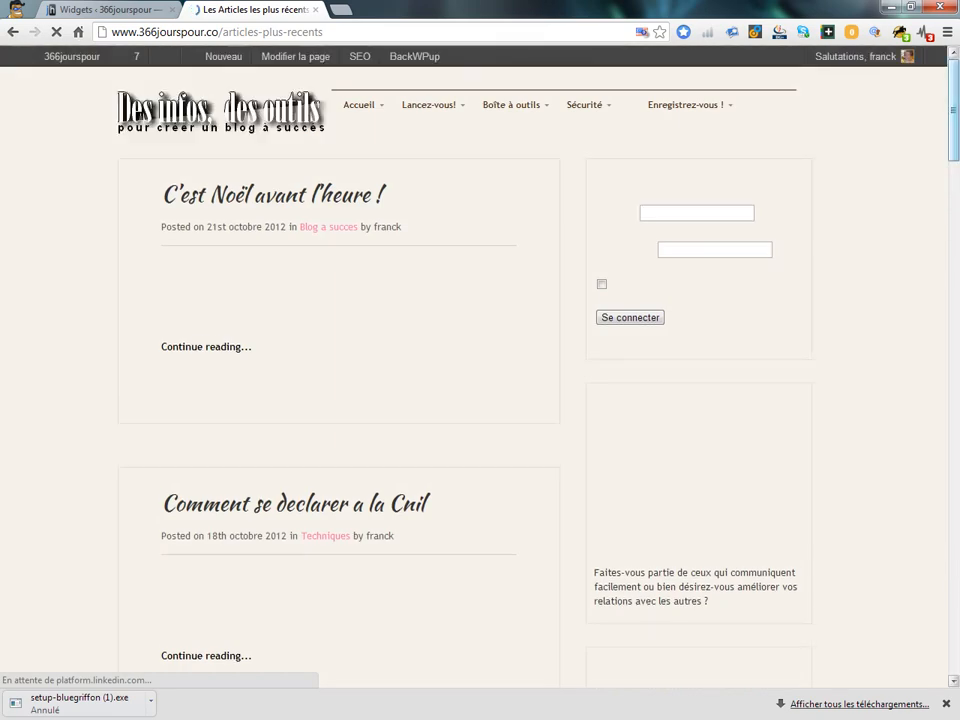
scroll(480, 380, "down", 14)
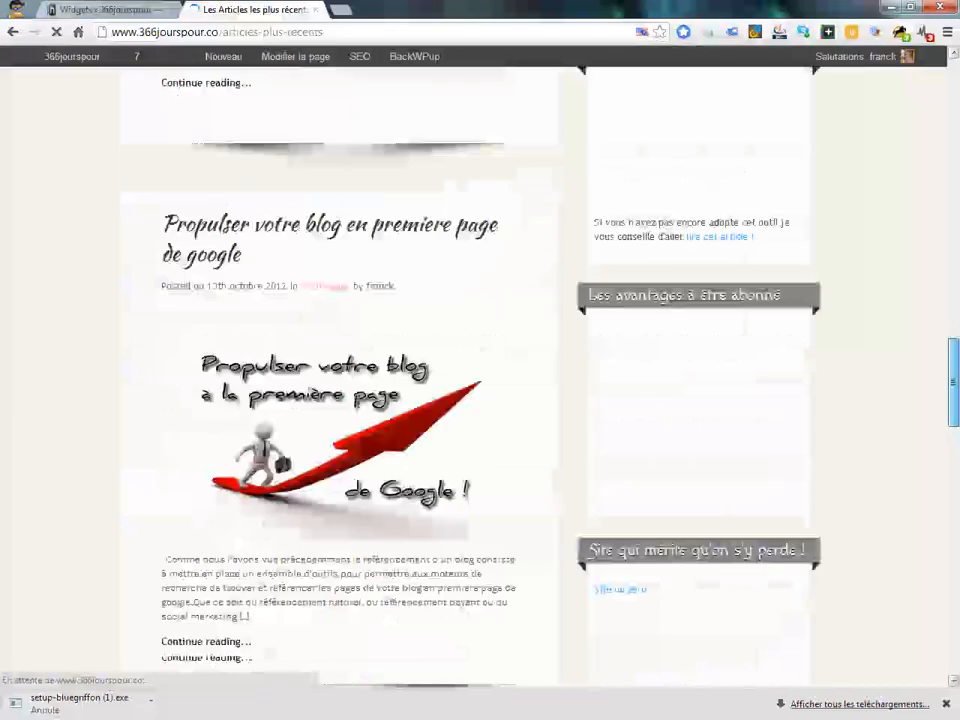
scroll(480, 380, "down", 5)
scroll(480, 380, "up", 4)
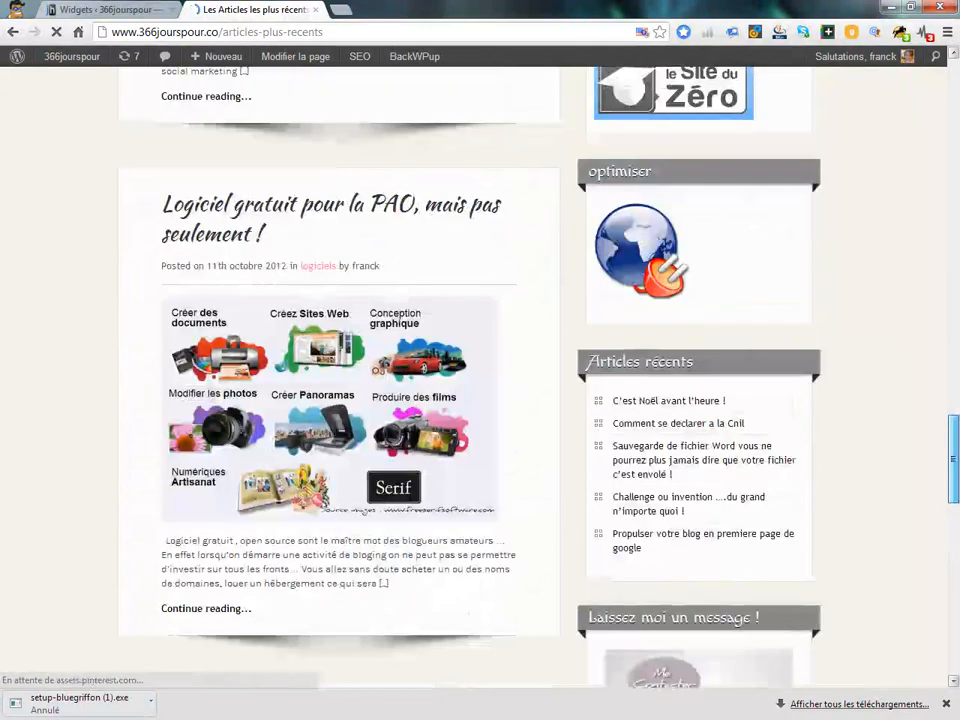
scroll(655, 362, "down", 1)
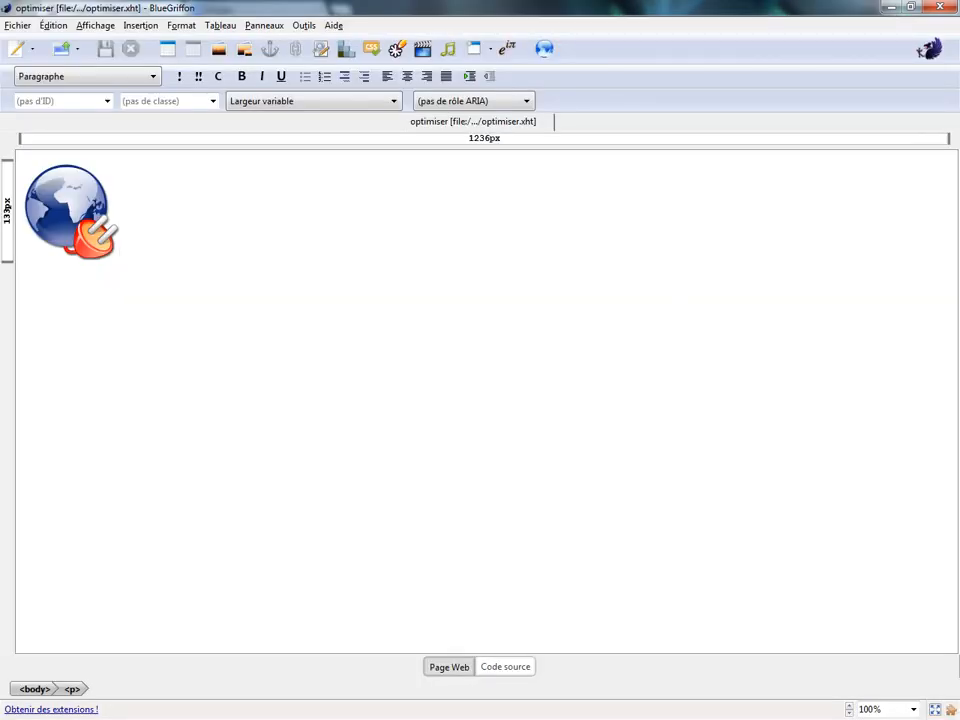
Step: Add the paragraph "comment optimiser son texte et ses images" below the image in BlueGriffon, check the source code, and save and close optimiser.xht
key("Return")
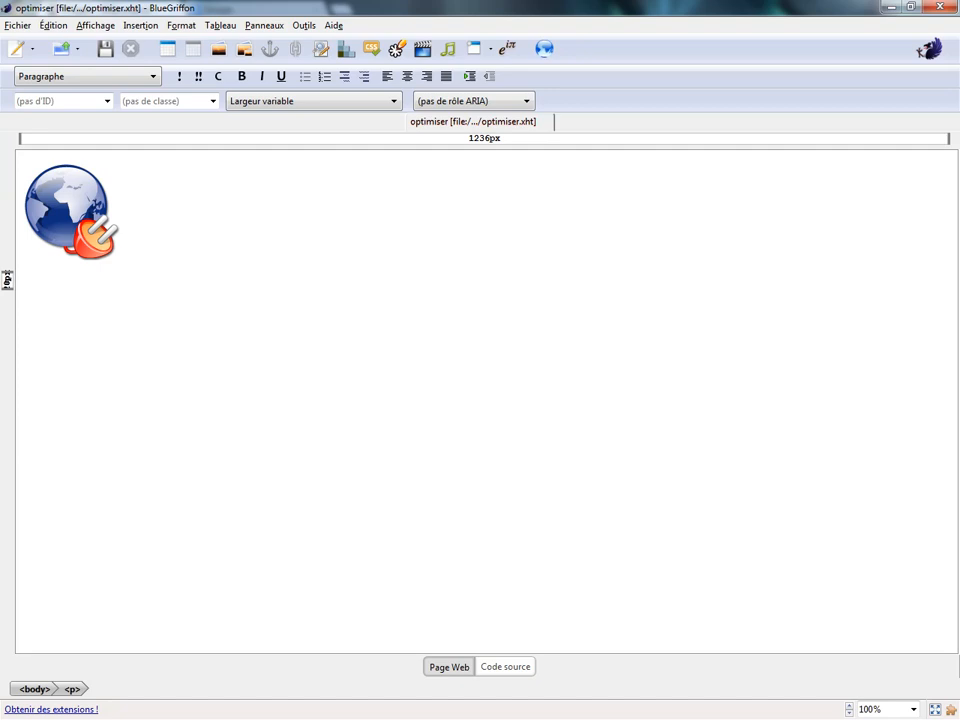
type("comment optimiser son texte et ses images")
left_click(506, 667)
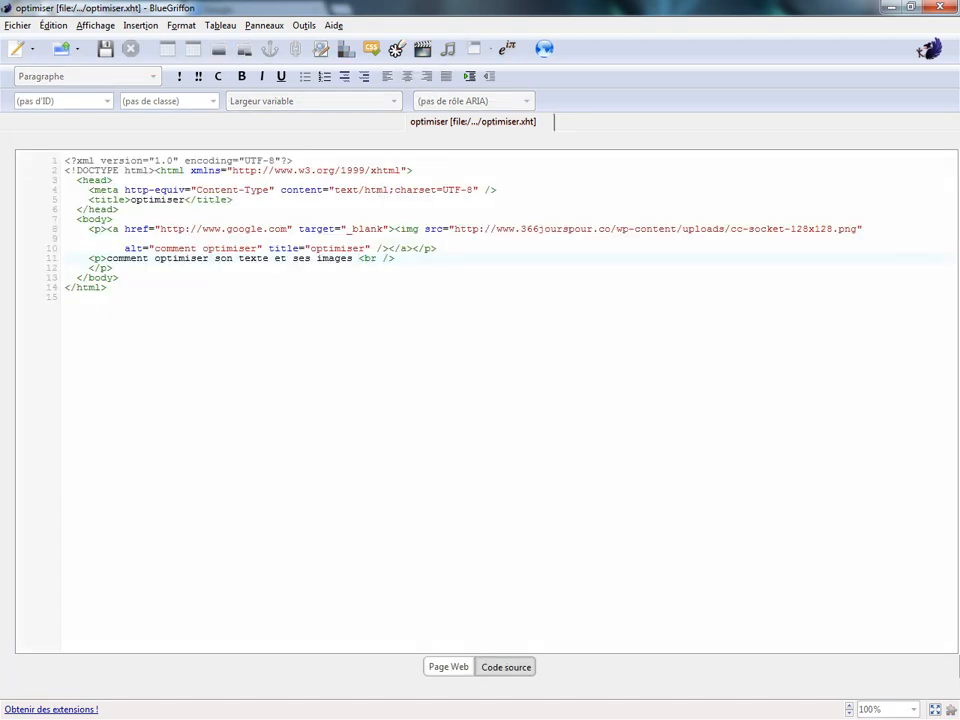
left_click(940, 7)
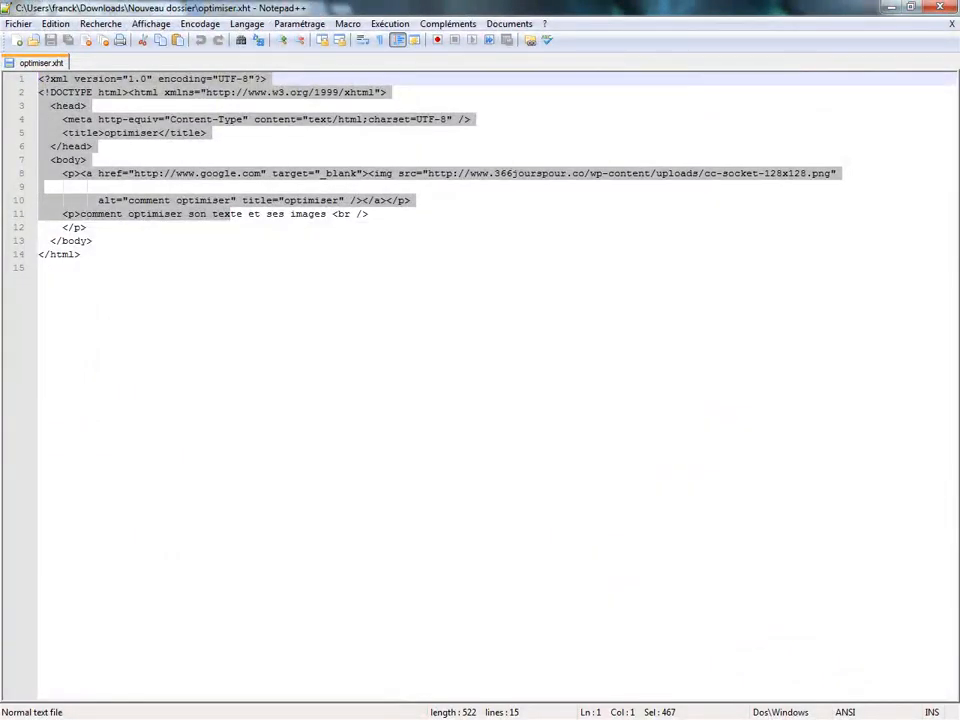
Step: Close the open document in Notepad++, reopen optimiser.xht from Nouveau dossier and copy its entire code
left_click(952, 23)
left_click(34, 40)
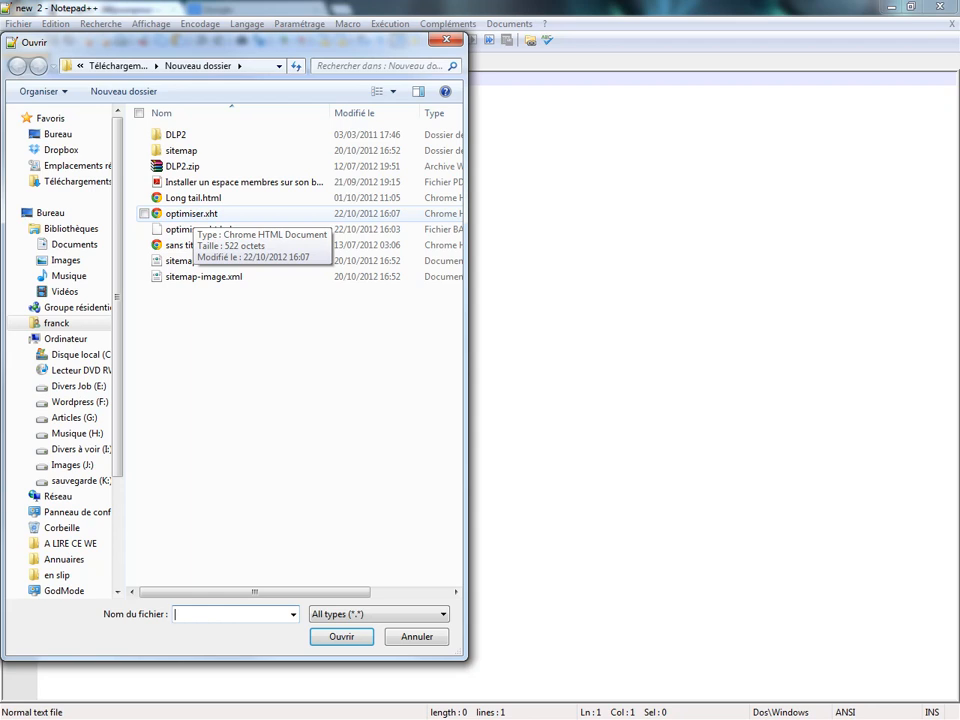
double_click(190, 214)
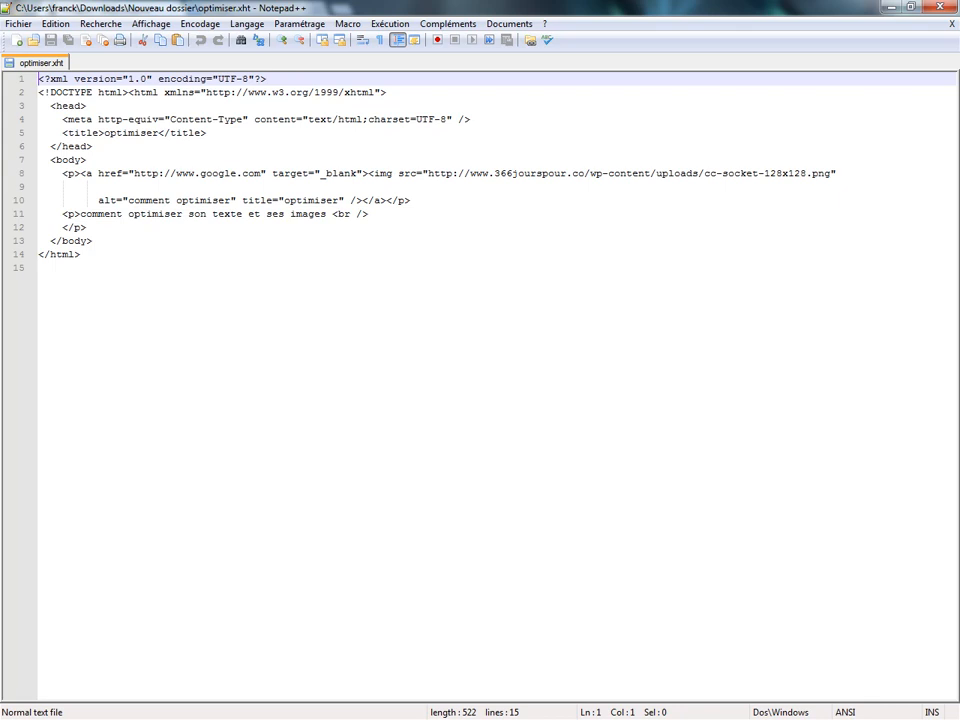
left_click_drag(40, 268, 38, 78)
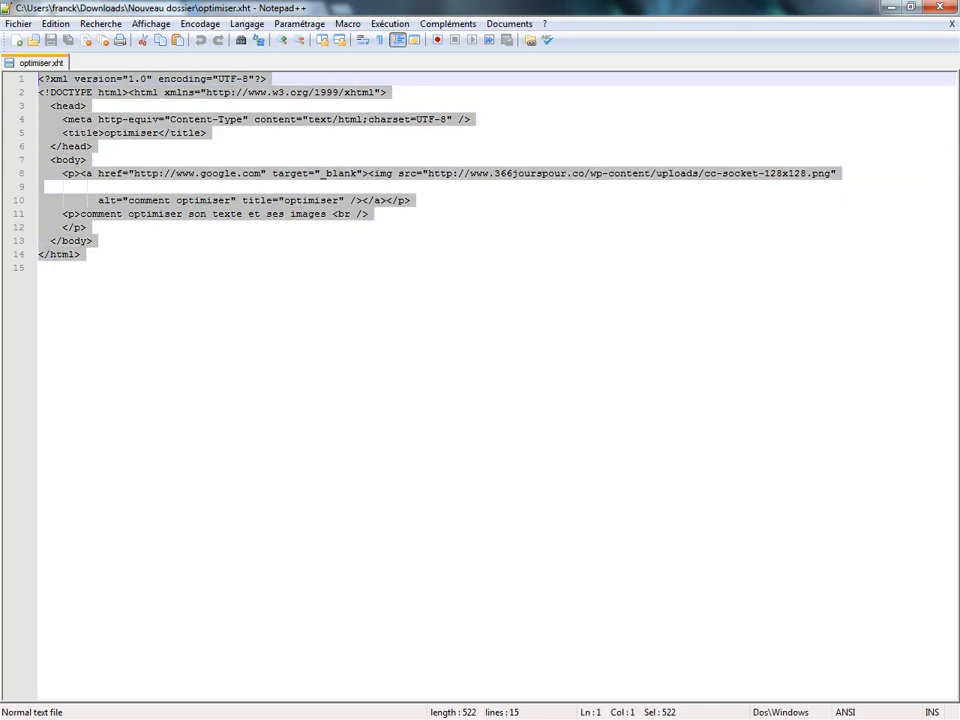
right_click(62, 95)
left_click(100, 120)
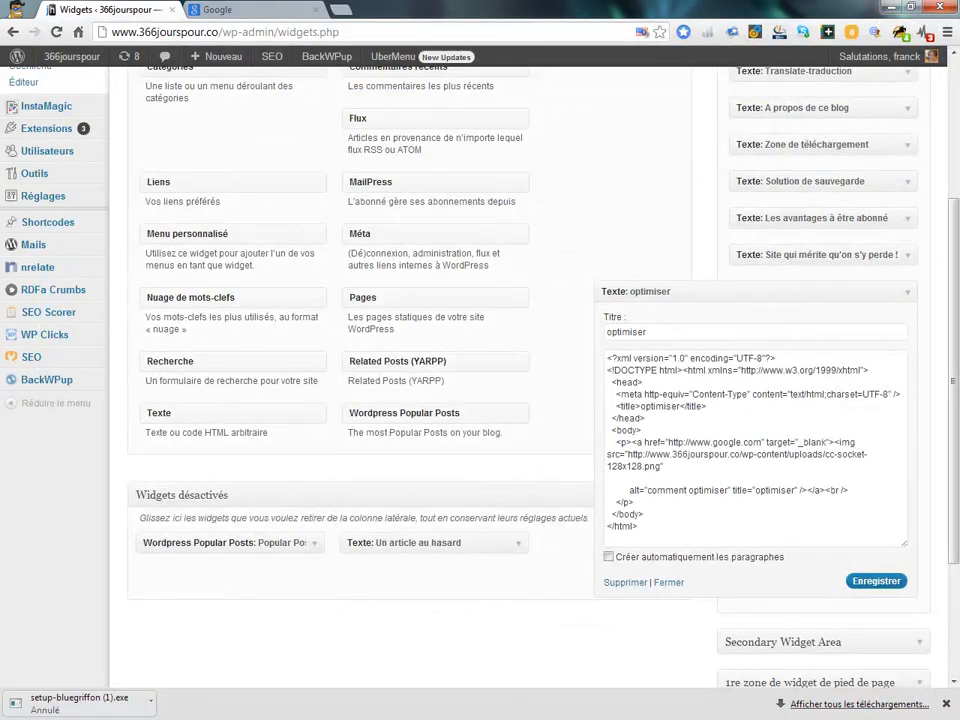
Step: Replace all the code in the optimiser widget on the Widgets page with the newly copied code and save the widget
left_click_drag(638, 526, 608, 357)
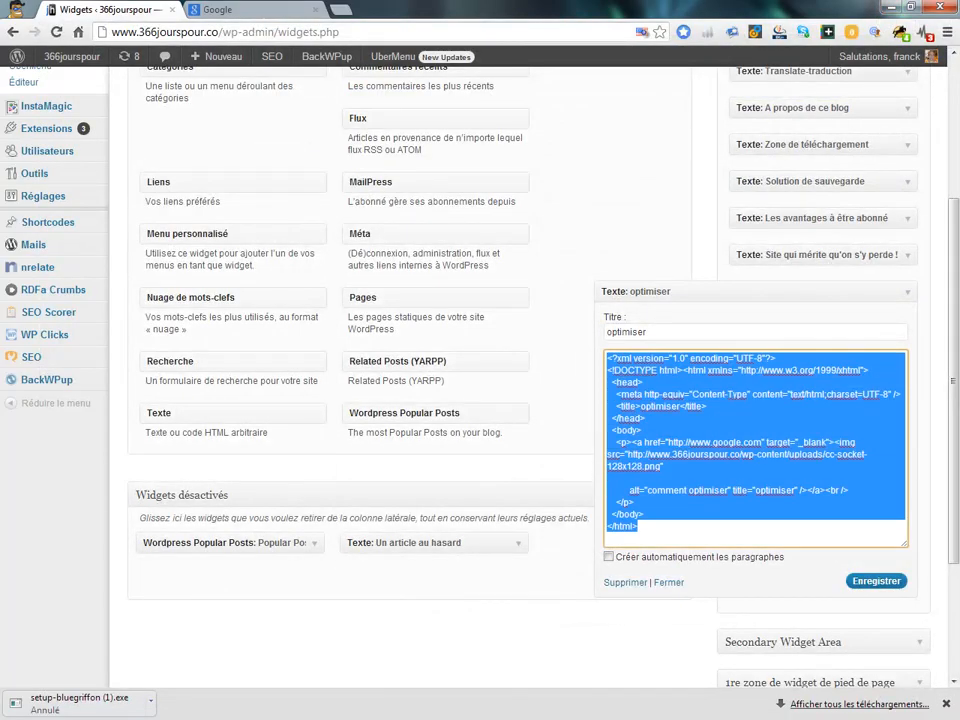
right_click(660, 381)
left_click(600, 460)
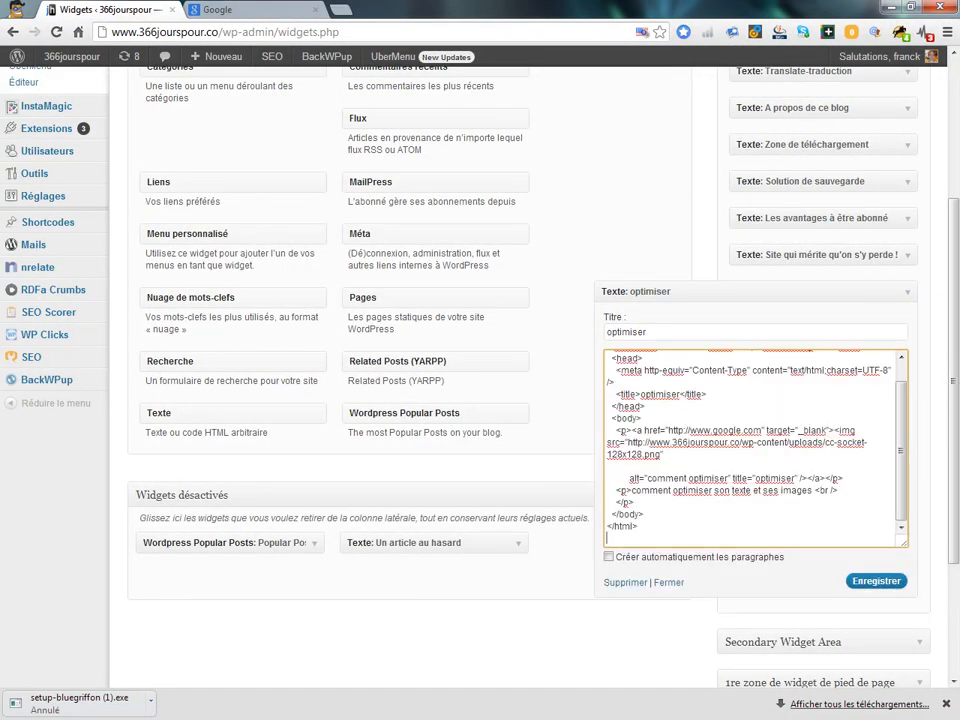
left_click(876, 581)
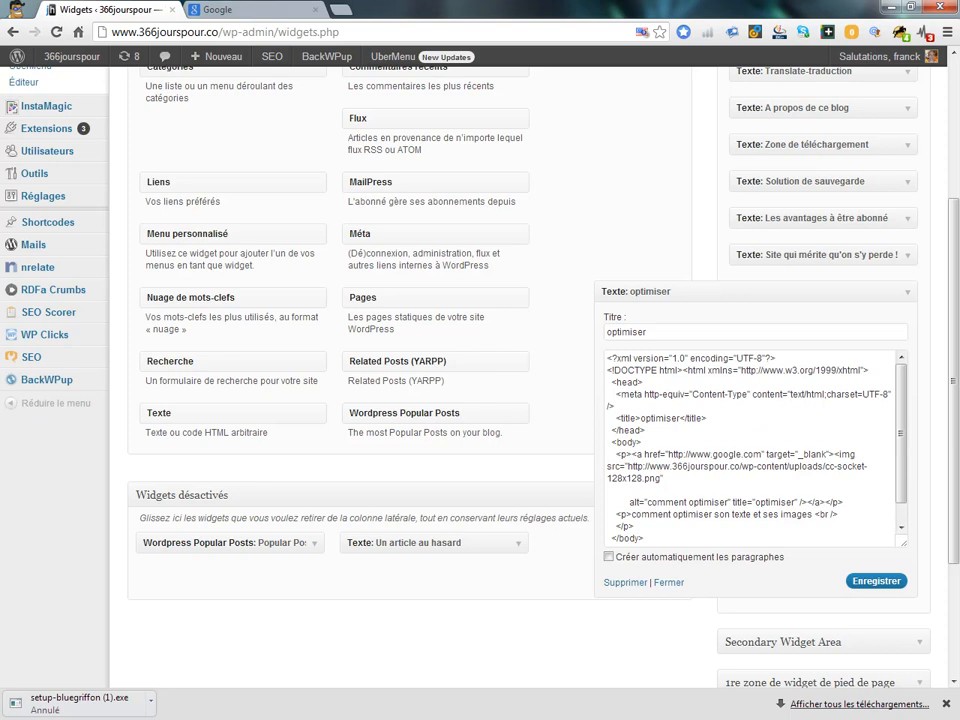
Step: Return to the blog's recent articles page and check the image and caption in the optimiser sidebar widget
left_click(247, 10)
left_click(13, 32)
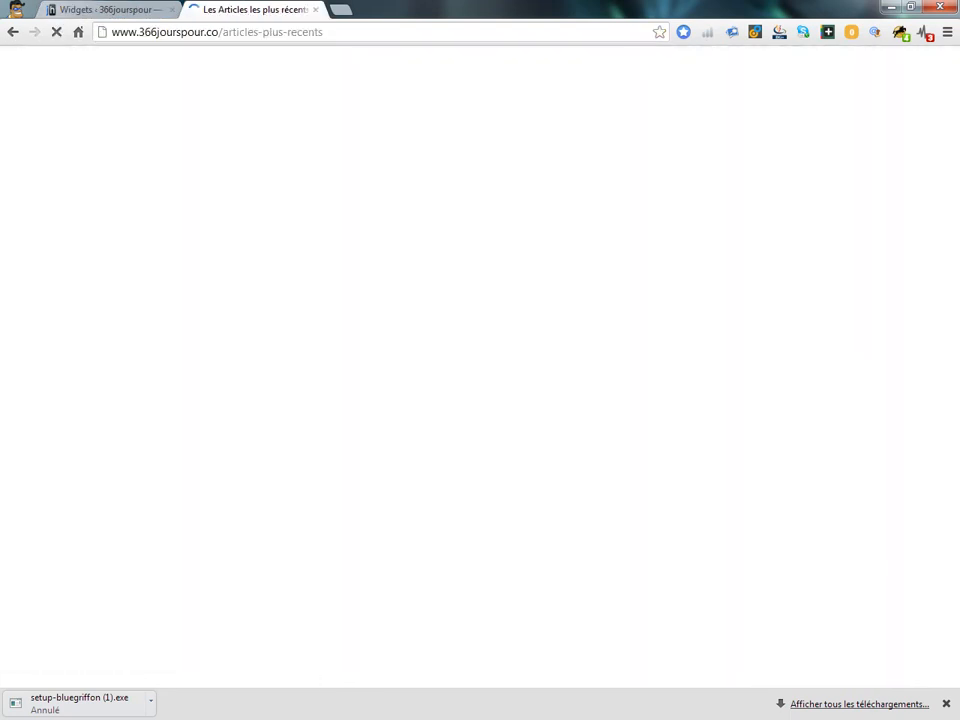
scroll(480, 400, "down", 15)
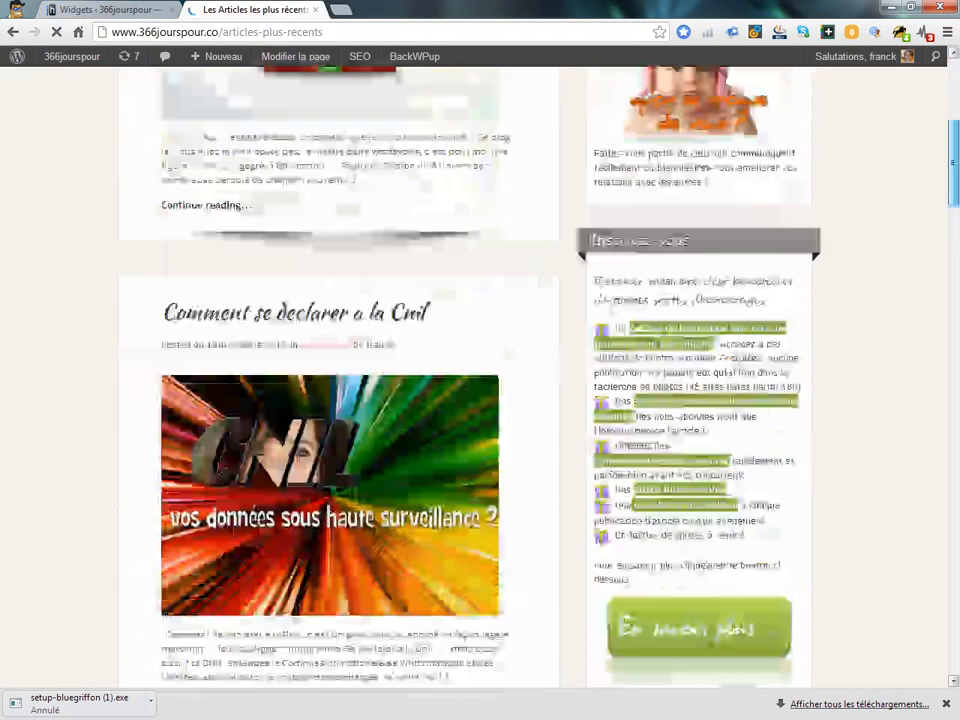
scroll(340, 400, "down", 8)
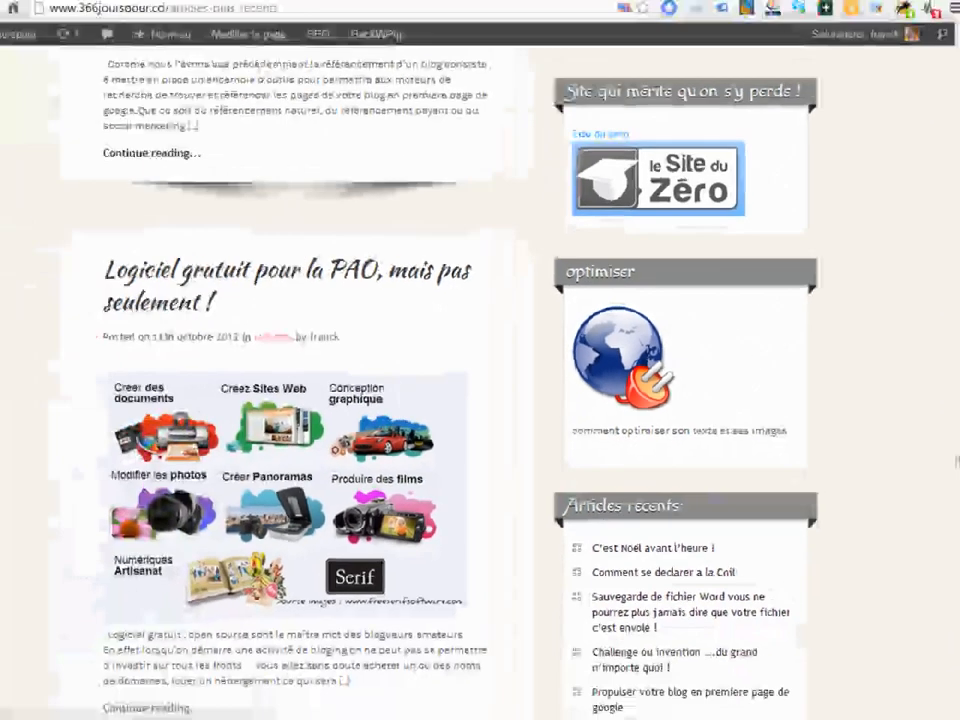
scroll(480, 380, "up", 15)
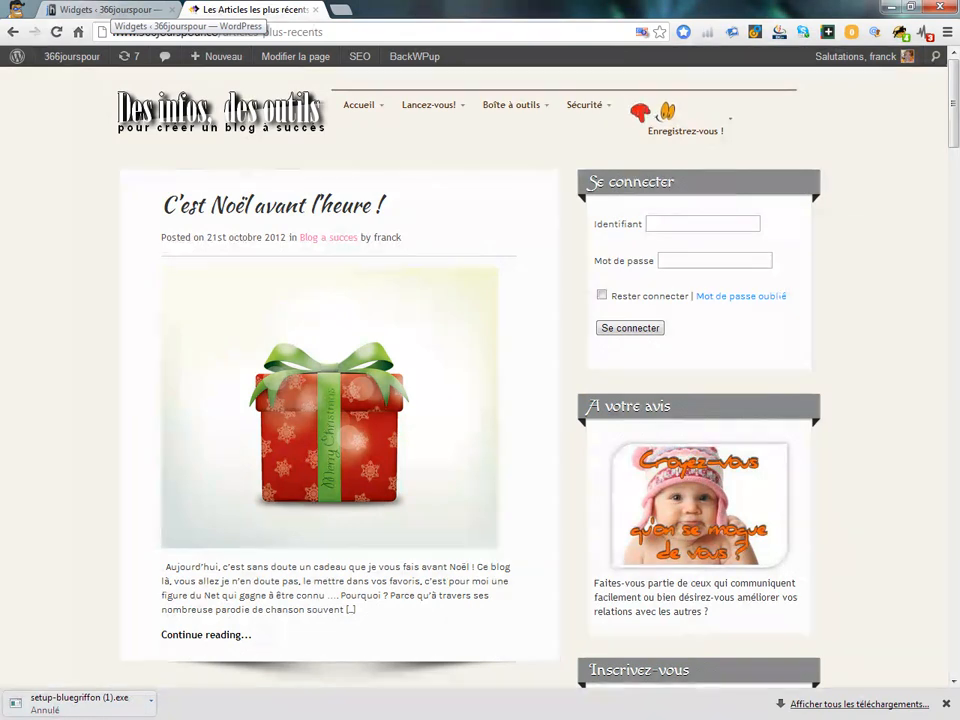
Step: Return to the Widgets management page and collapse the optimiser widget
left_click(110, 10)
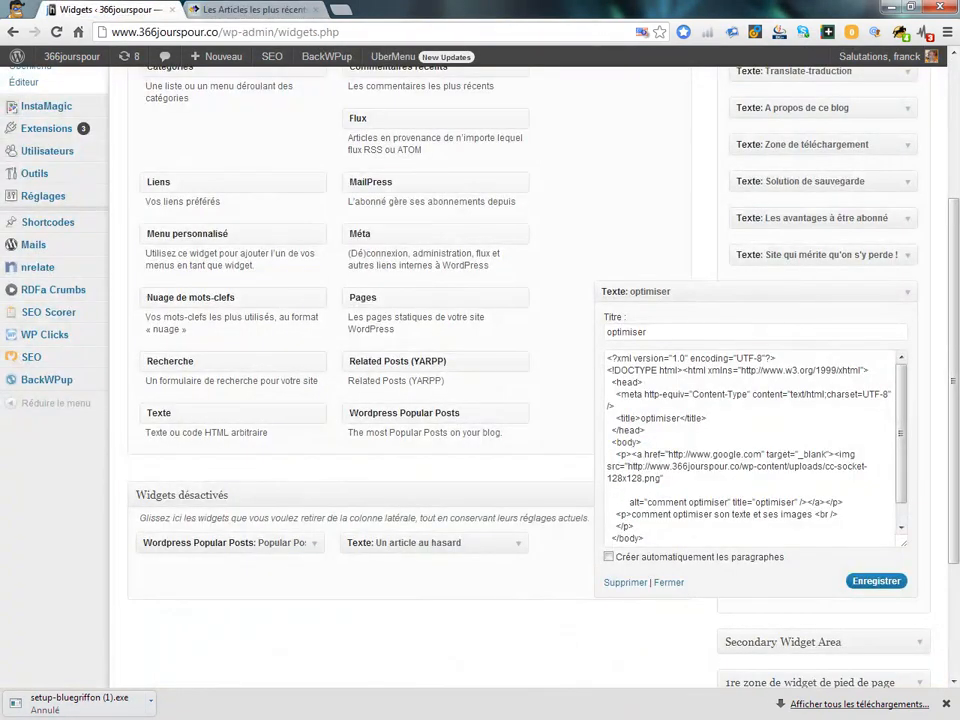
left_click(907, 292)
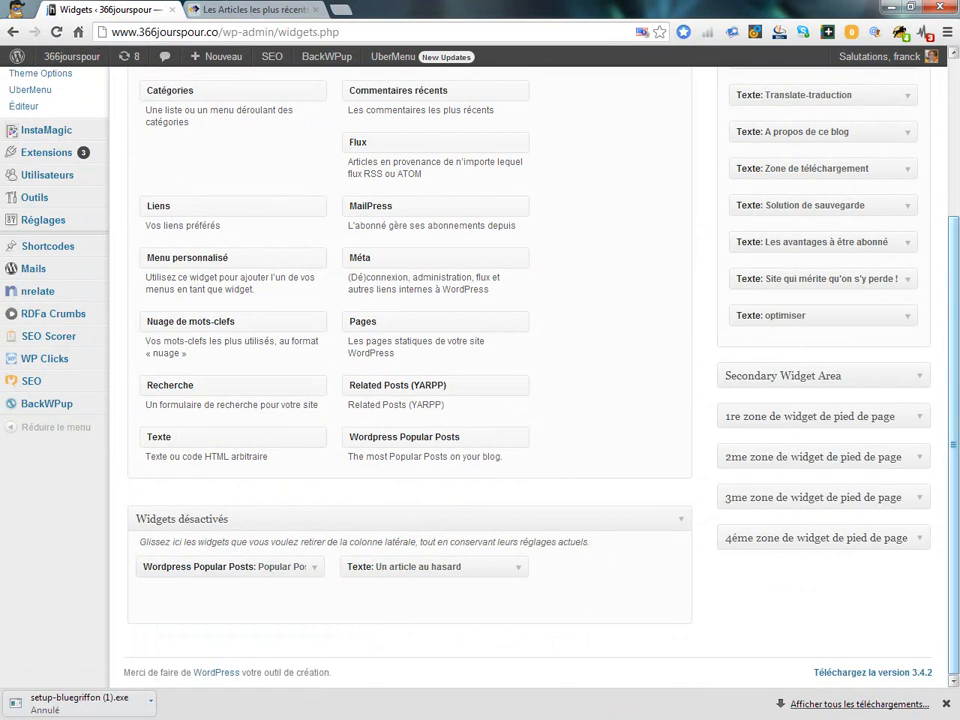
scroll(907, 292, "up", 4)
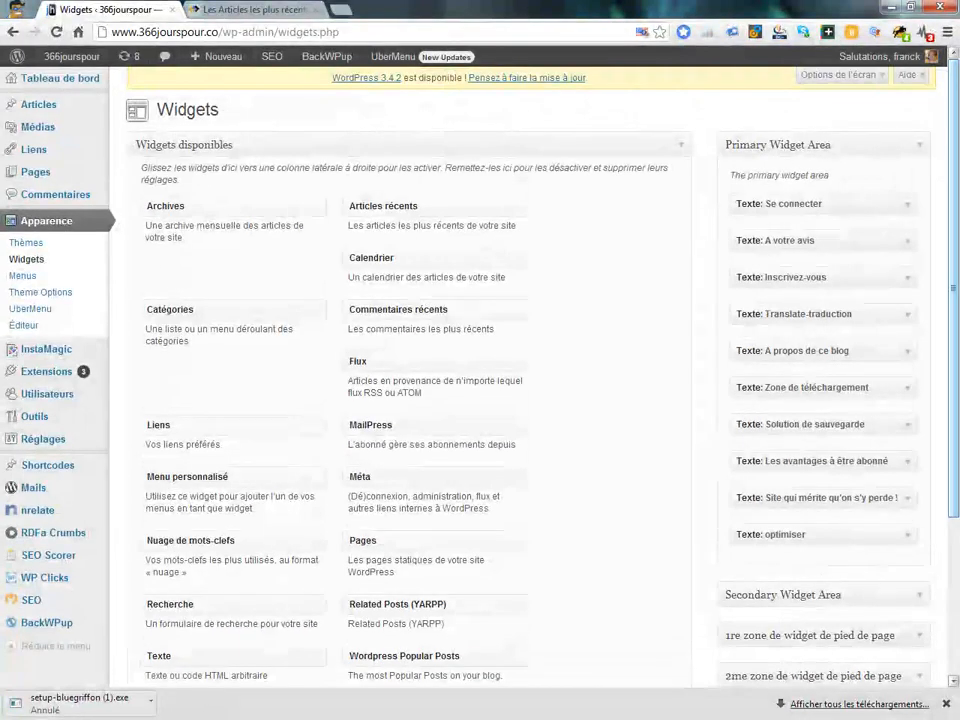
left_click_drag(400, 309, 449, 306)
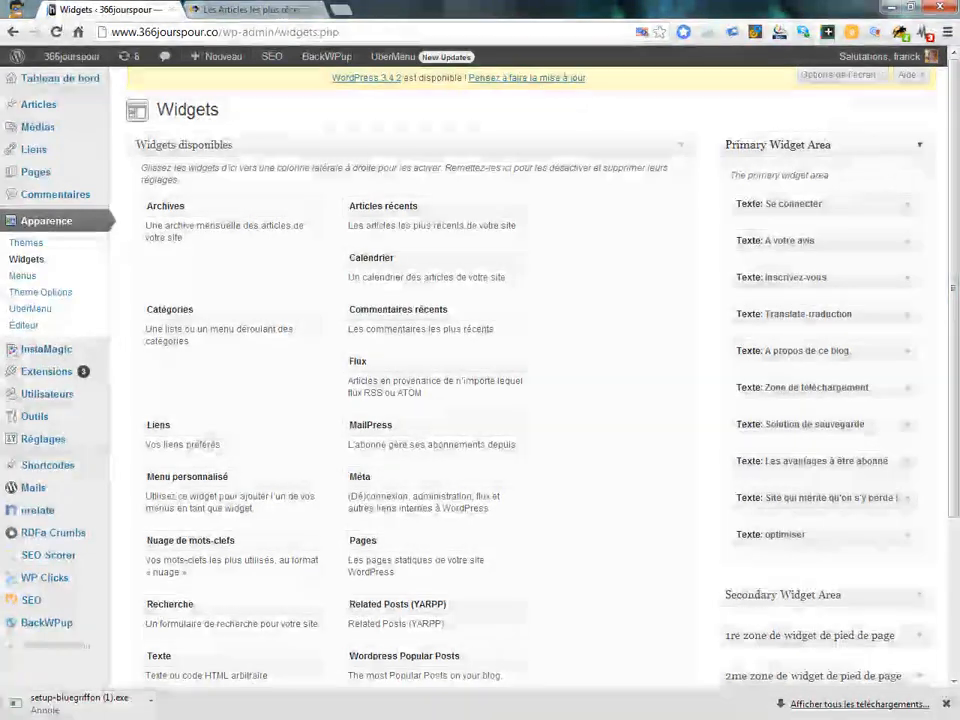
Step: Activate the accessibility mode from the screen options and look through the available and deactivated widgets
left_click(838, 75)
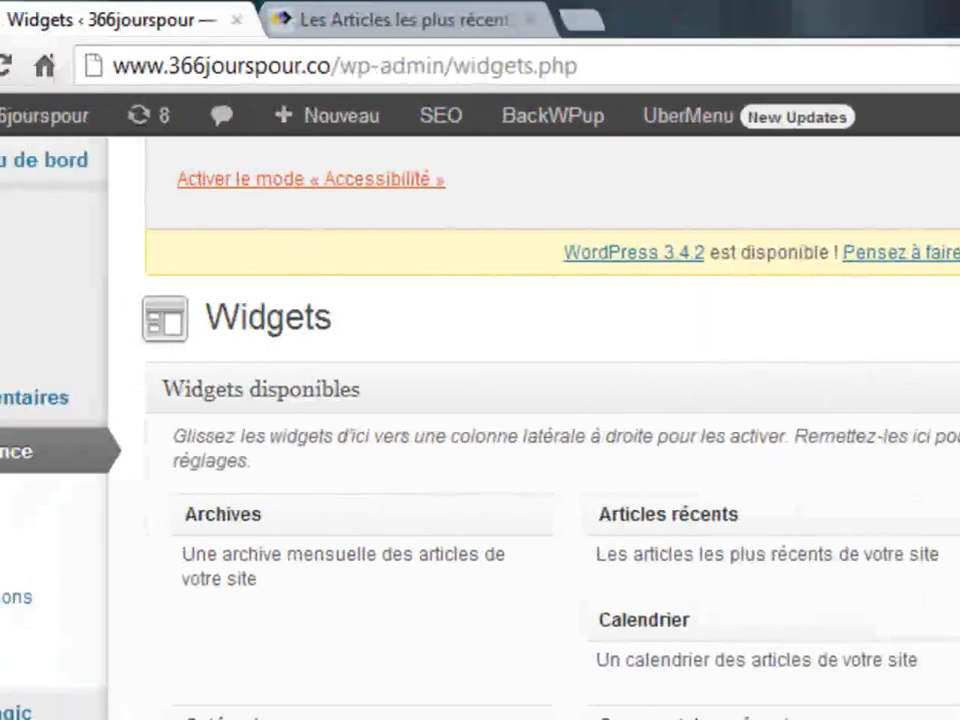
left_click(311, 179)
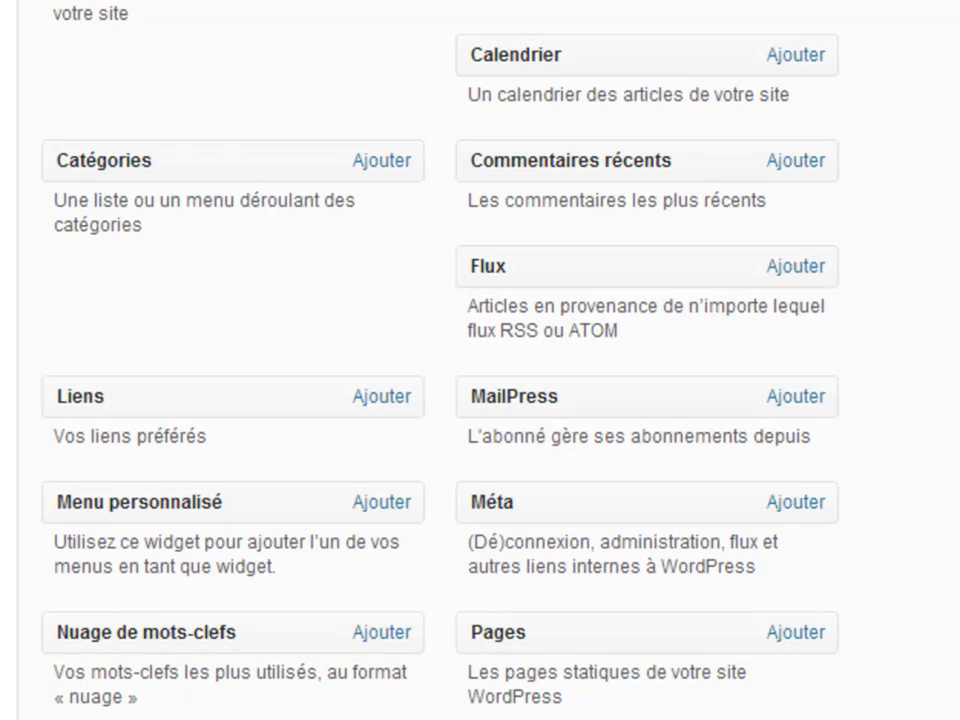
scroll(480, 360, "down", 5)
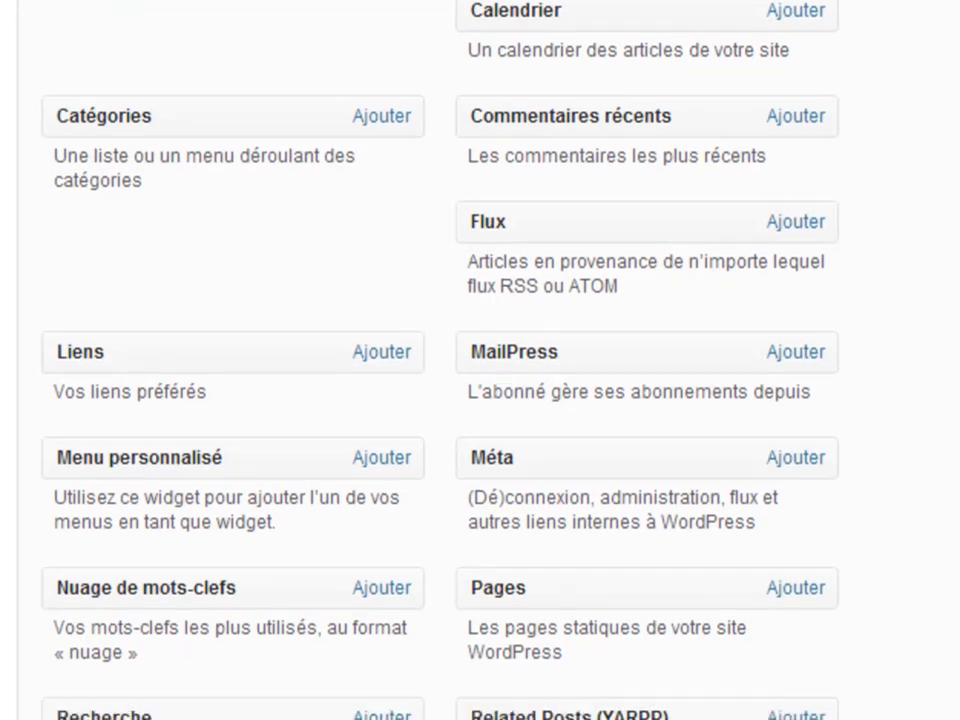
scroll(480, 360, "down", 1)
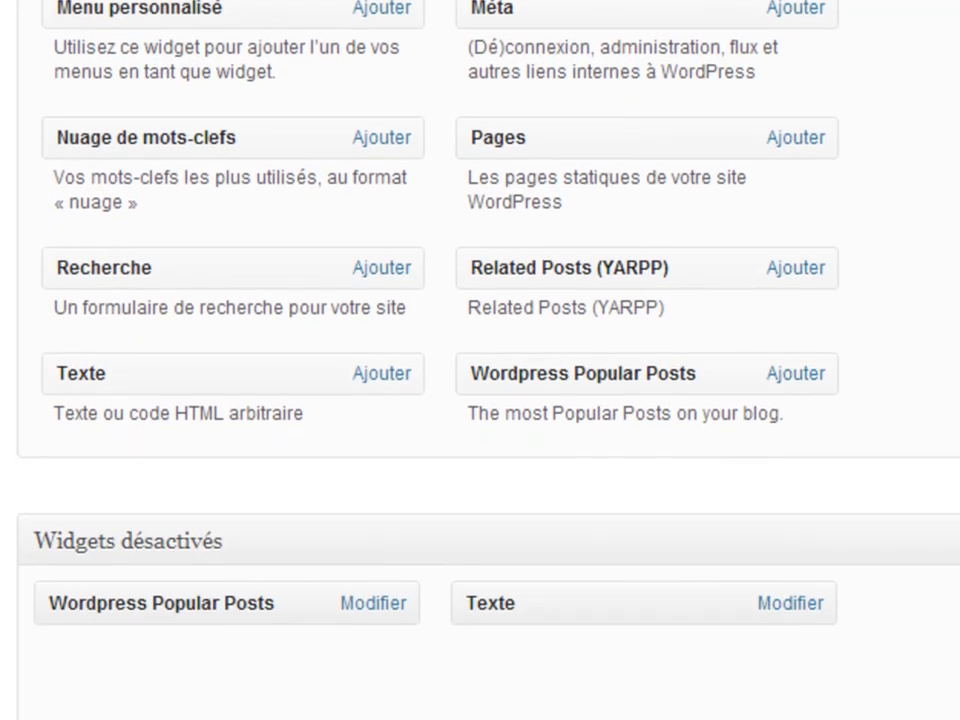
scroll(480, 360, "up", 1)
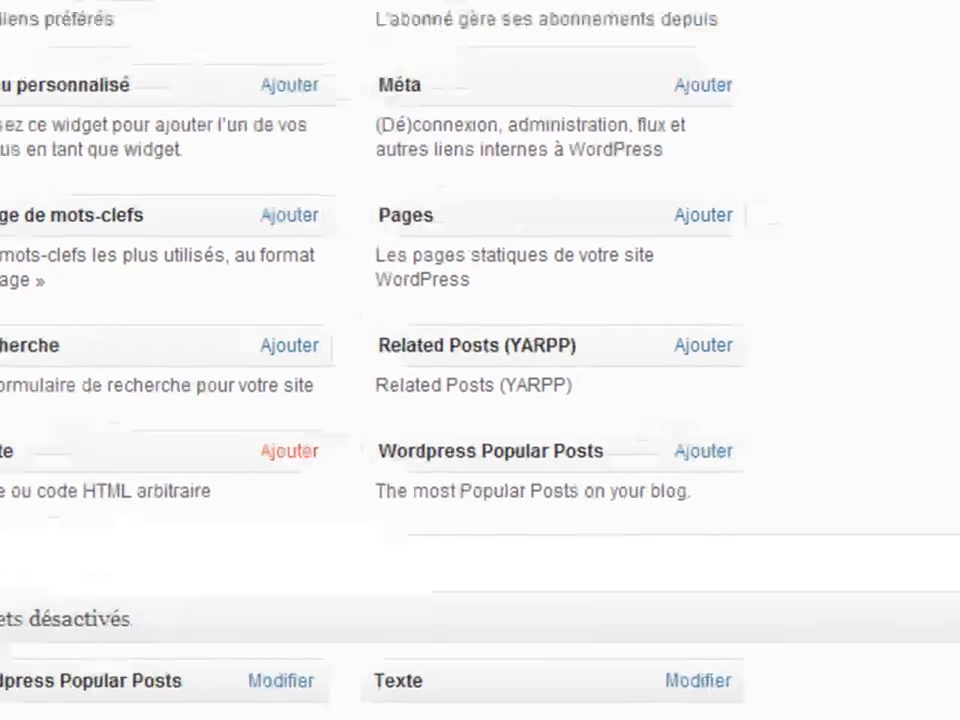
Step: Open the form for adding a Texte widget, review its sidebar and position choices, and deactivate the accessibility mode
left_click(381, 398)
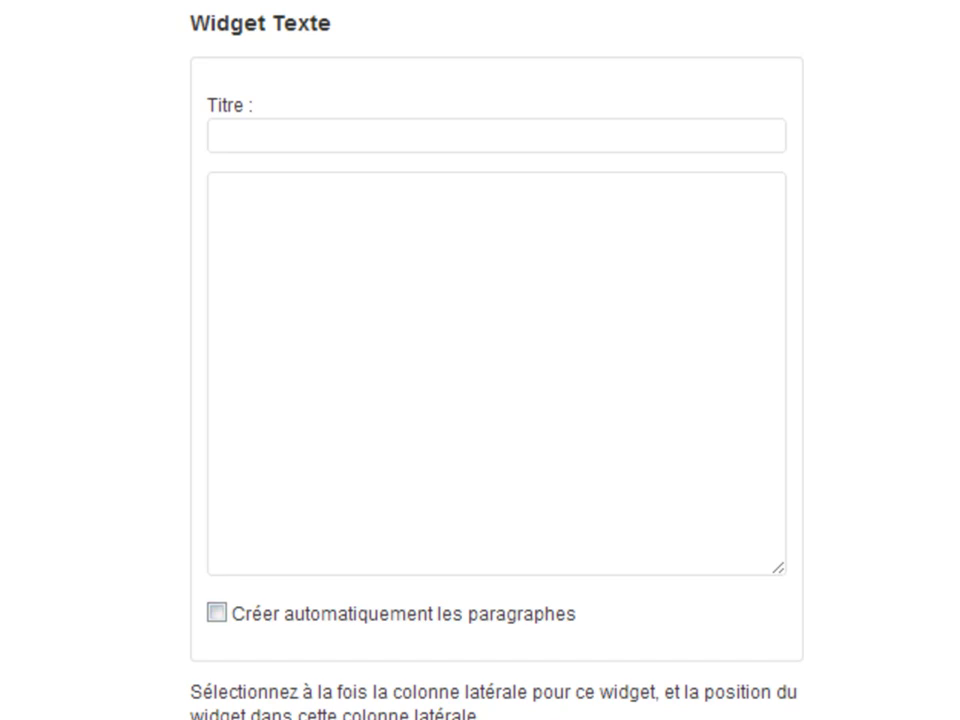
scroll(496, 390, "down", 5)
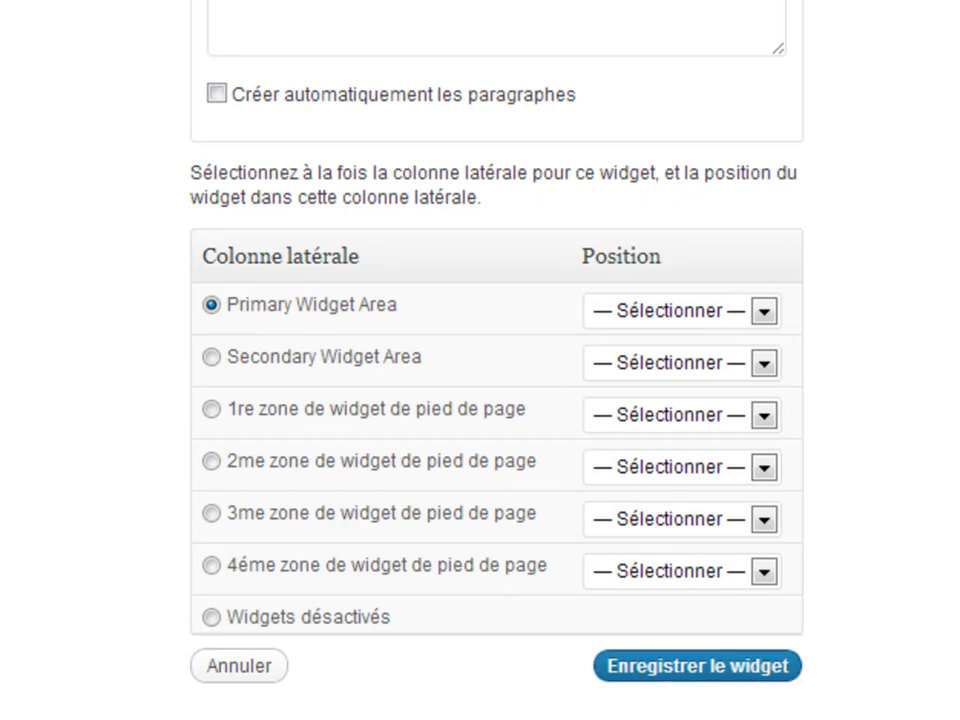
left_click_drag(953, 405, 953, 296)
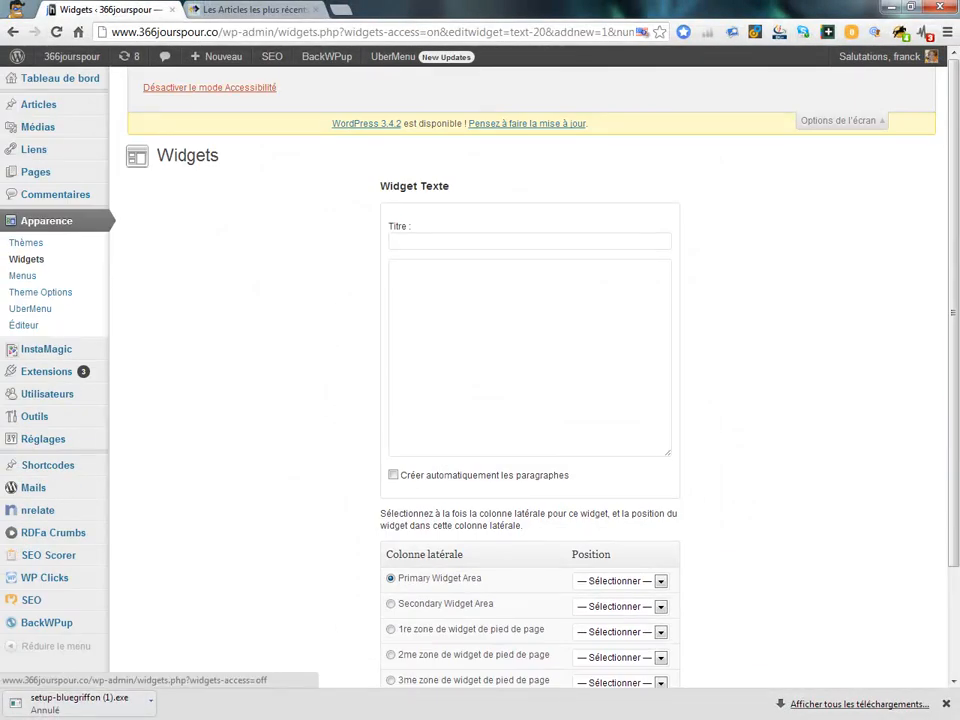
left_click(210, 87)
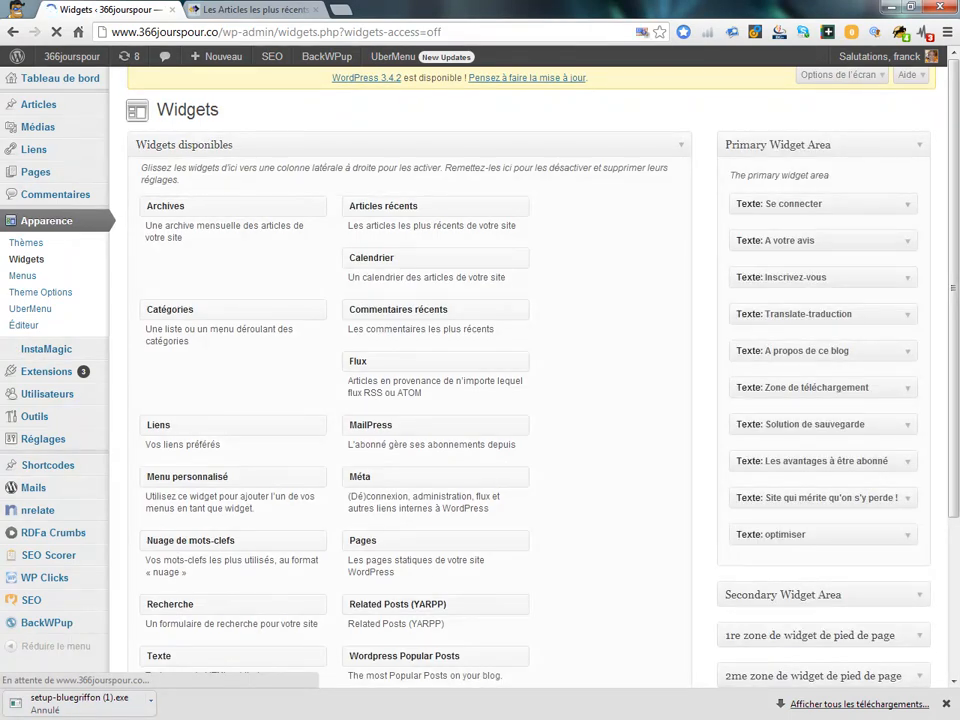
scroll(480, 400, "down", 5)
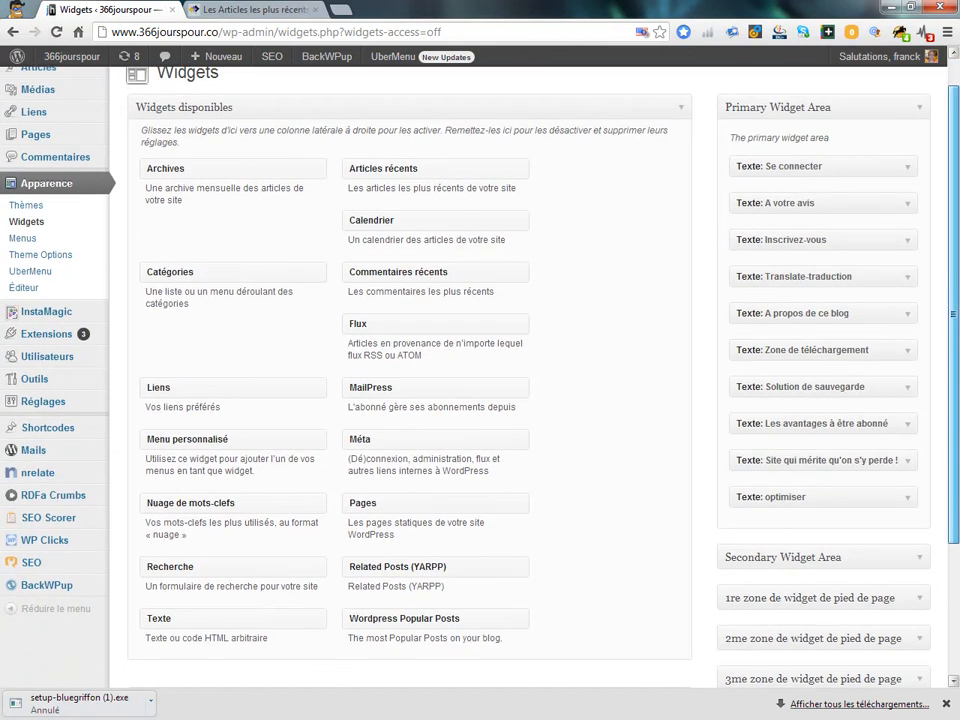